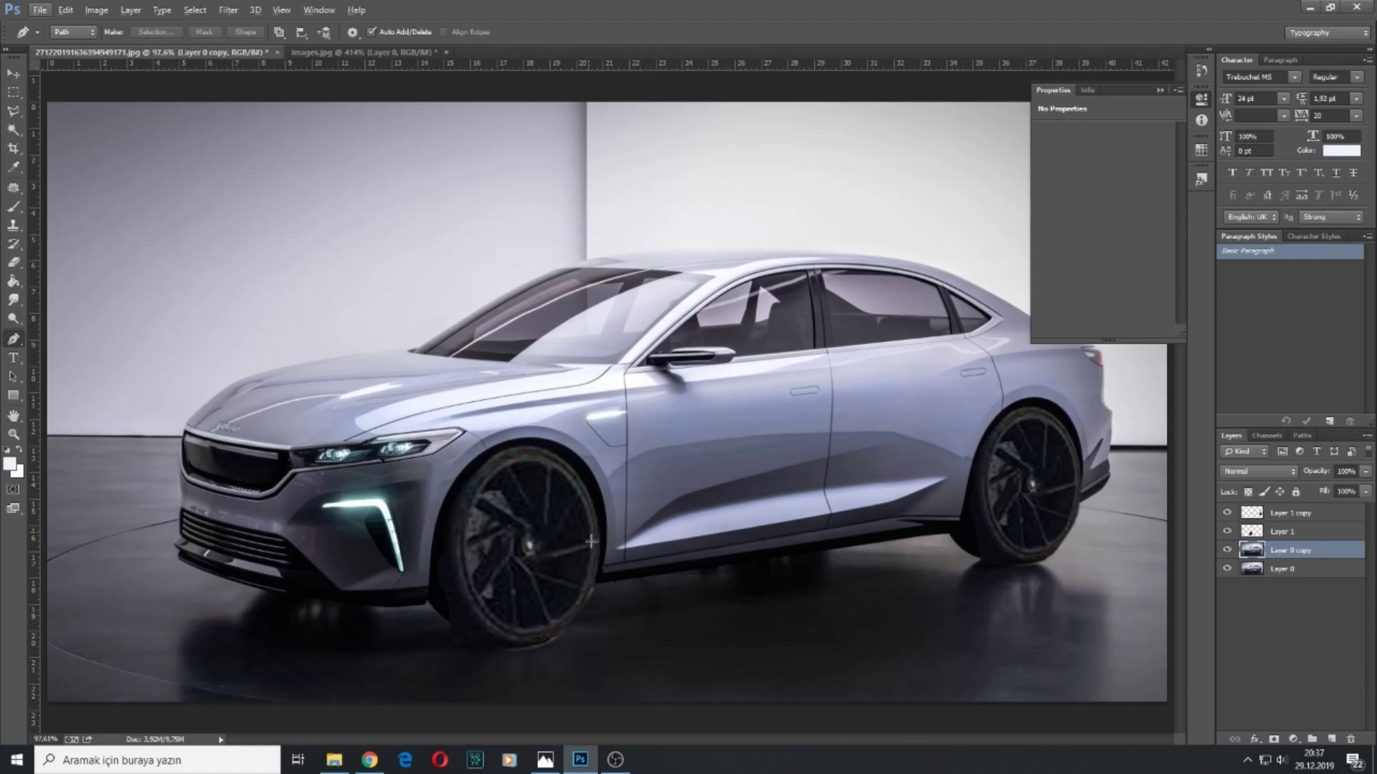
- Start a pen path on Layer 0 copy around the front wheel arch and along the lower edge of the front bumper
click(598, 574)
drag(598, 488, 597, 481)
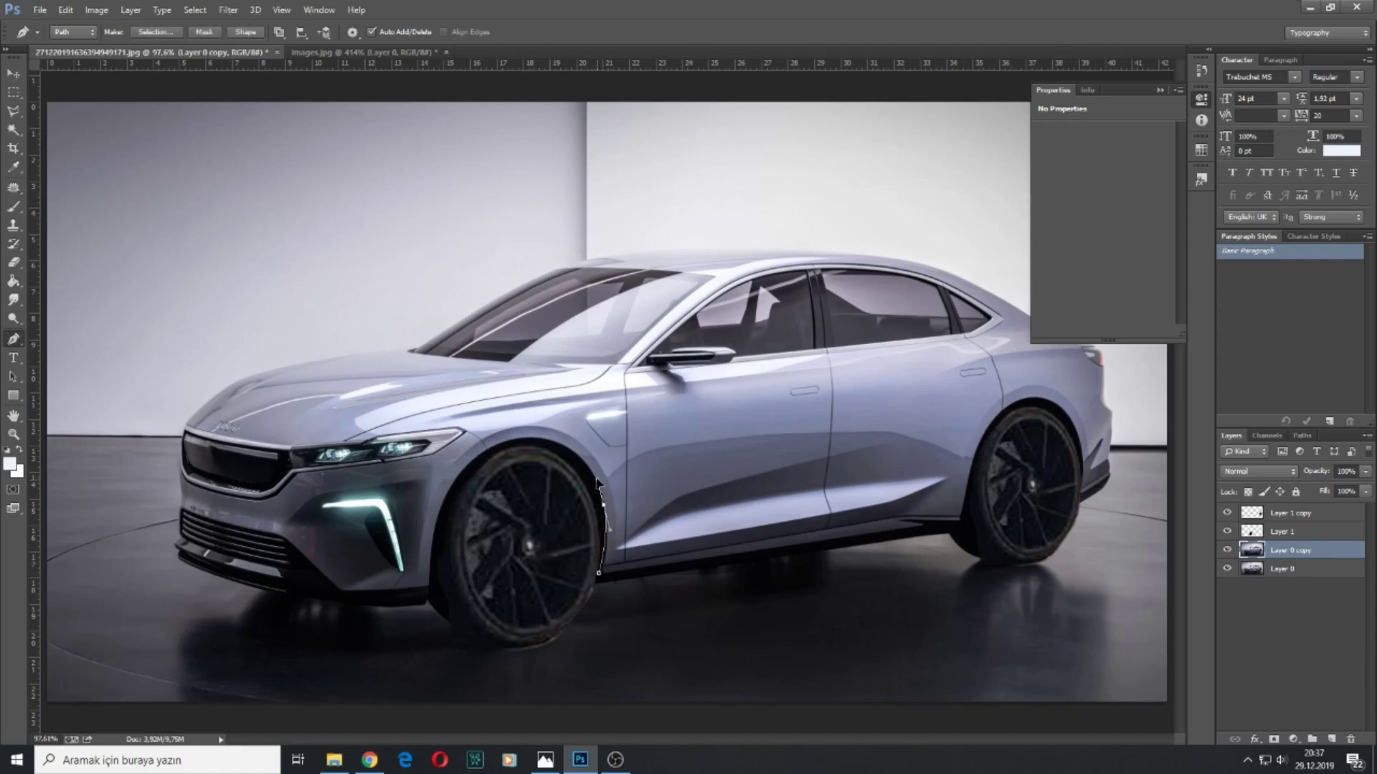
click(524, 439)
drag(448, 488, 434, 532)
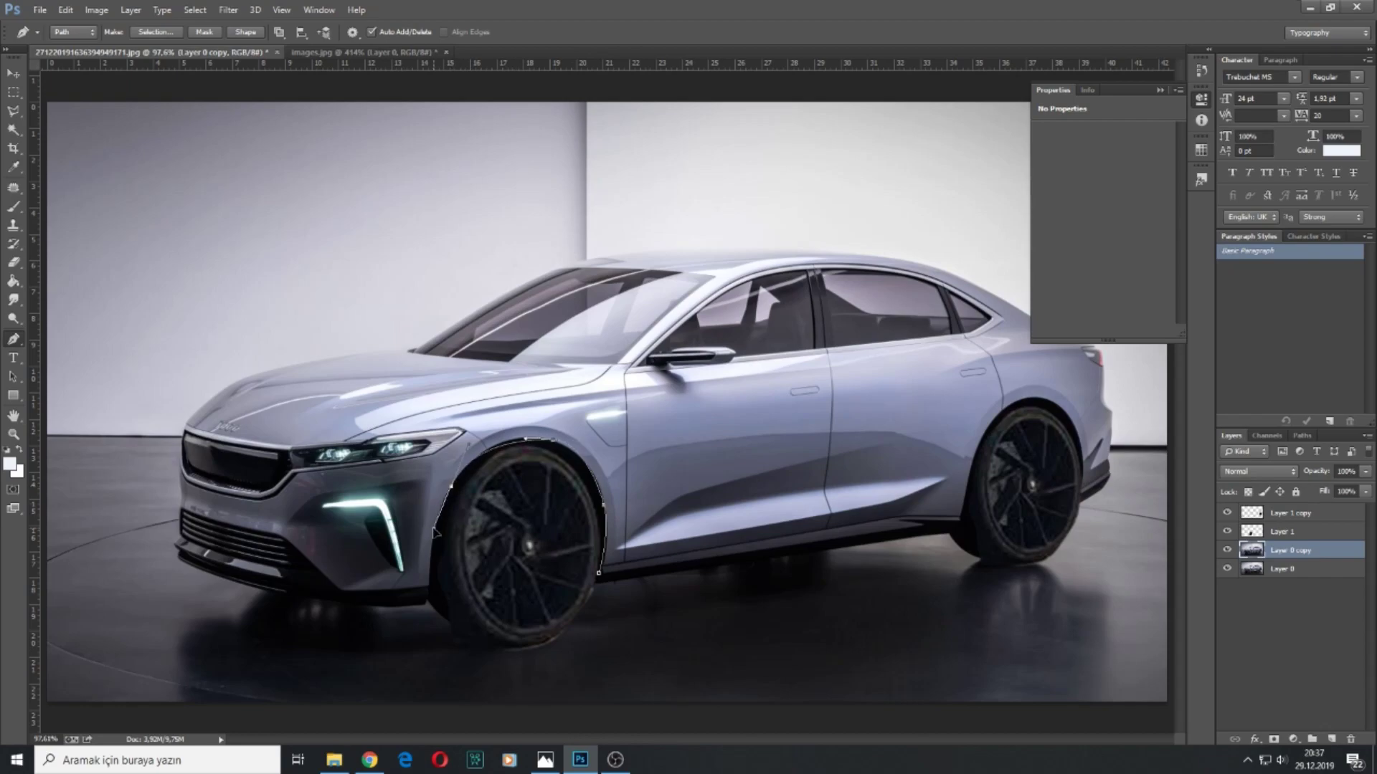
click(429, 587)
click(426, 603)
drag(282, 595, 174, 555)
- Continue the pen path up the outer edge of the front bumper and grille onto the front of the hood
scroll(178, 558, up, 8)
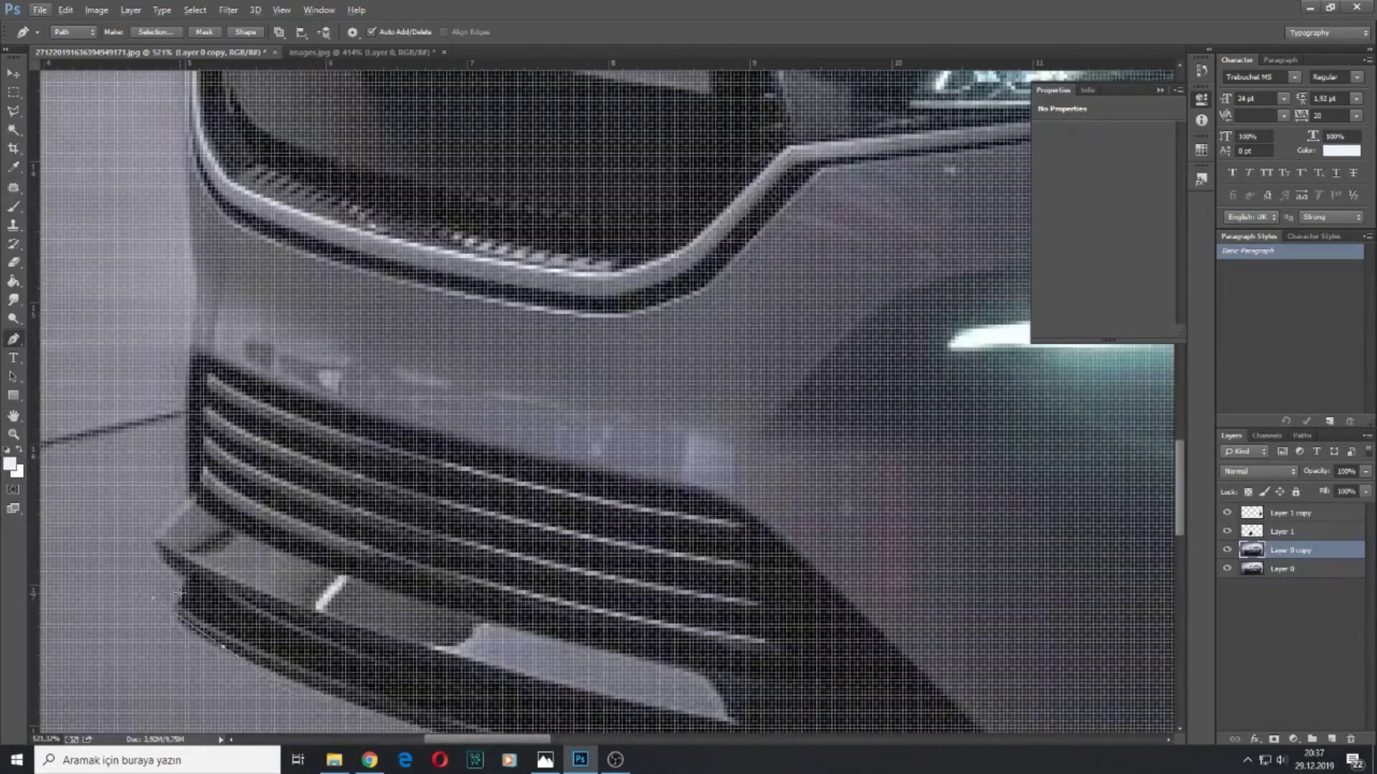
scroll(179, 597, down, 1)
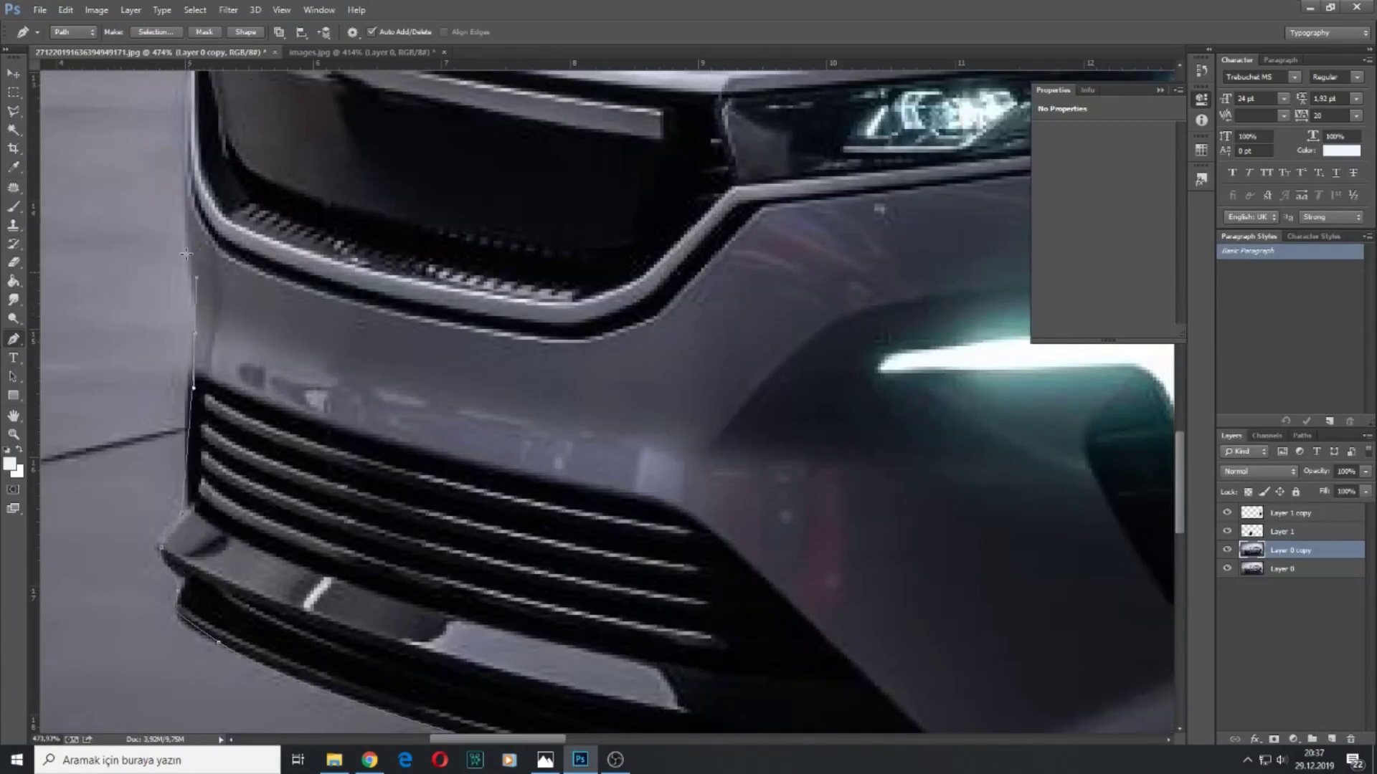
scroll(193, 316, up, 4)
drag(209, 199, 228, 167)
scroll(286, 179, up, 2)
drag(385, 170, 430, 143)
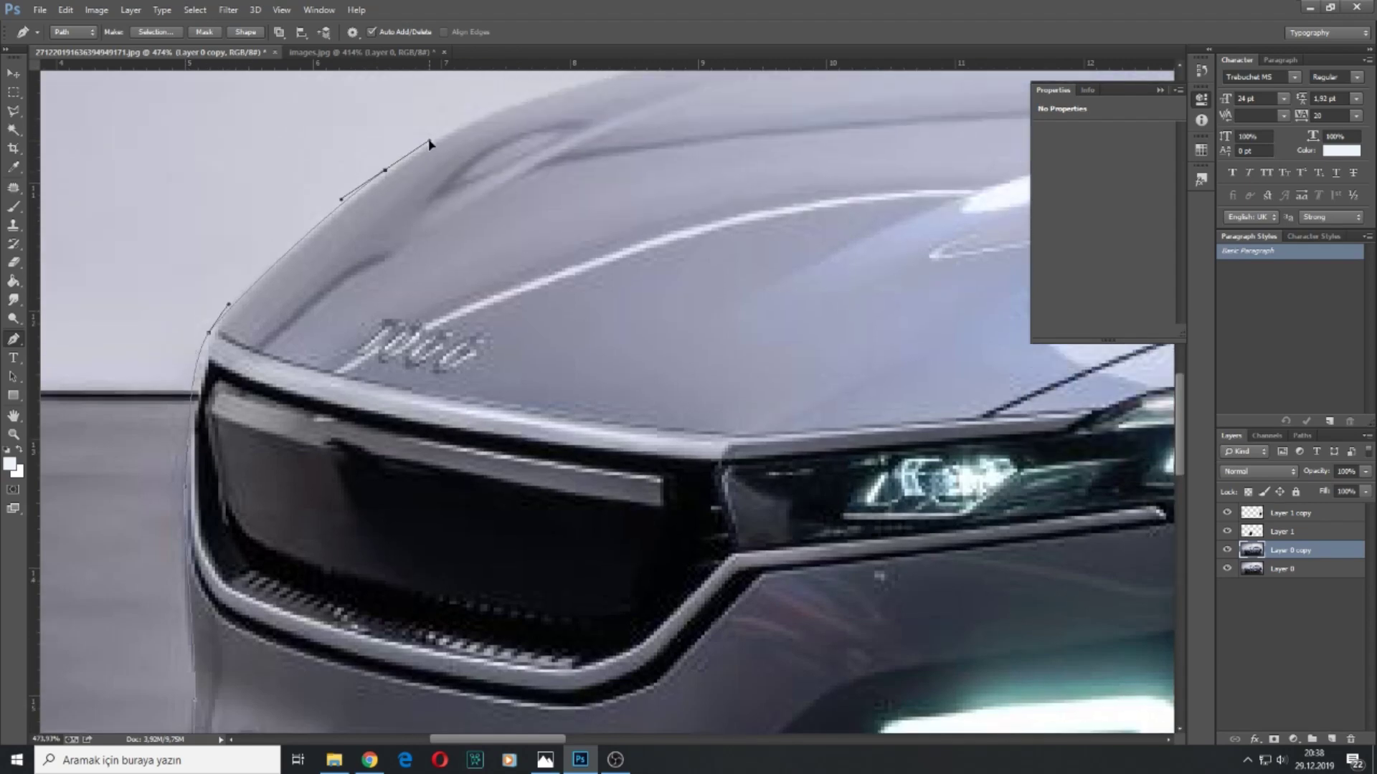
- Extend the pen path along the hood's upper contour to the base of the windshield
scroll(427, 145, right, 3)
scroll(480, 250, up, 2)
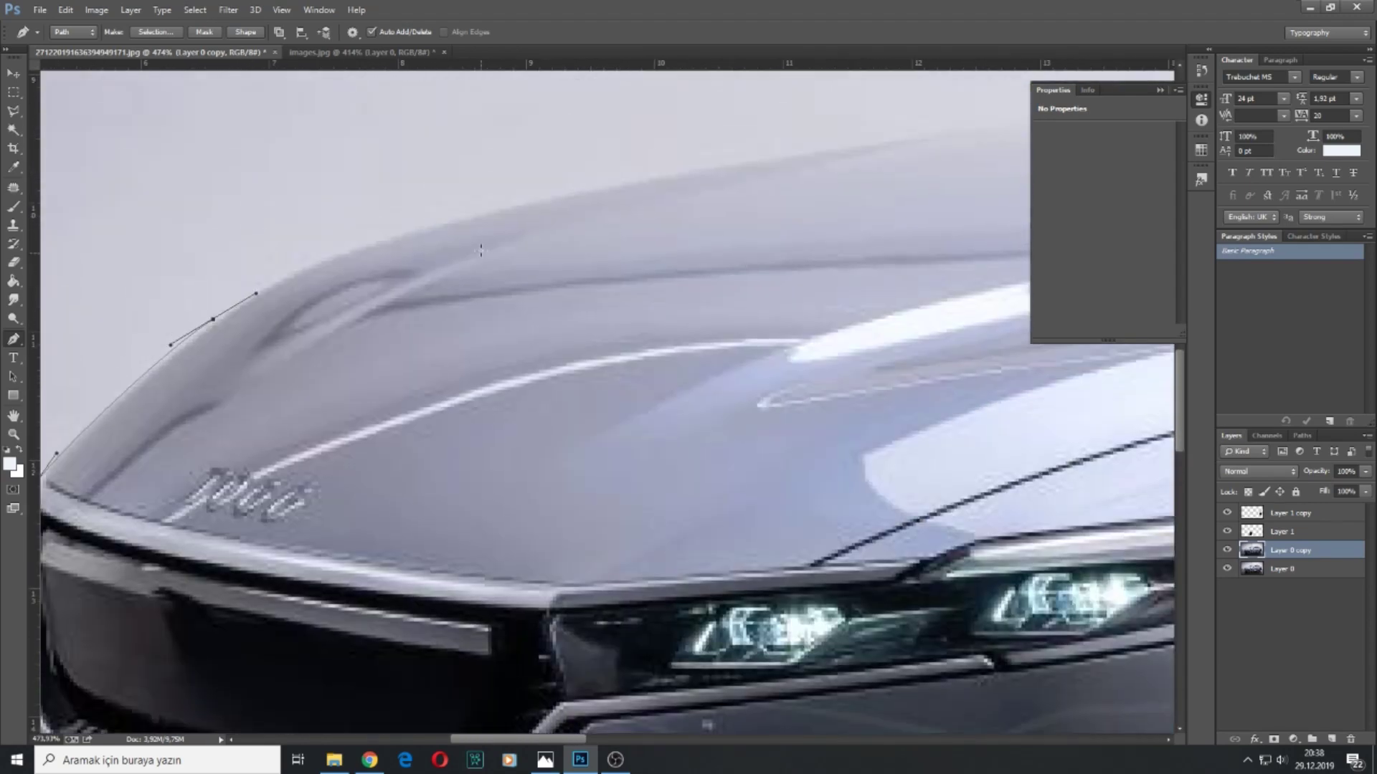
drag(506, 204, 720, 156)
scroll(553, 201, down, 3)
scroll(553, 180, right, 3)
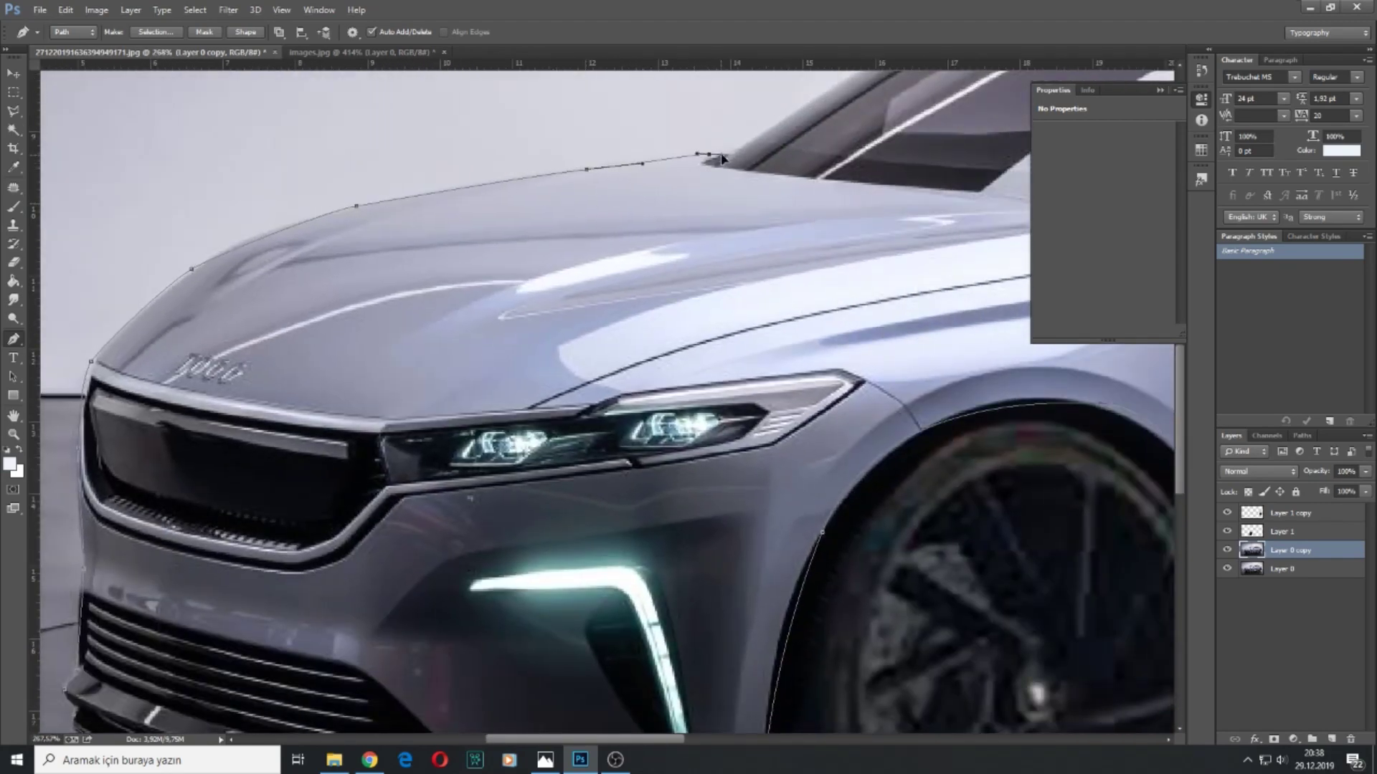
- Trace the pen path up the windshield pillar and onto the front edge of the roof
scroll(731, 153, down, 5)
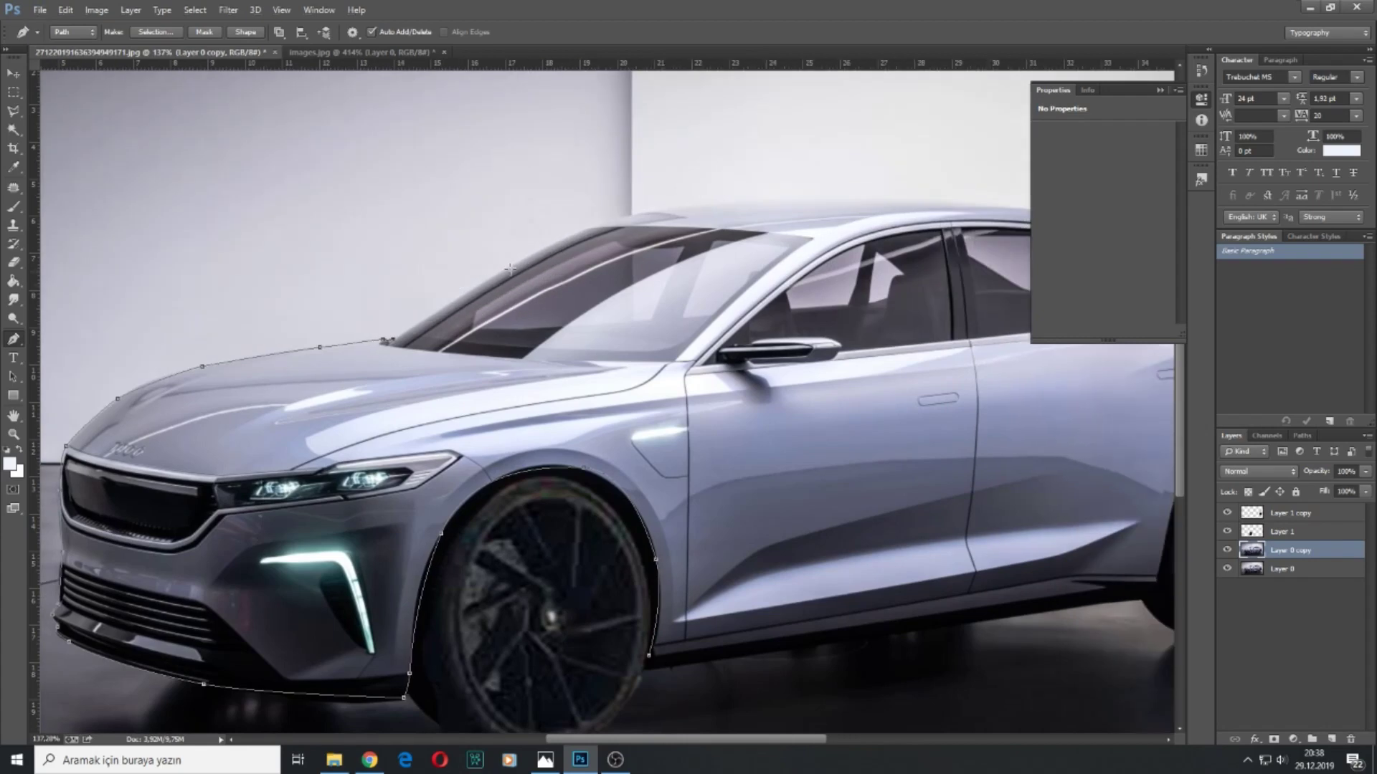
scroll(510, 268, up, 4)
click(411, 330)
click(483, 284)
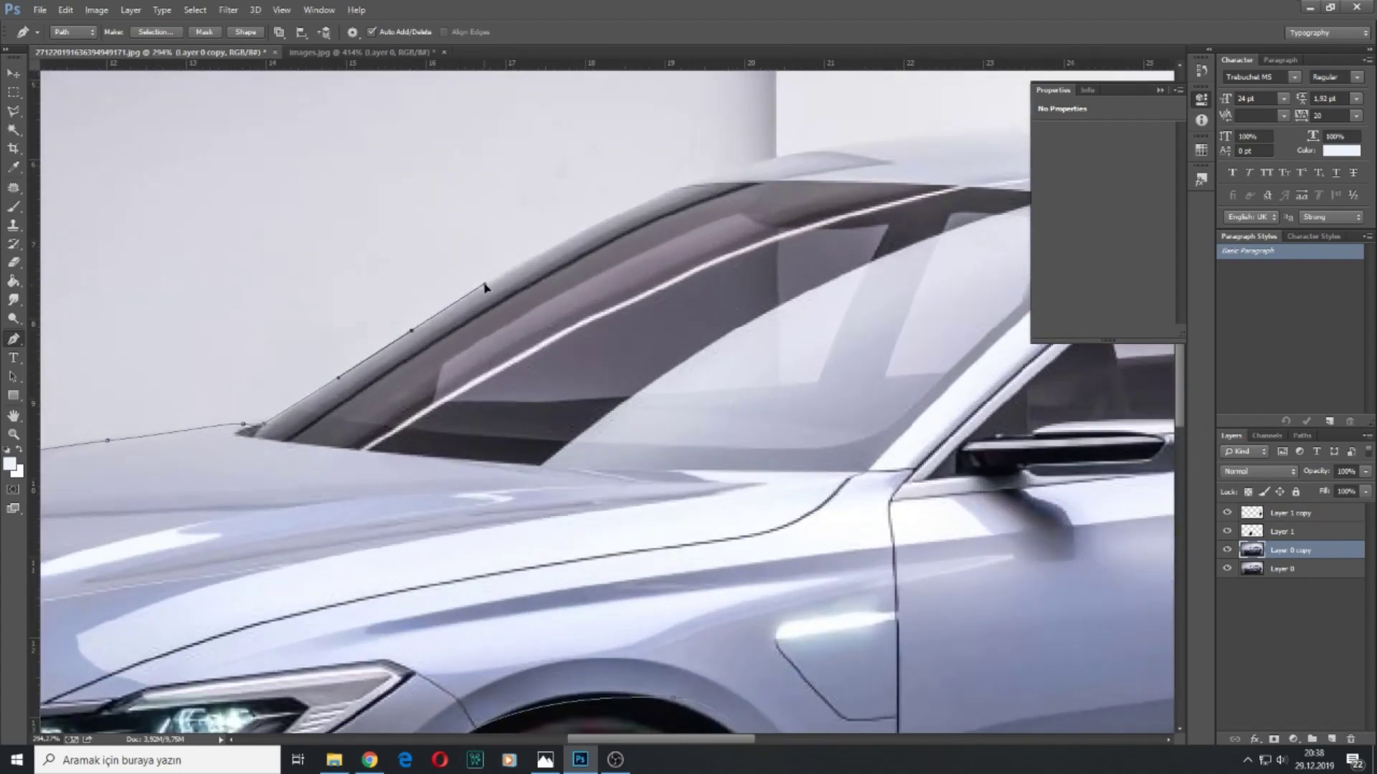
click(557, 246)
click(592, 227)
click(688, 183)
click(704, 177)
click(741, 170)
click(765, 163)
click(791, 154)
drag(859, 144, 902, 138)
- Continue the pen path over the roofline, down the rear window and around the car's rear end
scroll(902, 138, down, 5)
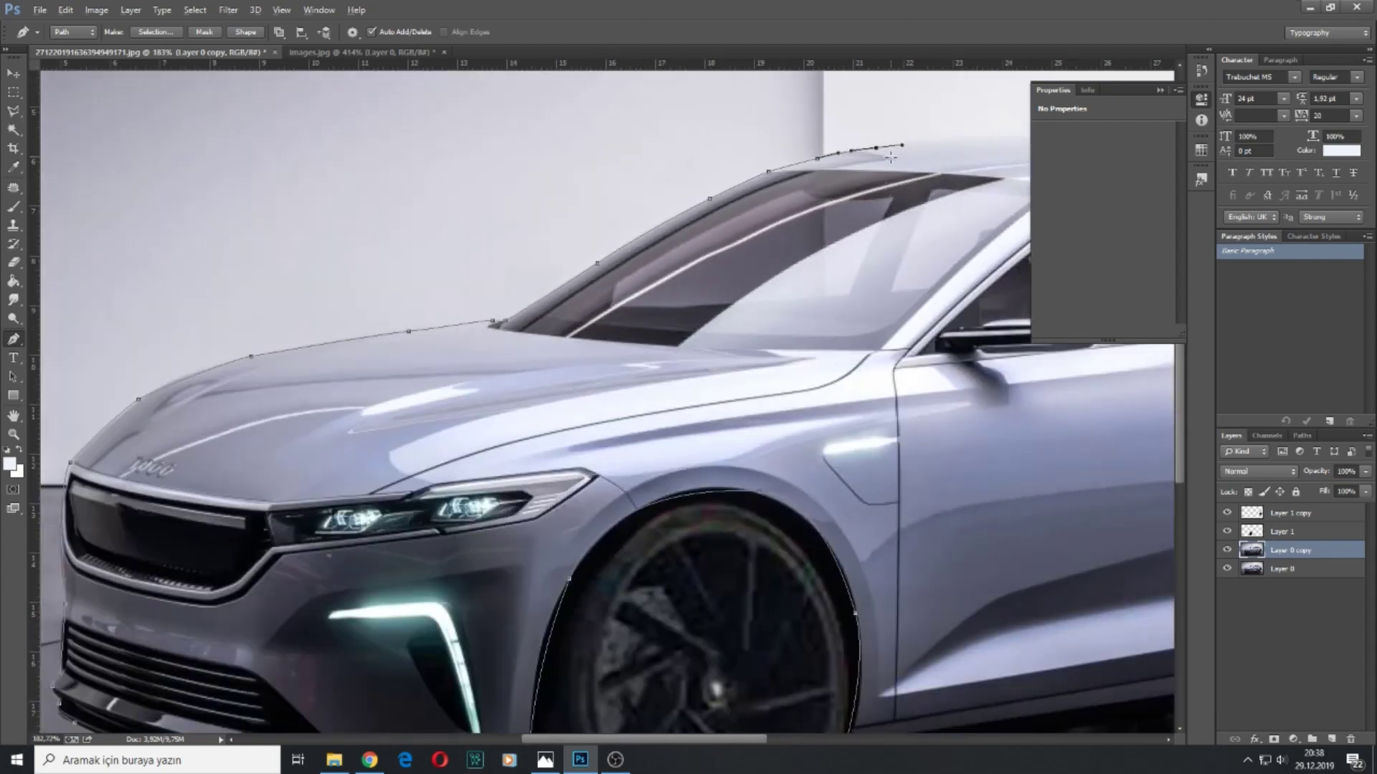
scroll(866, 137, right, 7)
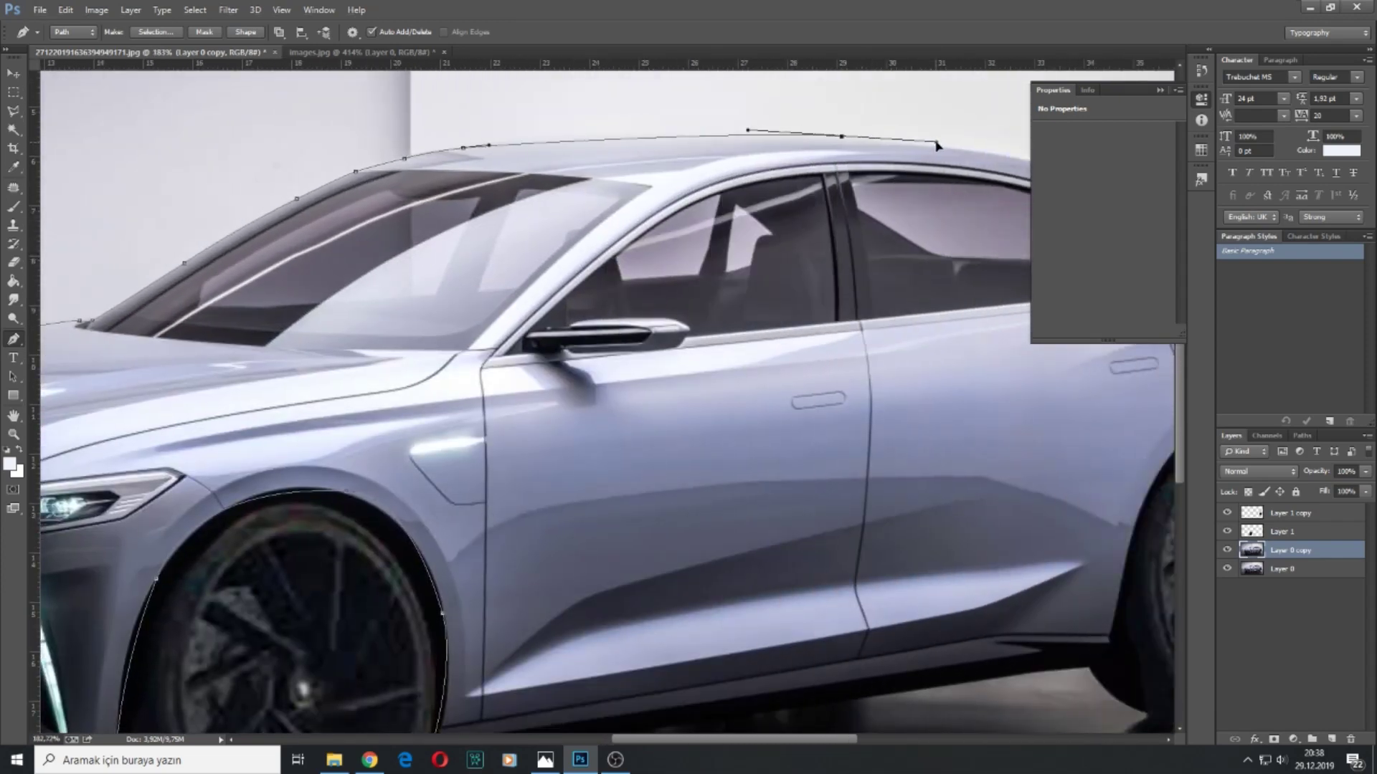
drag(916, 144, 1014, 157)
scroll(889, 226, right, 3)
scroll(889, 226, right, 3)
drag(753, 203, 798, 231)
drag(902, 282, 983, 330)
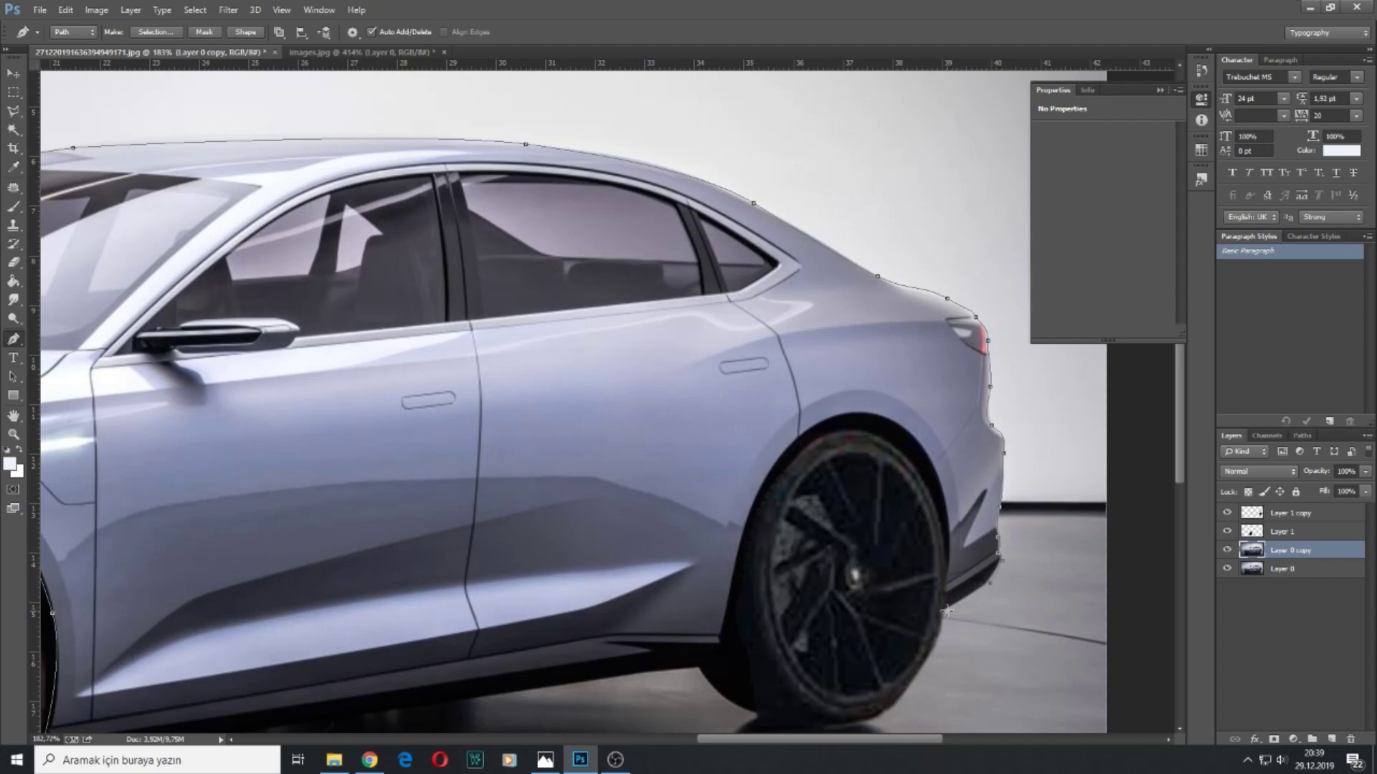
- Trace the rear wheel arch and the lower side sill, closing the path at the front wheel
drag(948, 517, 935, 466)
drag(886, 417, 725, 613)
click(719, 643)
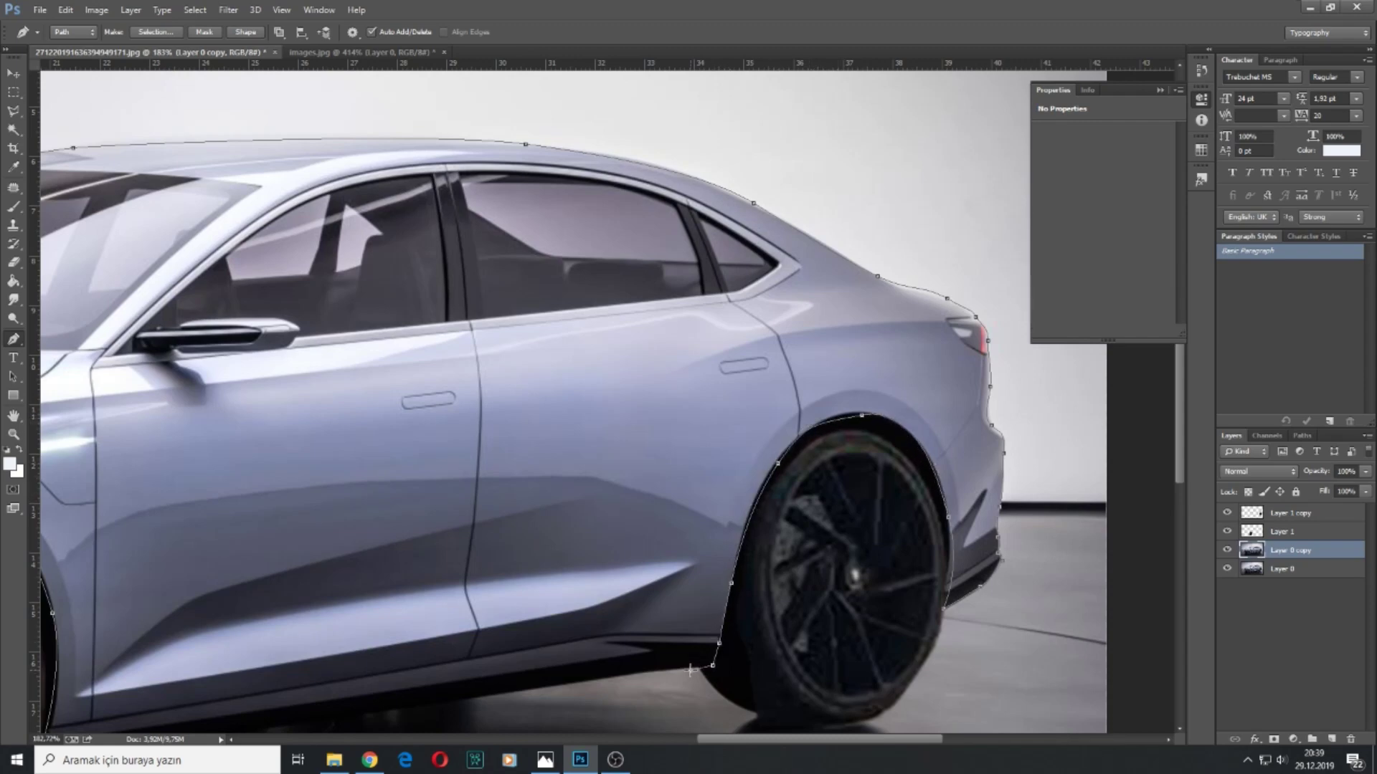
scroll(691, 671, down, 3)
drag(708, 559, 676, 568)
click(599, 570)
- Convert the car body path to a selection and move the body straight down over the wheels
key(ctrl+Return)
key(v)
drag(806, 383, 807, 403)
- Move Layer 1 and Layer 1 copy below Layer 0 copy, keeping Layer 0 at the bottom of the stack
click(1284, 532)
shift+click(1293, 513)
drag(1293, 514, 1293, 595)
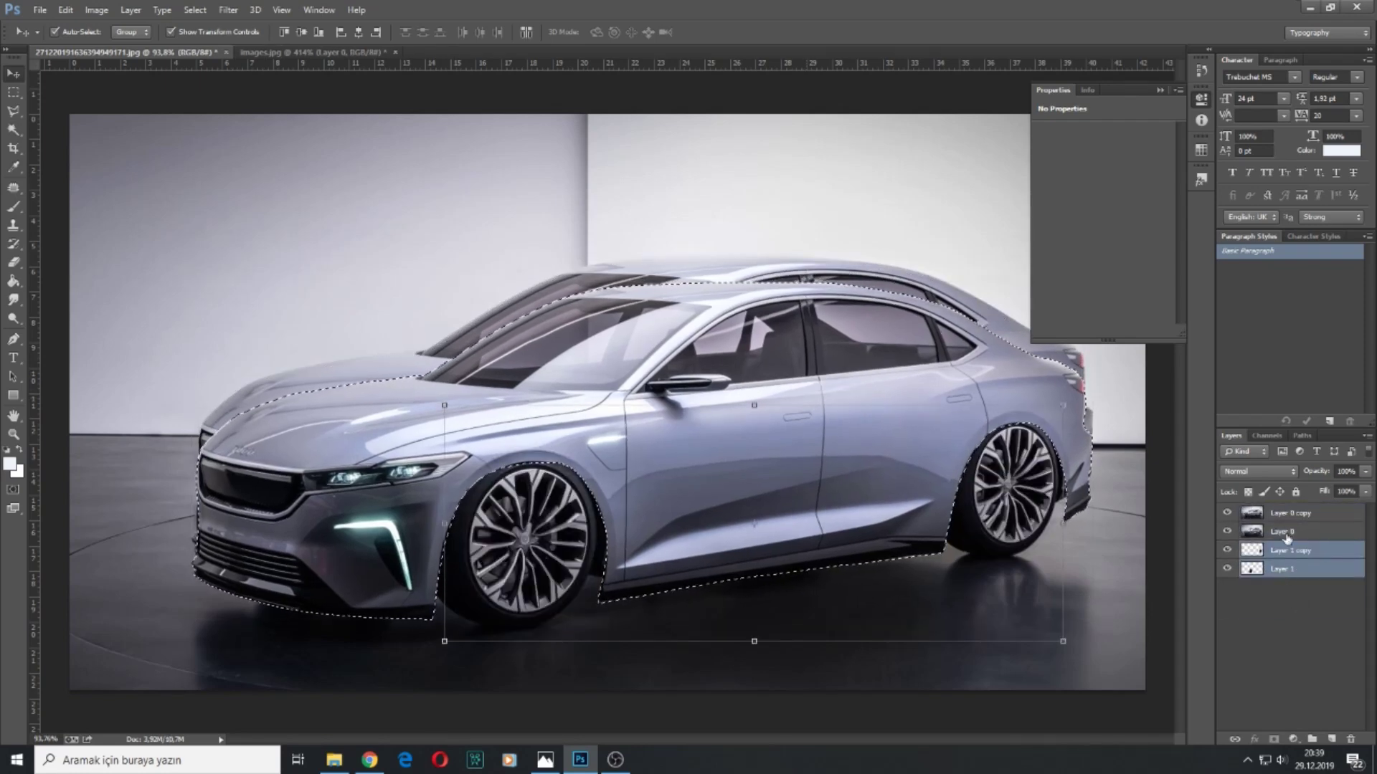
drag(1287, 538, 1280, 598)
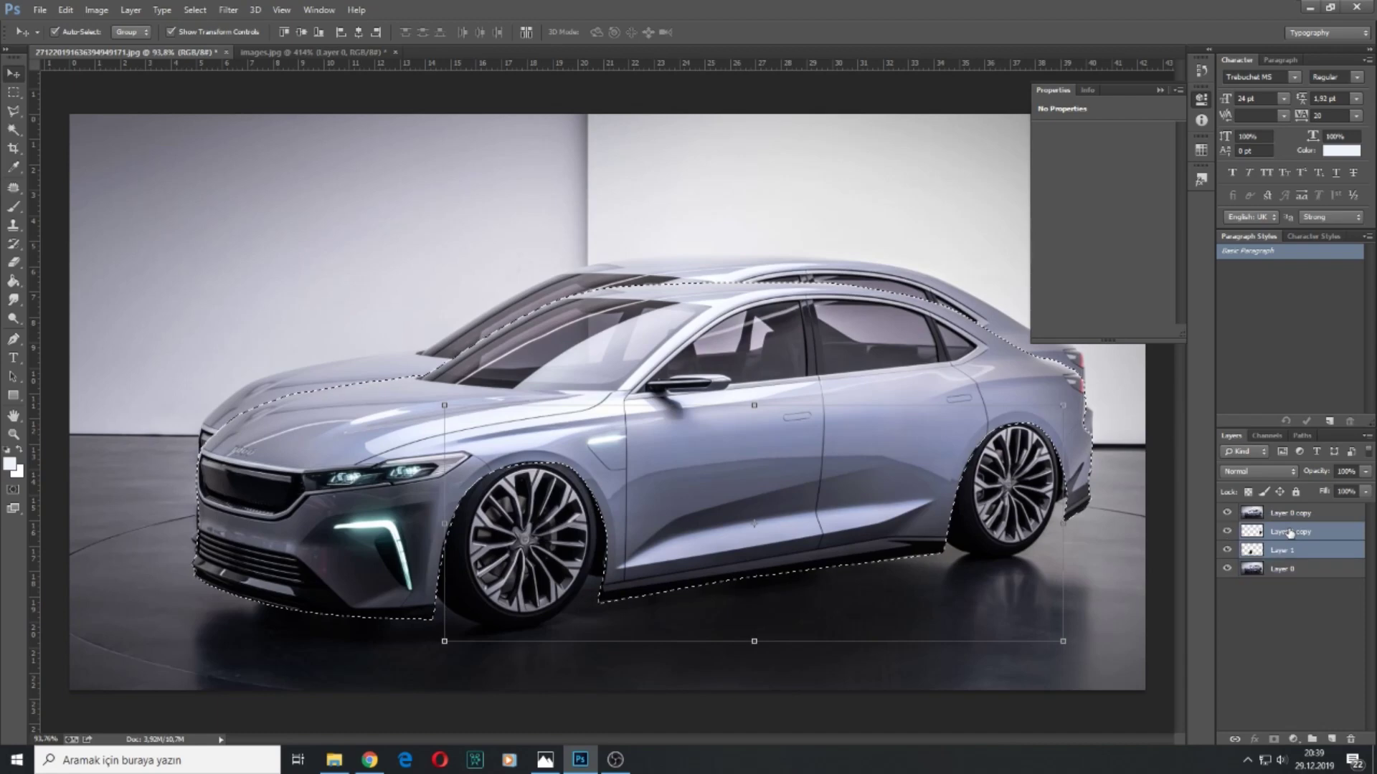
click(1280, 597)
- Lower the selected car body on Layer 0 copy by about another 0.37 cm and clear the selection
click(932, 464)
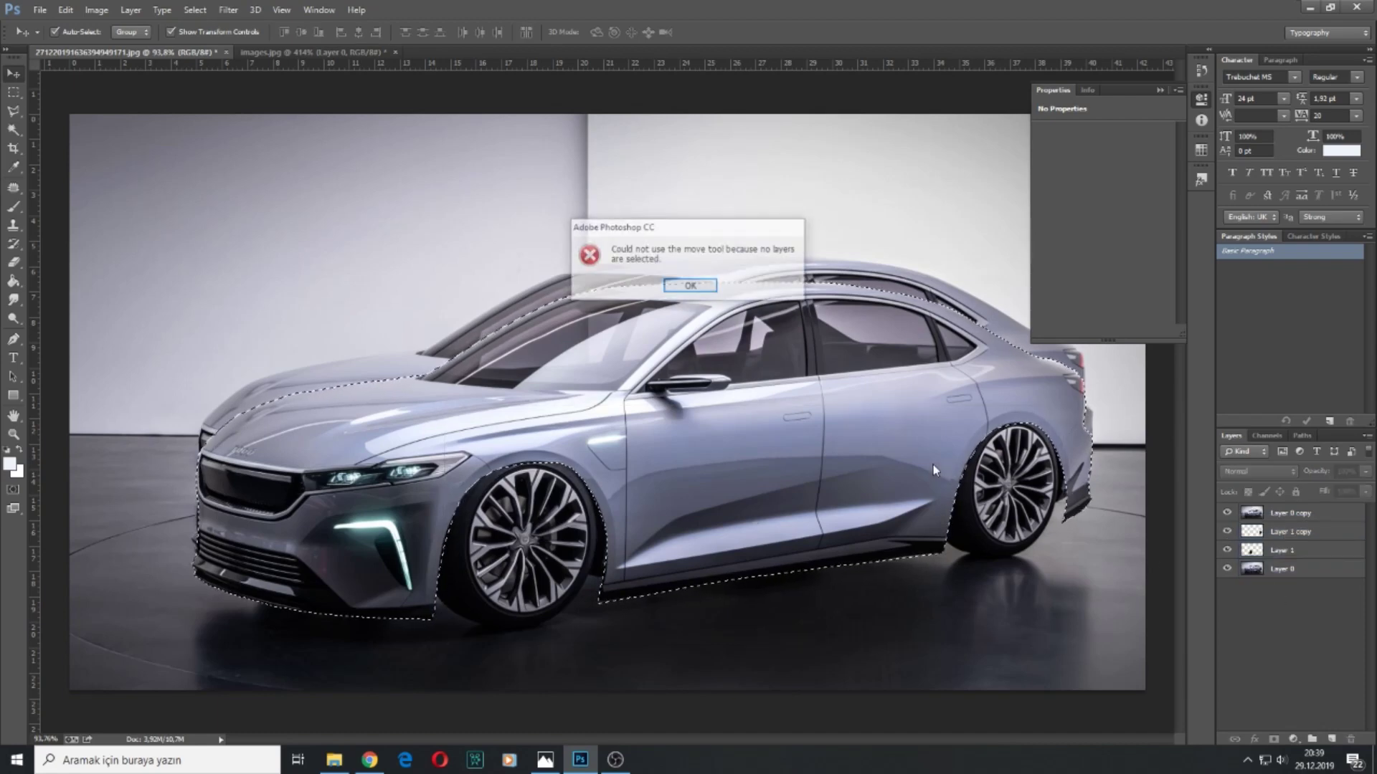
click(691, 287)
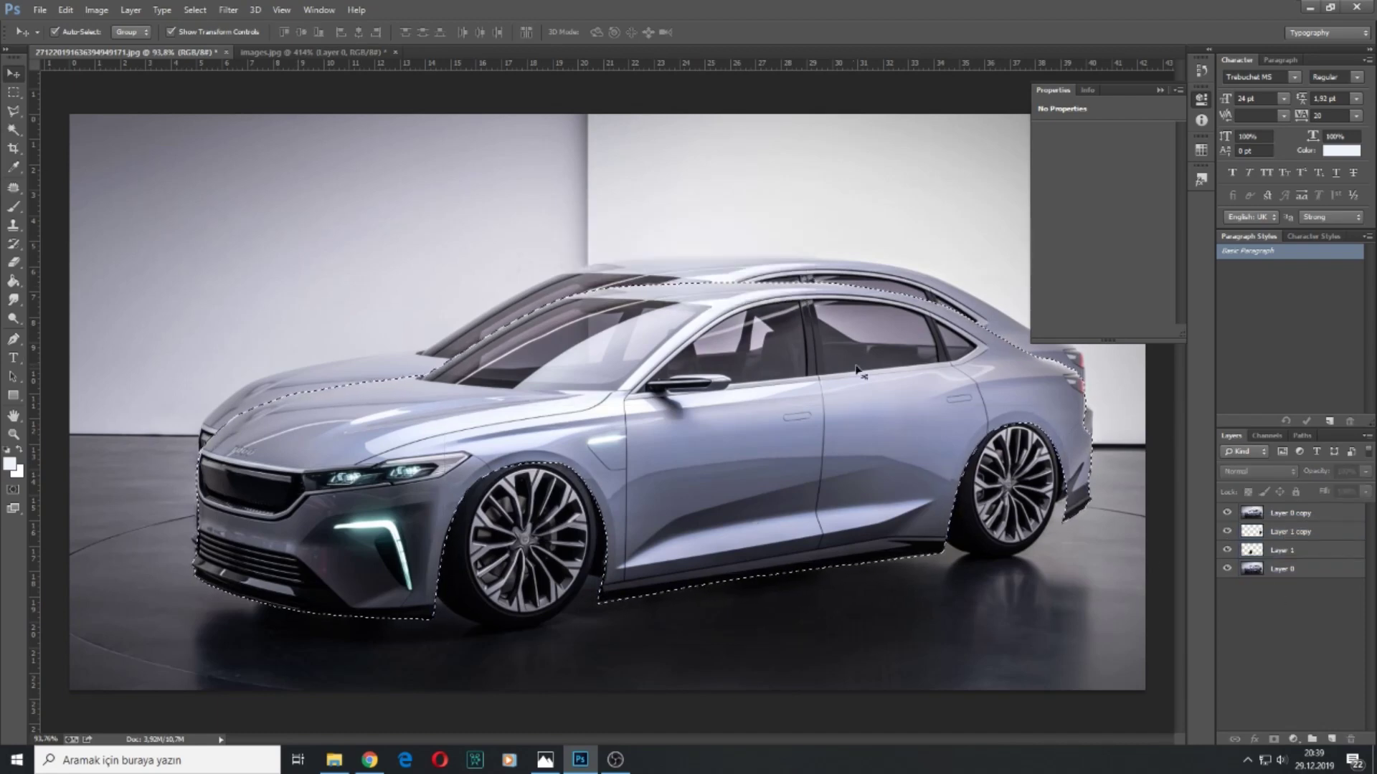
drag(907, 436, 907, 446)
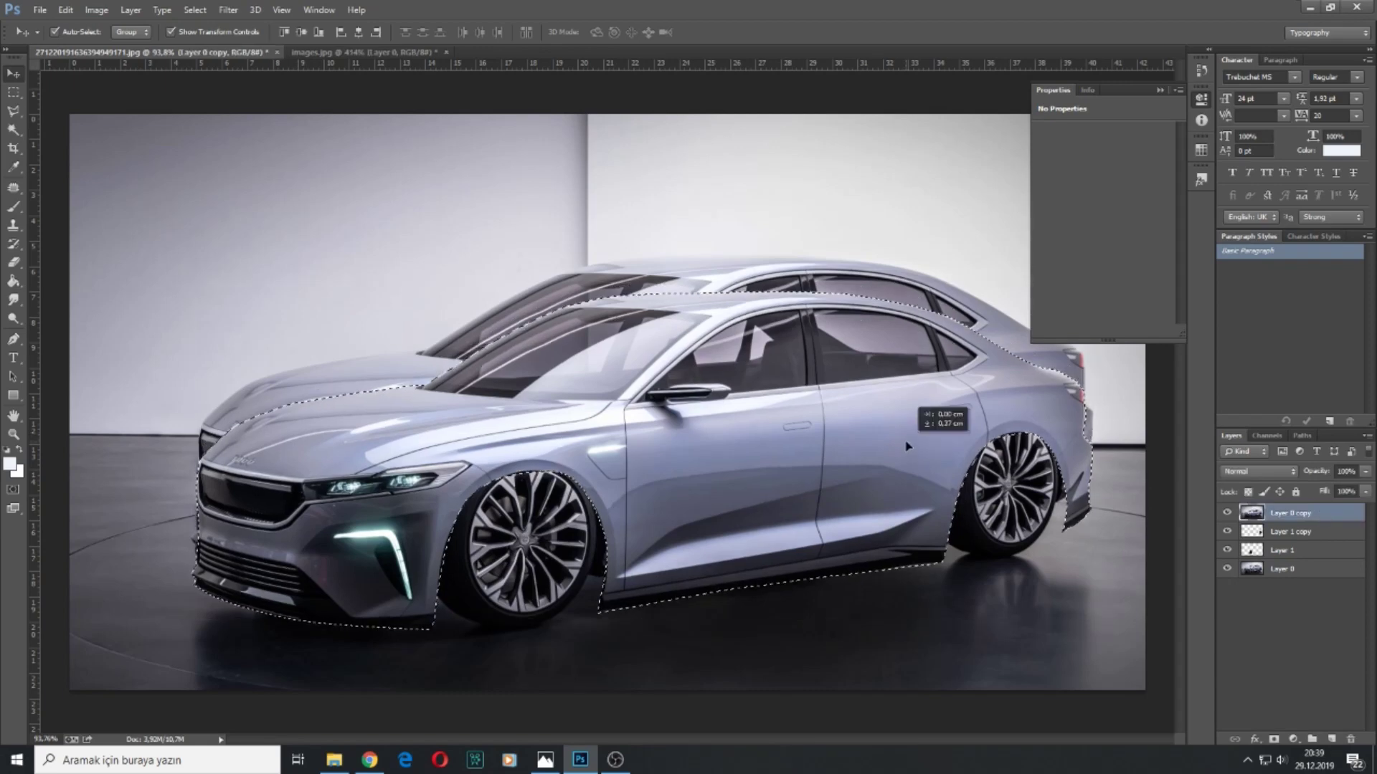
key(ctrl+d)
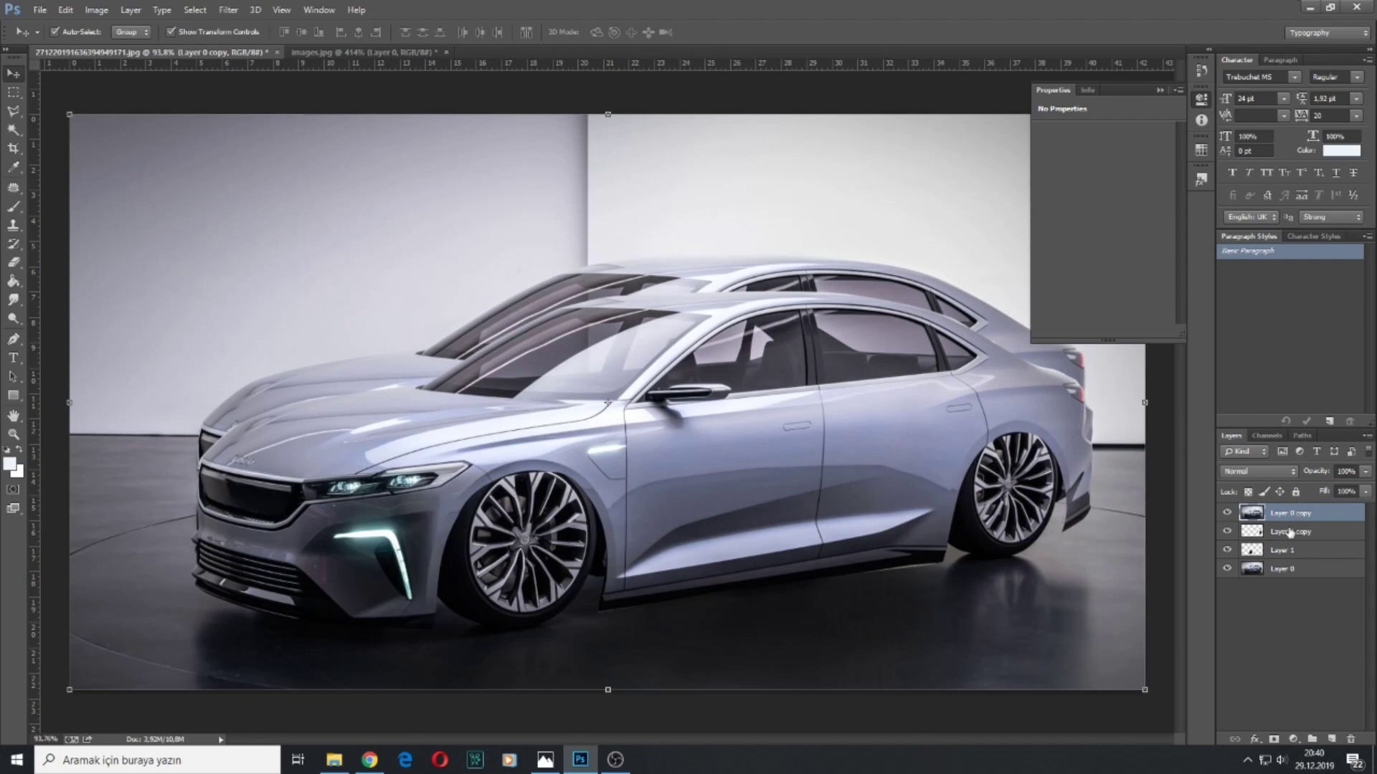
- Bring Layer 1 and Layer 1 copy above the car body layer and set their opacity to 39%
drag(1289, 537, 1291, 513)
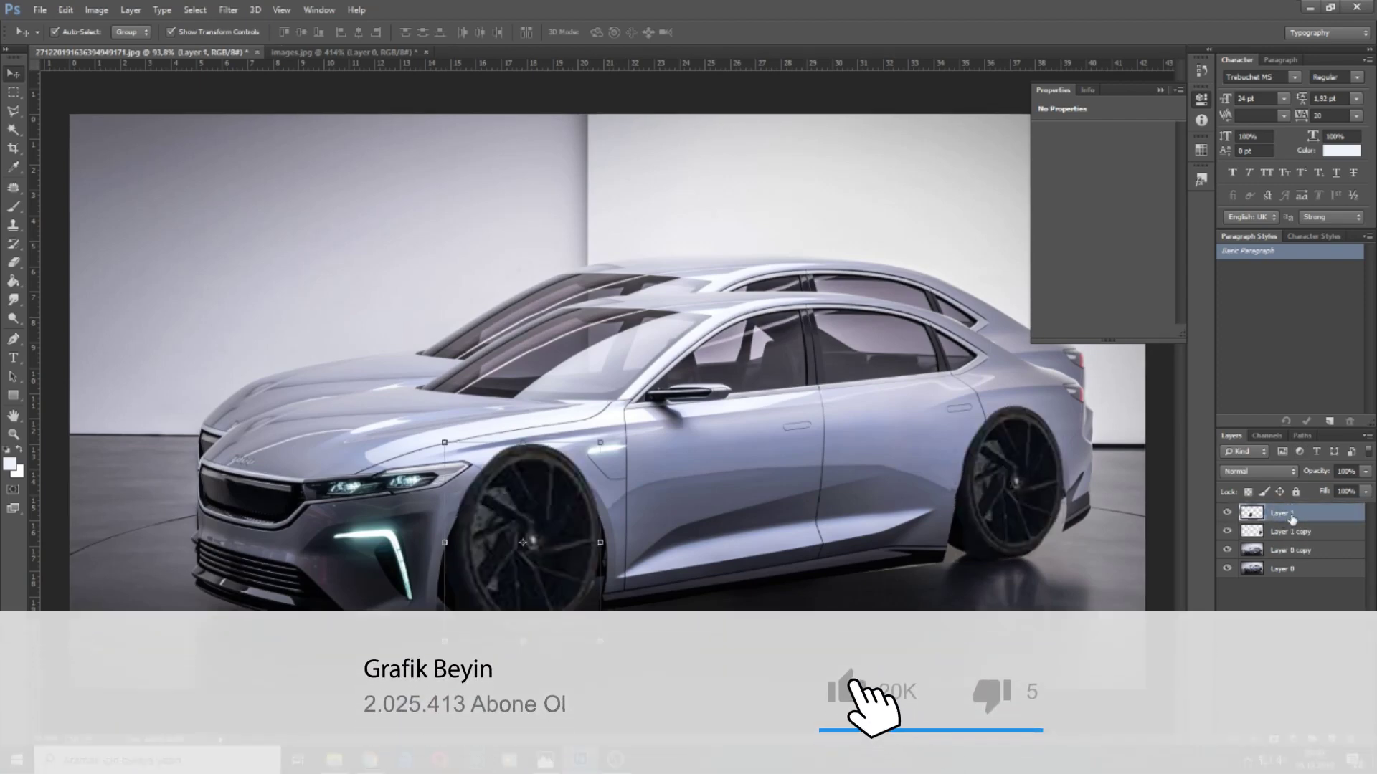
shift+click(1291, 531)
click(1365, 471)
drag(1362, 488, 1322, 488)
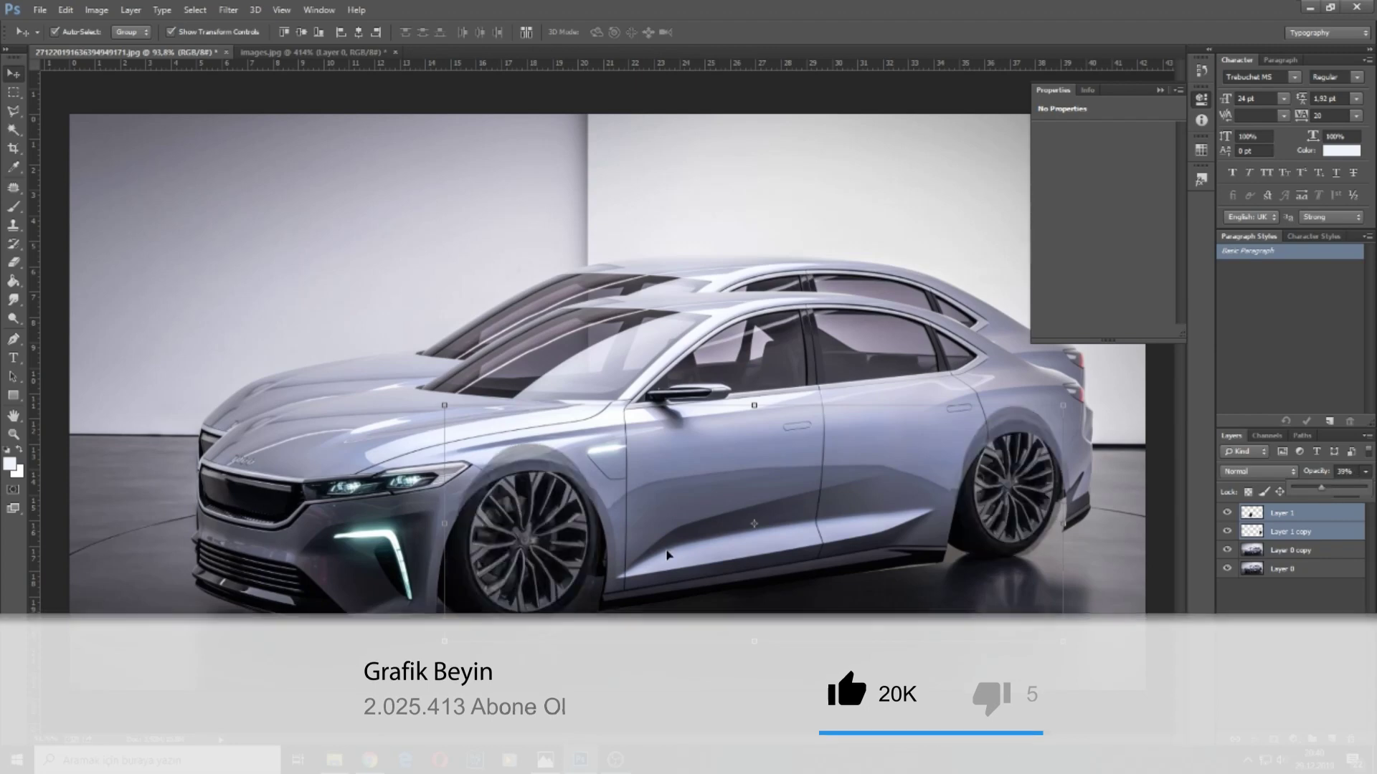
click(667, 554)
click(18, 263)
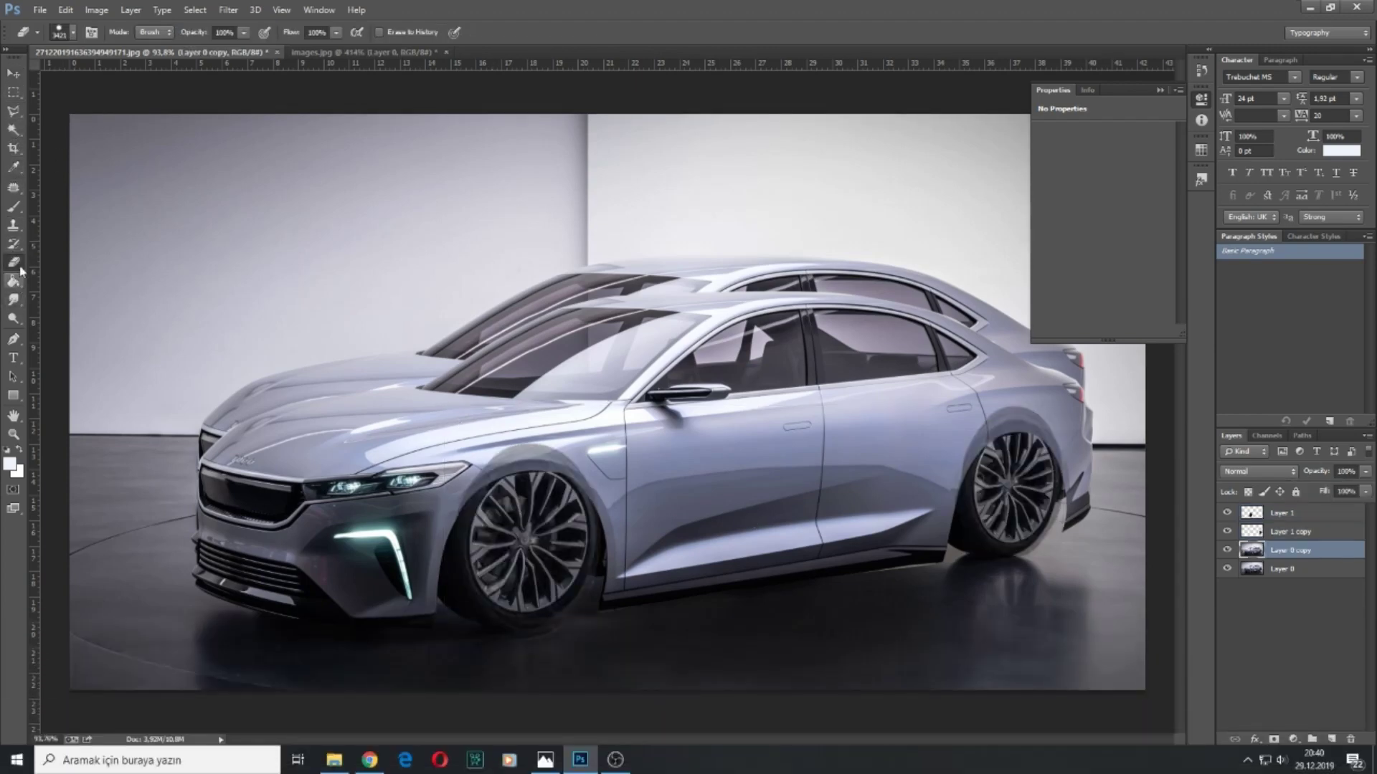
click(13, 338)
scroll(596, 510, up, 3)
click(583, 517)
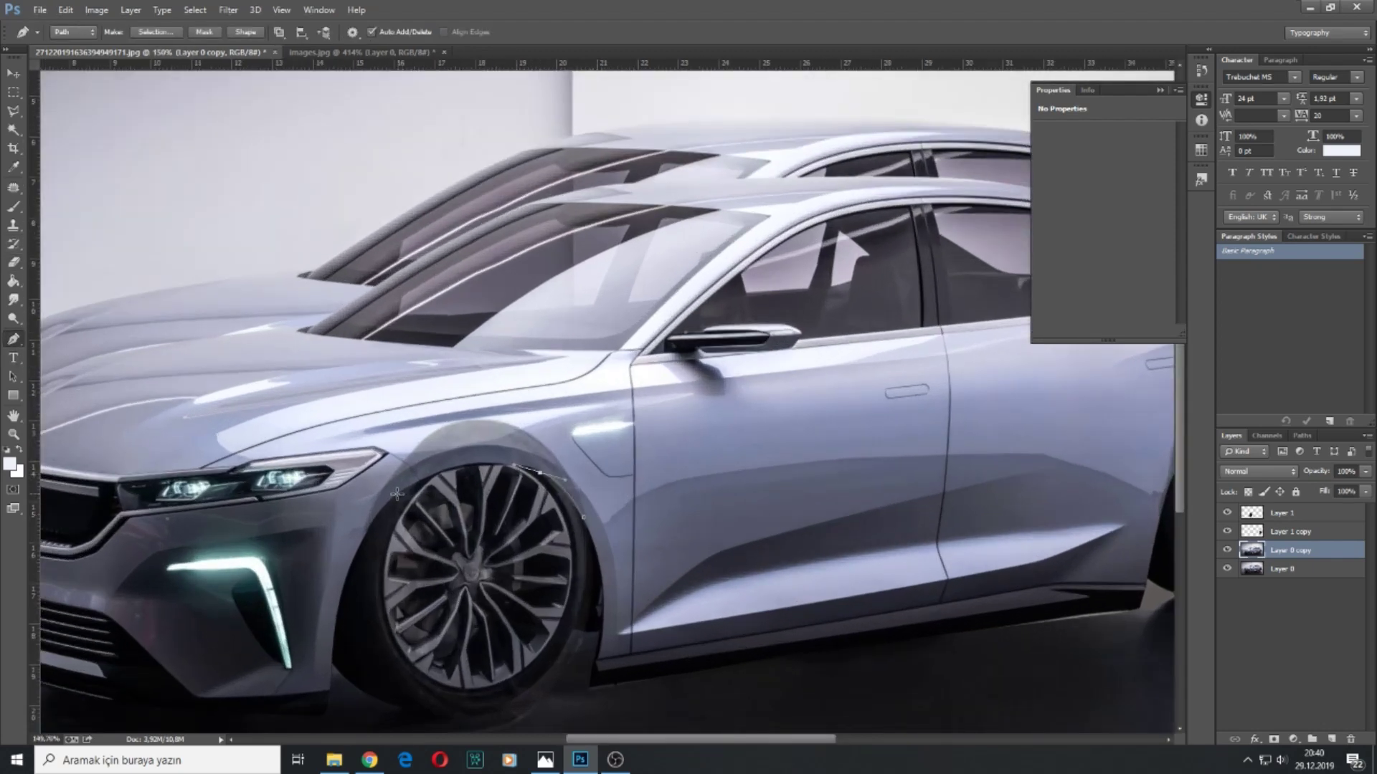
key(ctrl+alt+z)
key(ctrl+alt+z)
key(ctrl+alt+z)
key(ctrl+alt+z)
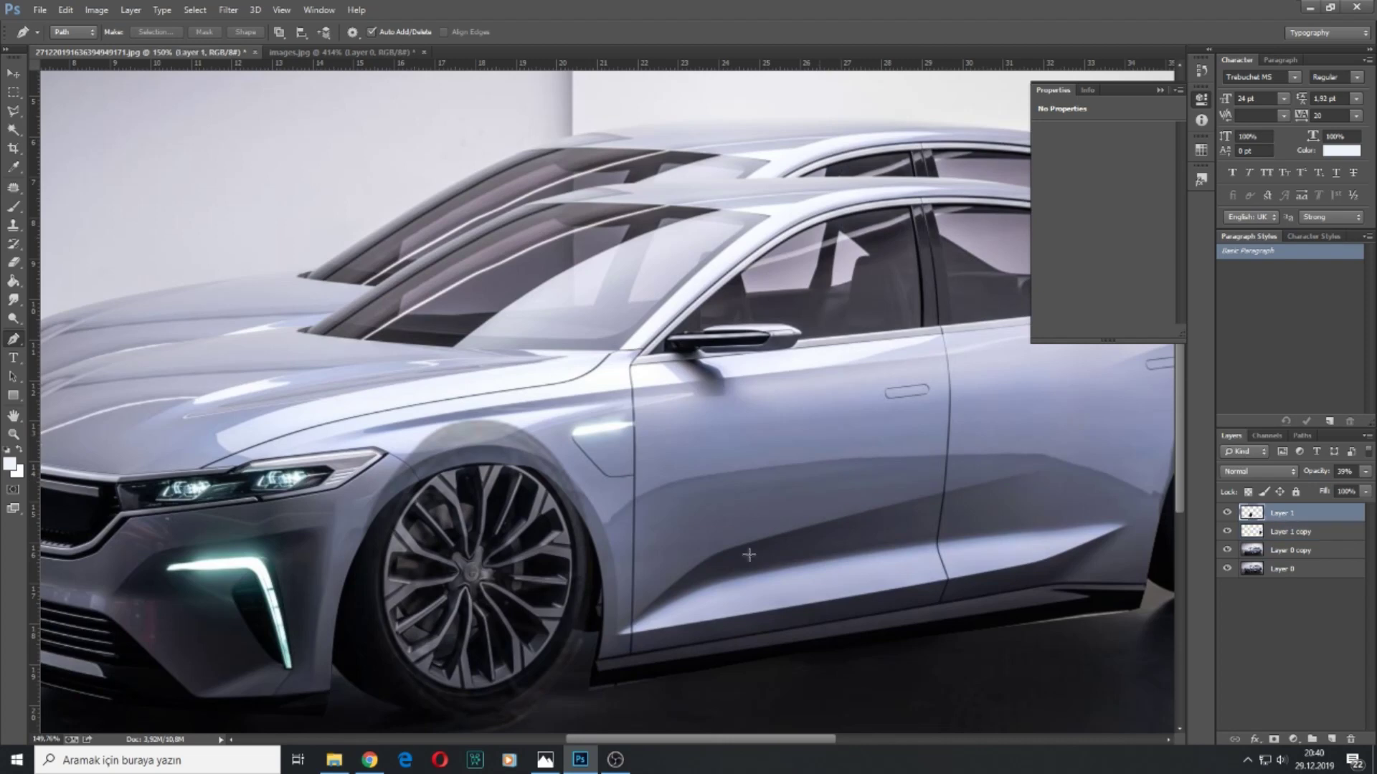
- Draw a closed pen path on Layer 1 along the lowered front wheel arch and around the fender above it
click(589, 529)
drag(467, 464, 423, 478)
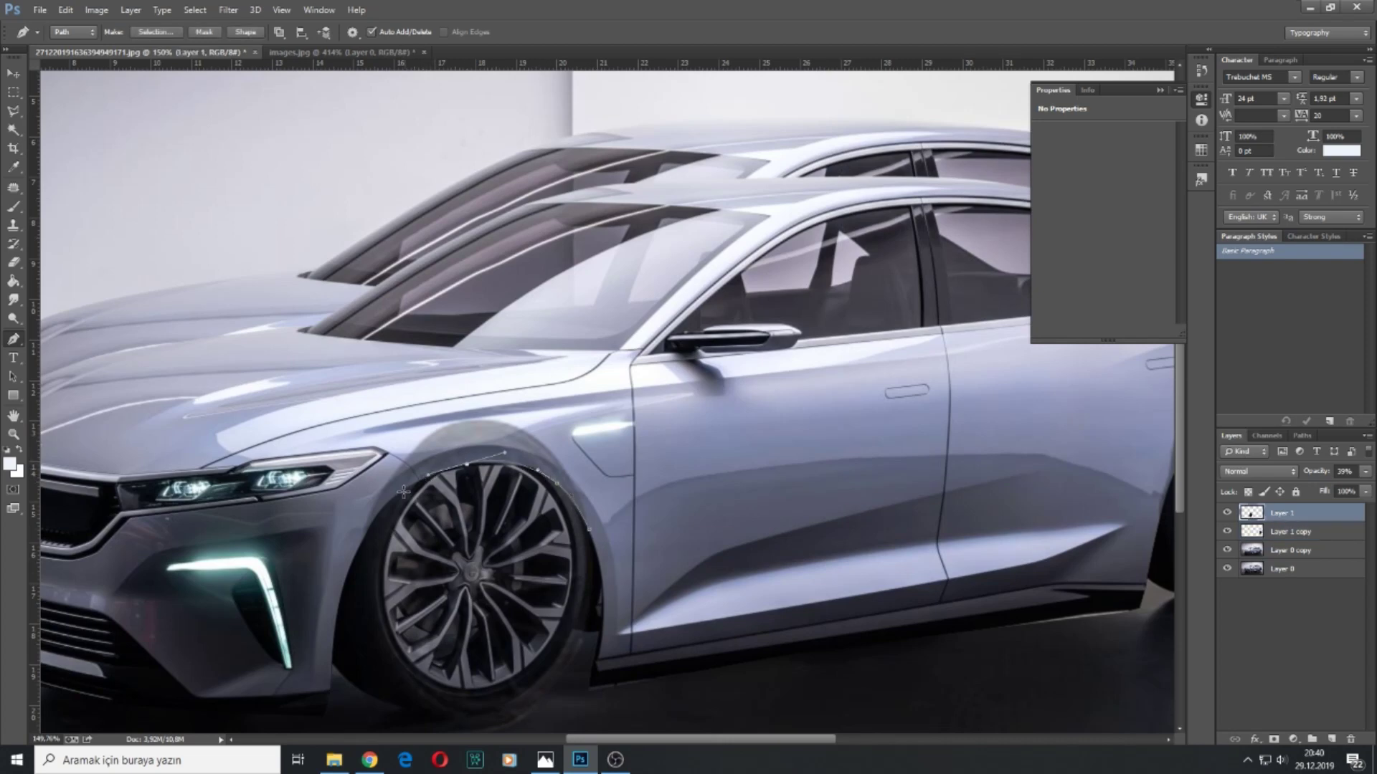
drag(372, 523, 357, 547)
click(336, 605)
click(304, 624)
drag(320, 427, 331, 409)
drag(448, 354, 500, 349)
click(623, 377)
click(632, 522)
click(589, 529)
- Convert the front arch path to a selection, remove the wheel part overlapping the fender and deselect
key(ctrl+Return)
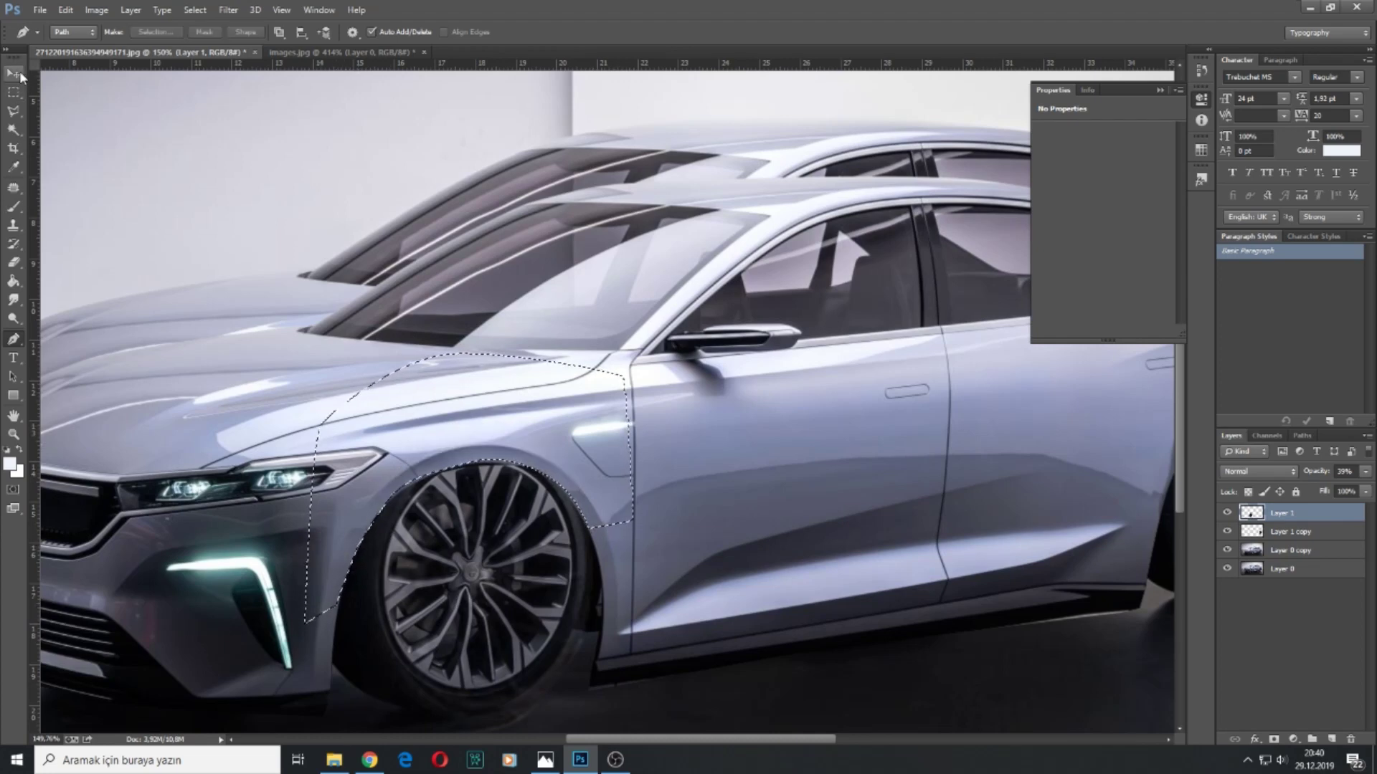
click(16, 74)
key(ctrl+d)
- Draw a closed pen path on Layer 1 copy along the rear wheel arch and around the fender above it
scroll(337, 426, down, 3)
scroll(337, 425, right, 5)
scroll(848, 426, up, 3)
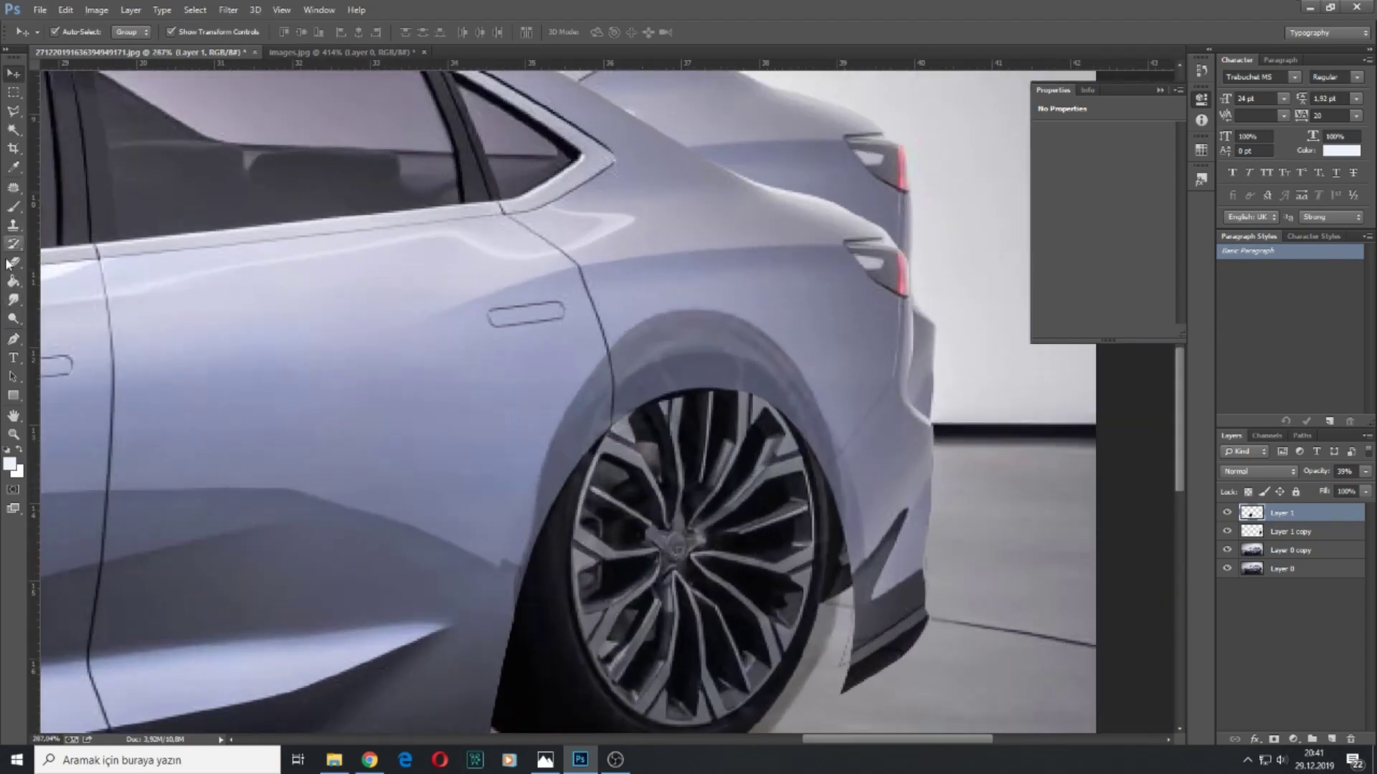
click(13, 339)
click(1279, 534)
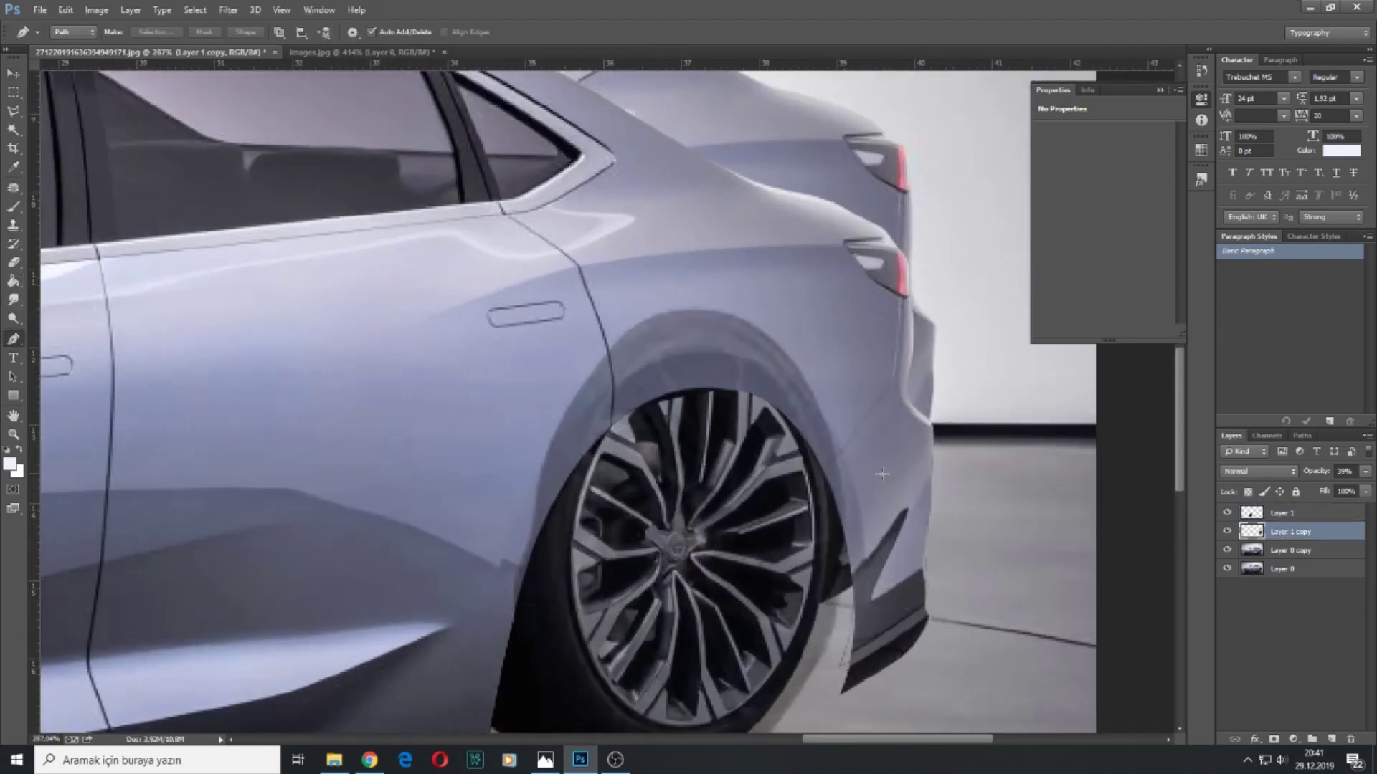
click(846, 537)
click(835, 471)
click(799, 433)
click(764, 397)
drag(664, 394, 608, 428)
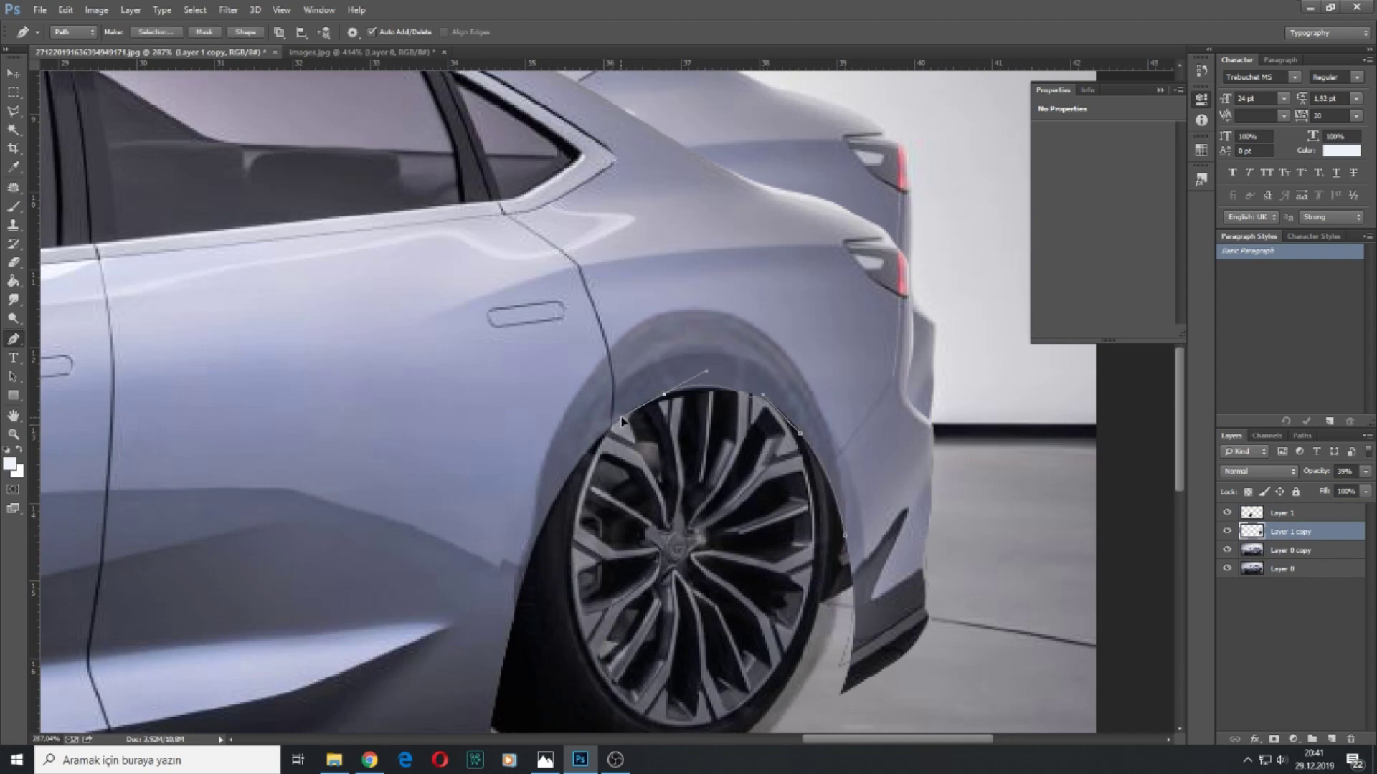
drag(556, 502, 532, 556)
click(513, 627)
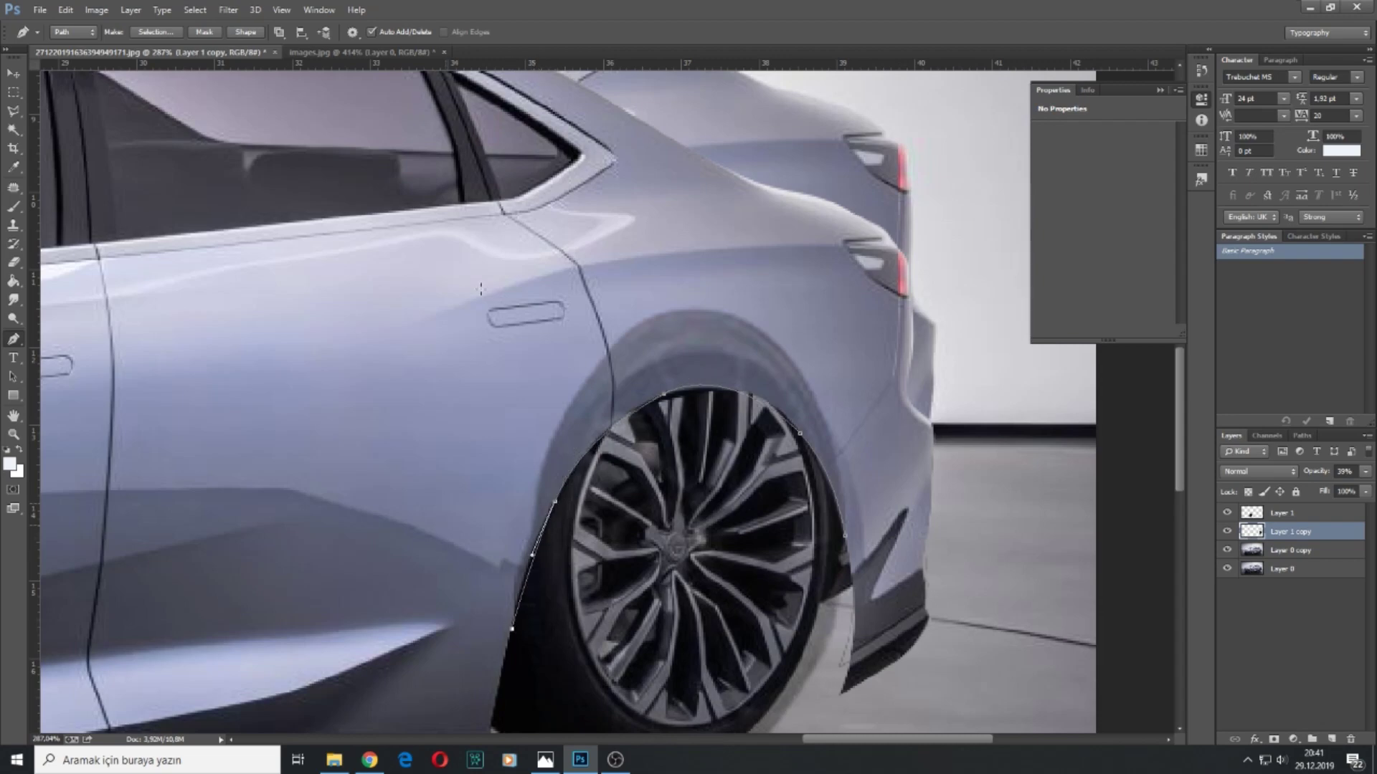
click(847, 541)
- Convert the rear arch path to a selection, delete the wheel part overlapping the fender and deselect
key(ctrl+Return)
key(Delete)
key(ctrl+d)
- Set the opacity of both wheel layers, Layer 1 and Layer 1 copy, back to 100%
ctrl+click(1284, 514)
drag(1325, 490, 1368, 491)
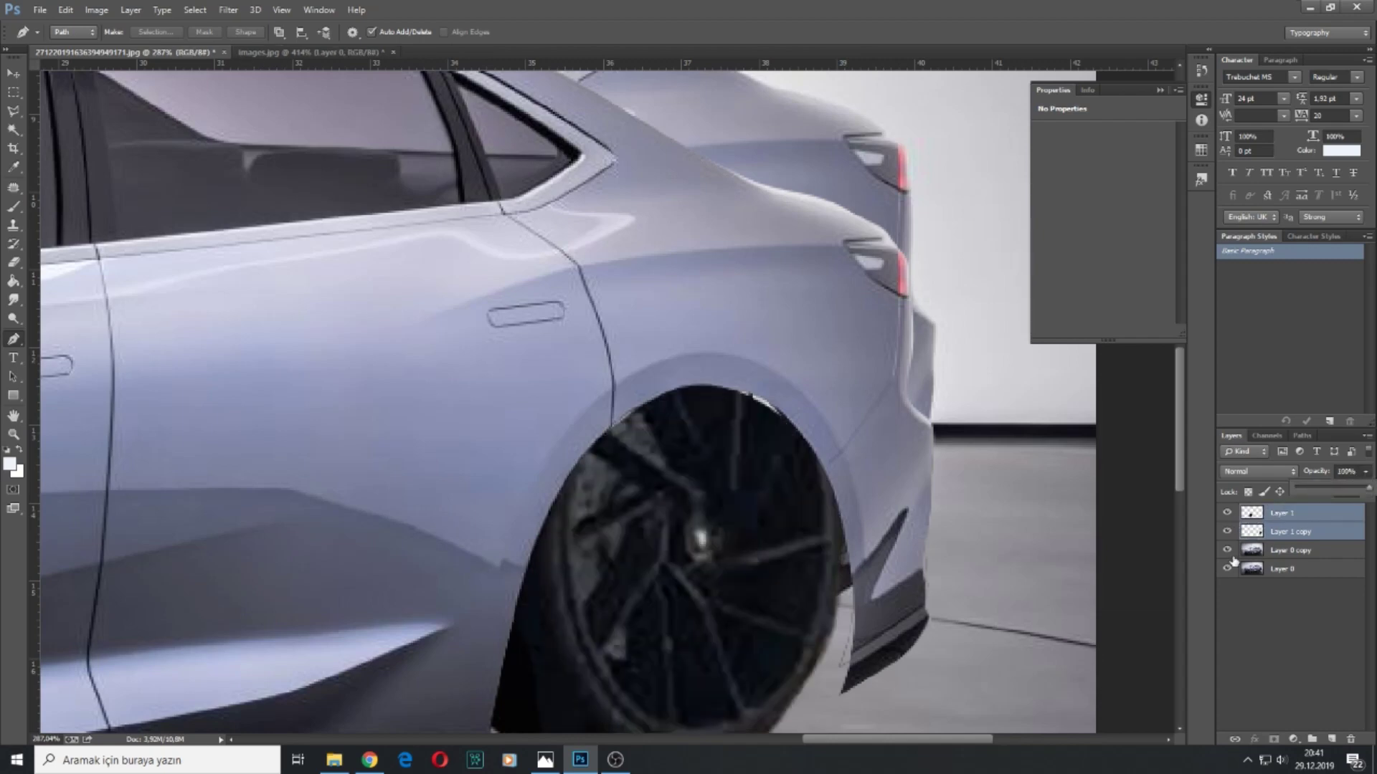
scroll(773, 531, down, 6)
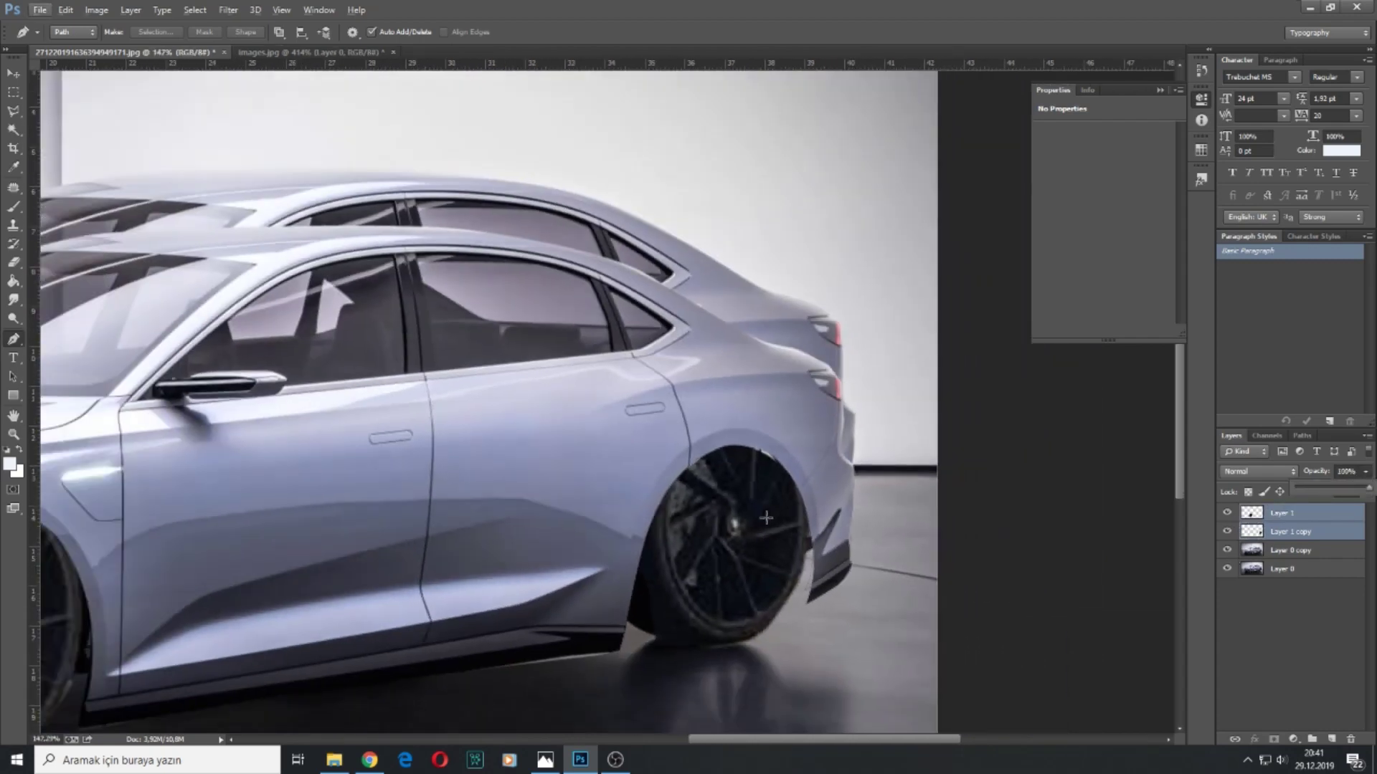
- Toggle the visibility of Layer 0 and Layer 0 copy to compare the original car with the lowered body
click(1289, 532)
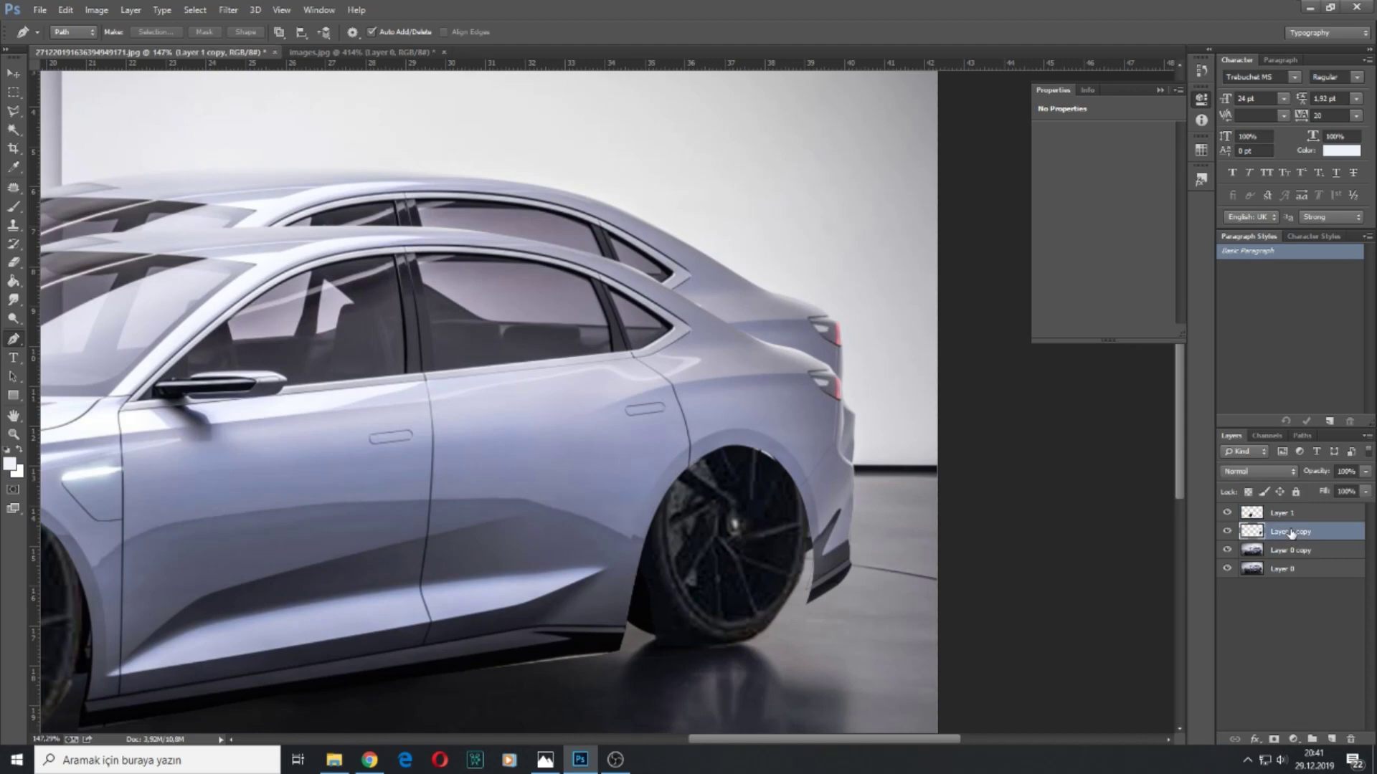
click(13, 73)
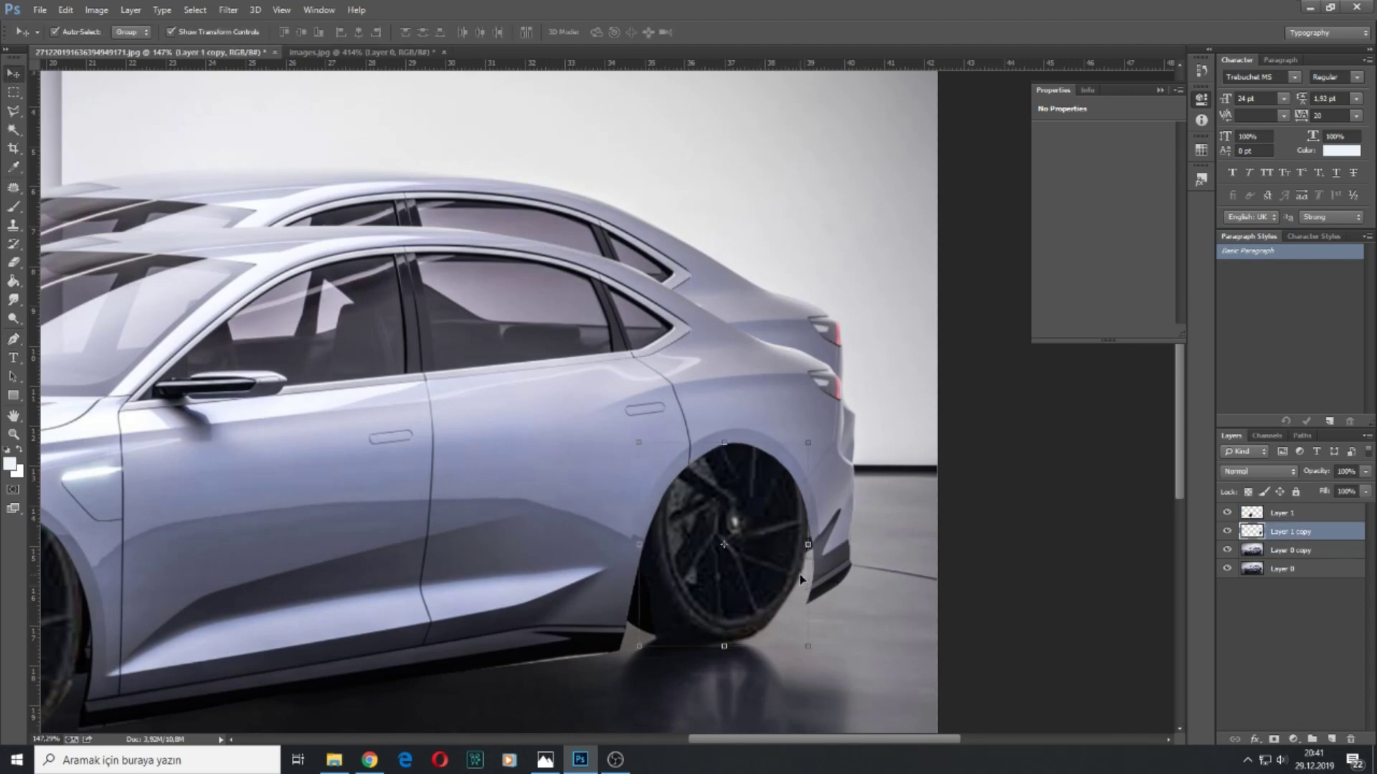
scroll(798, 589, down, 3)
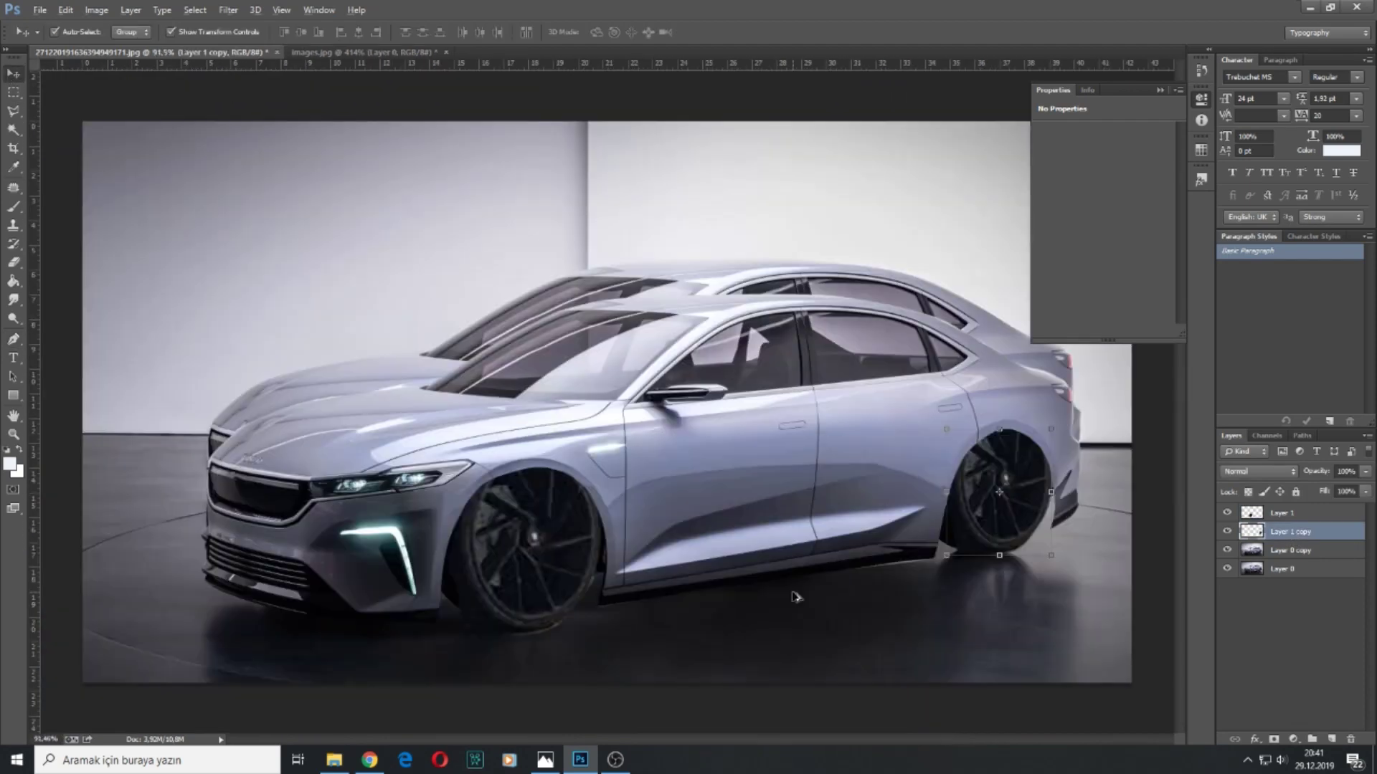
key(alt)
click(1226, 570)
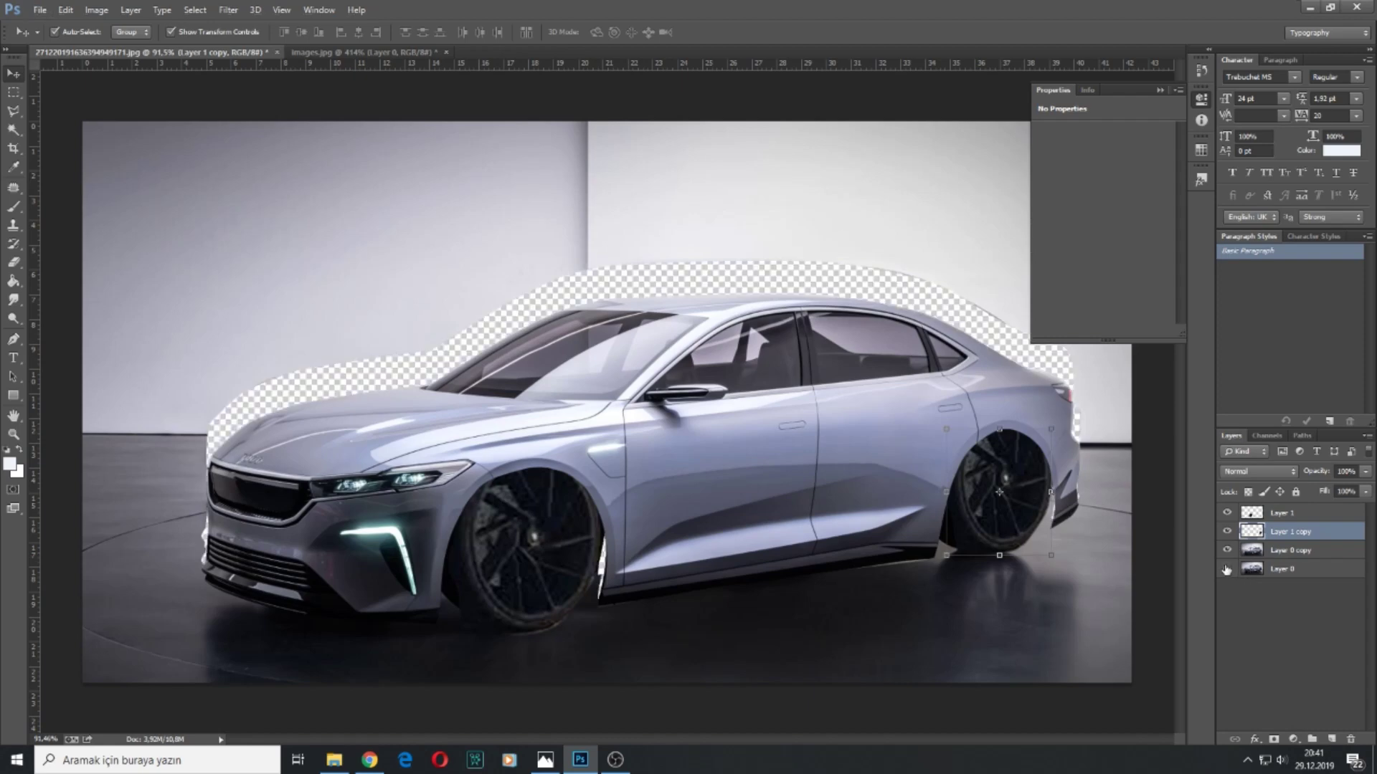
click(1226, 569)
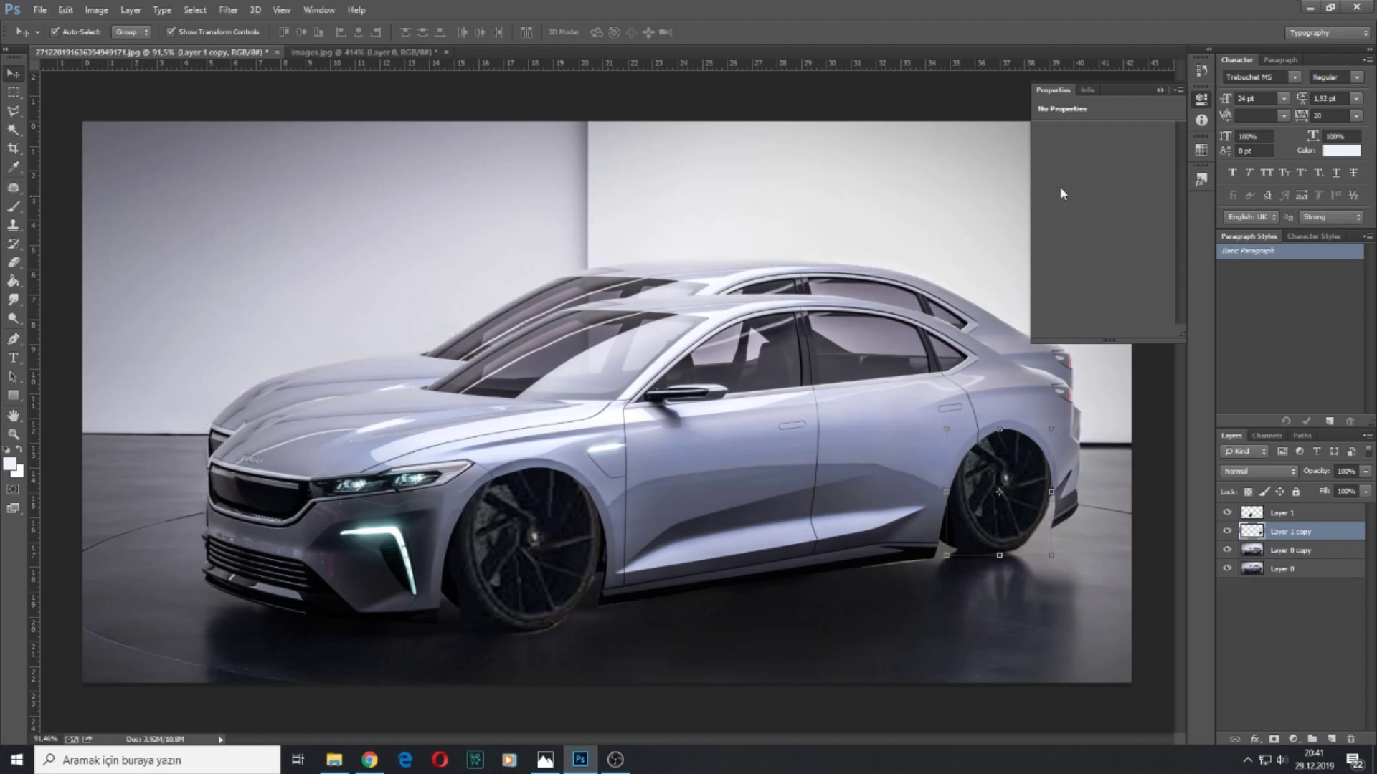
click(1160, 91)
click(1275, 570)
click(1227, 550)
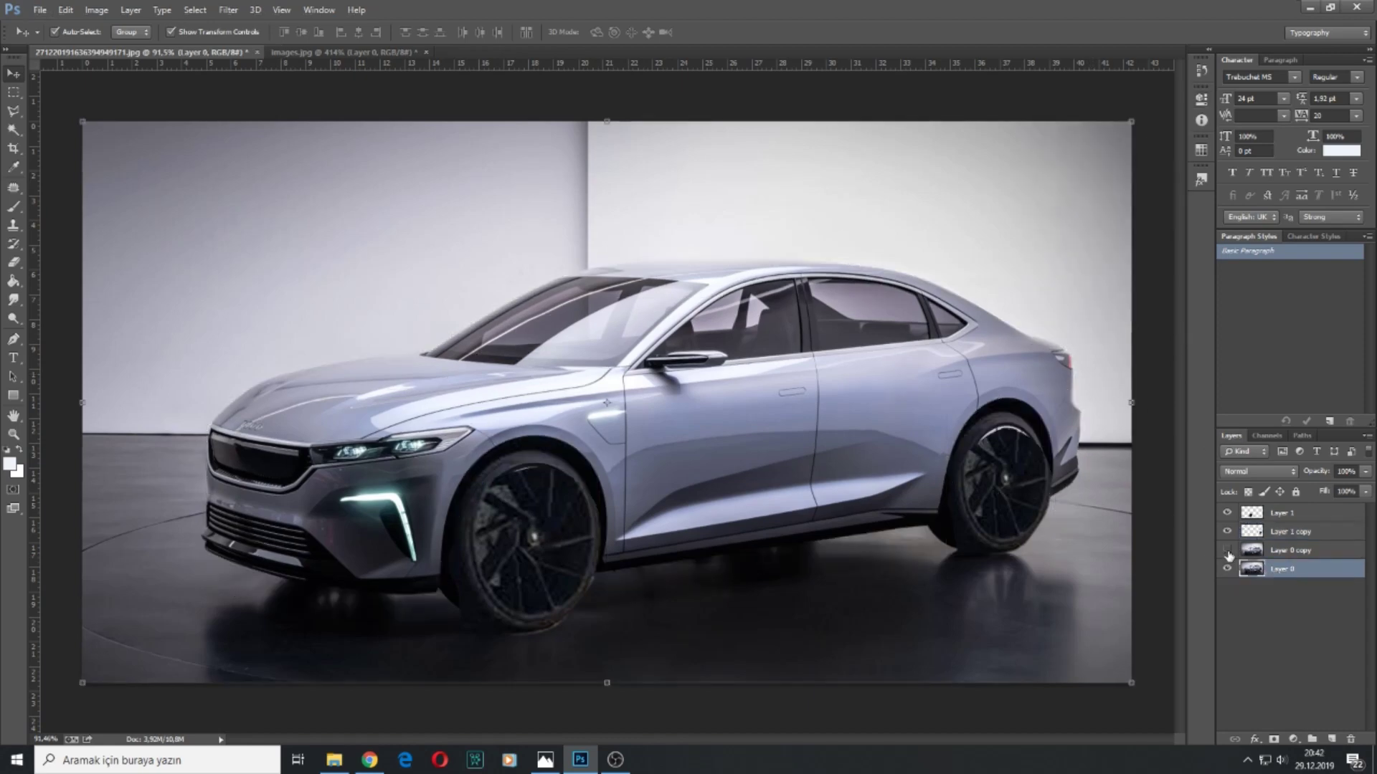
click(1226, 550)
click(1227, 550)
click(1227, 550)
click(1227, 568)
click(1227, 569)
click(1227, 568)
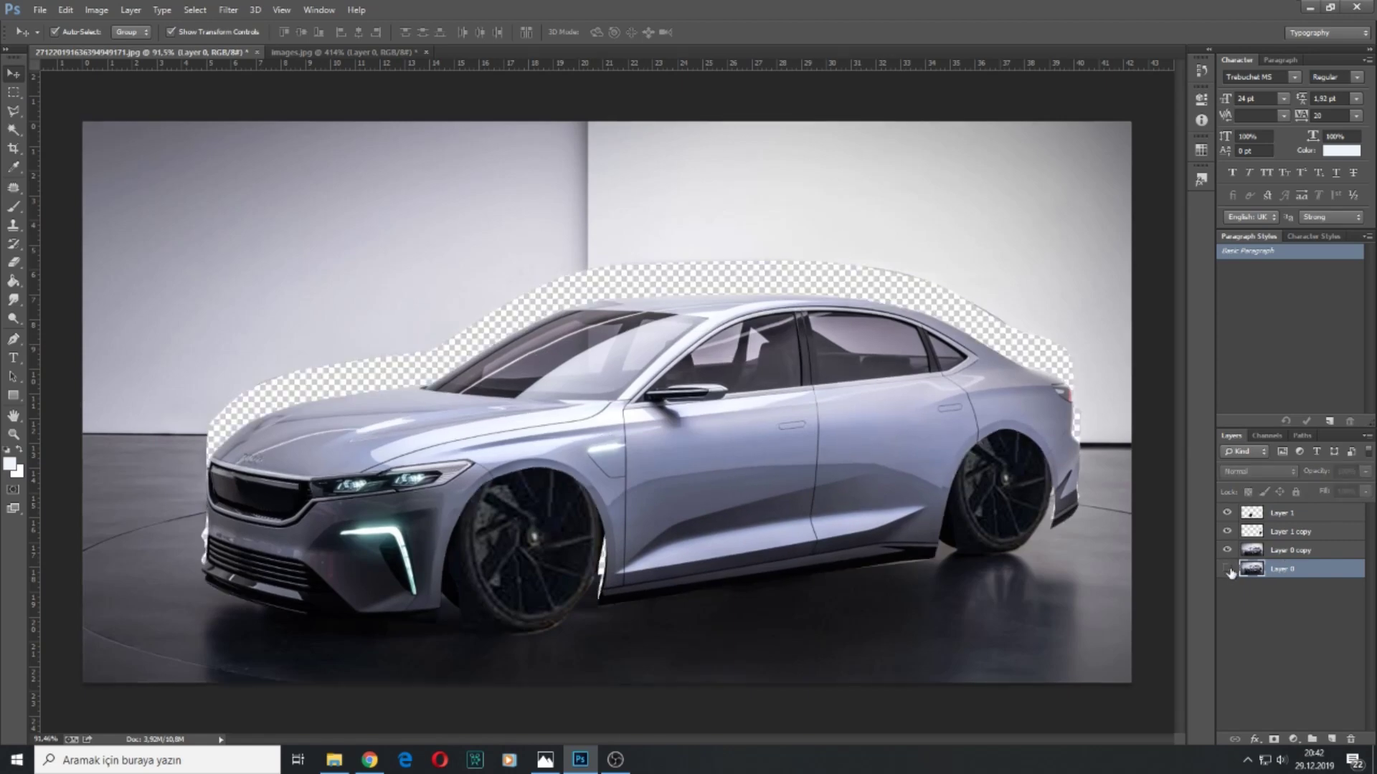
- Try to clone the bright studio wall over the original car's rear roofline on Layer 0 with the Clone Stamp
click(12, 224)
click(862, 247)
key(Return)
click(1227, 569)
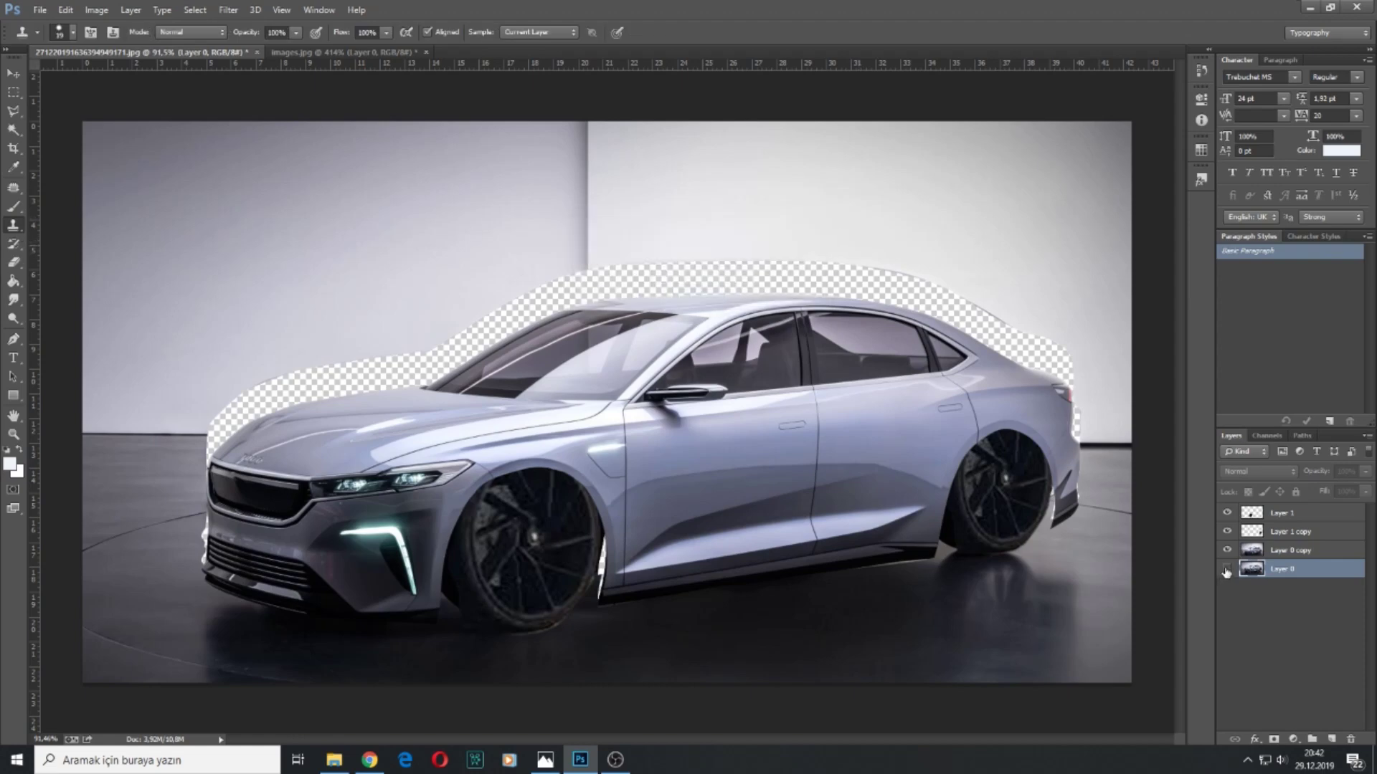
right_click(1102, 314)
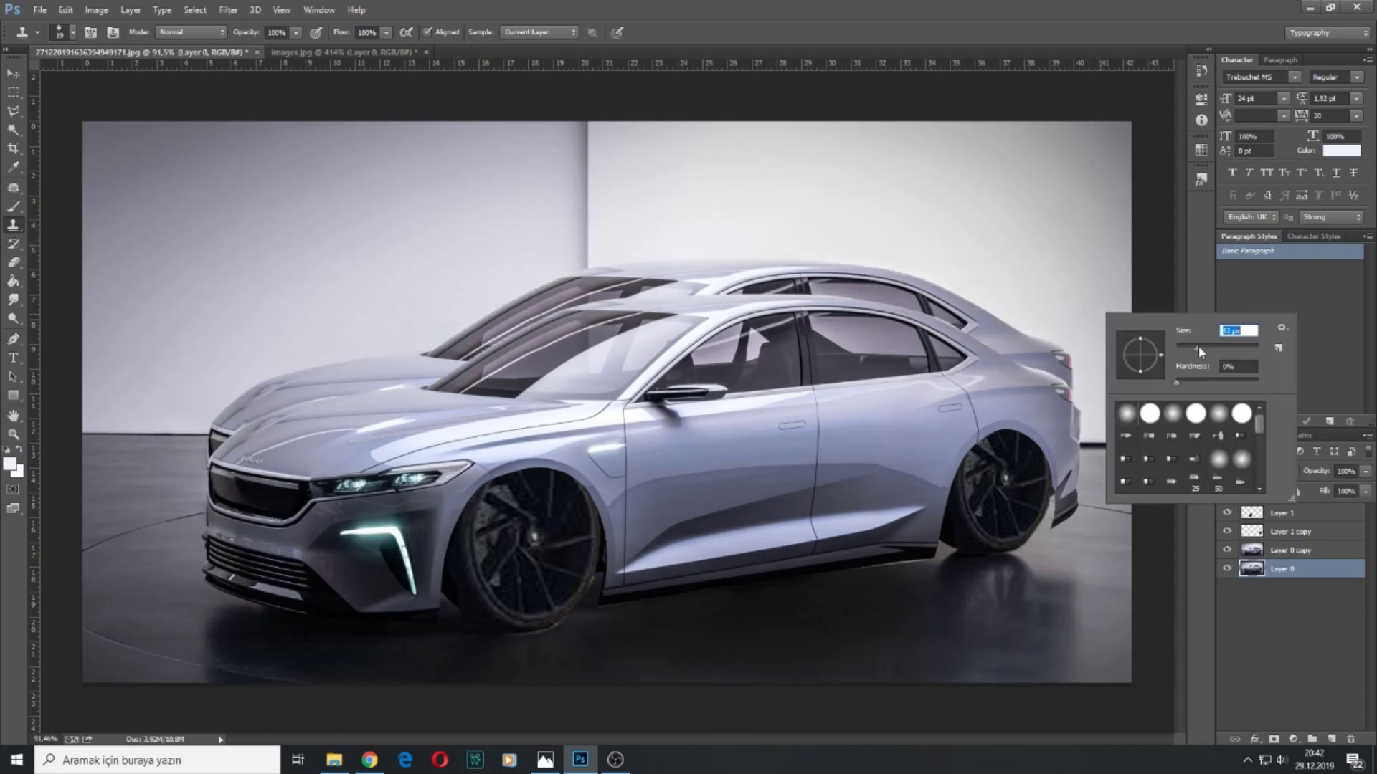
alt+click(988, 219)
alt+click(1039, 285)
drag(1044, 316, 944, 279)
- Set a harder 125 px clone brush and try to cover more of the original rear roofline with wall texture
right_click(871, 233)
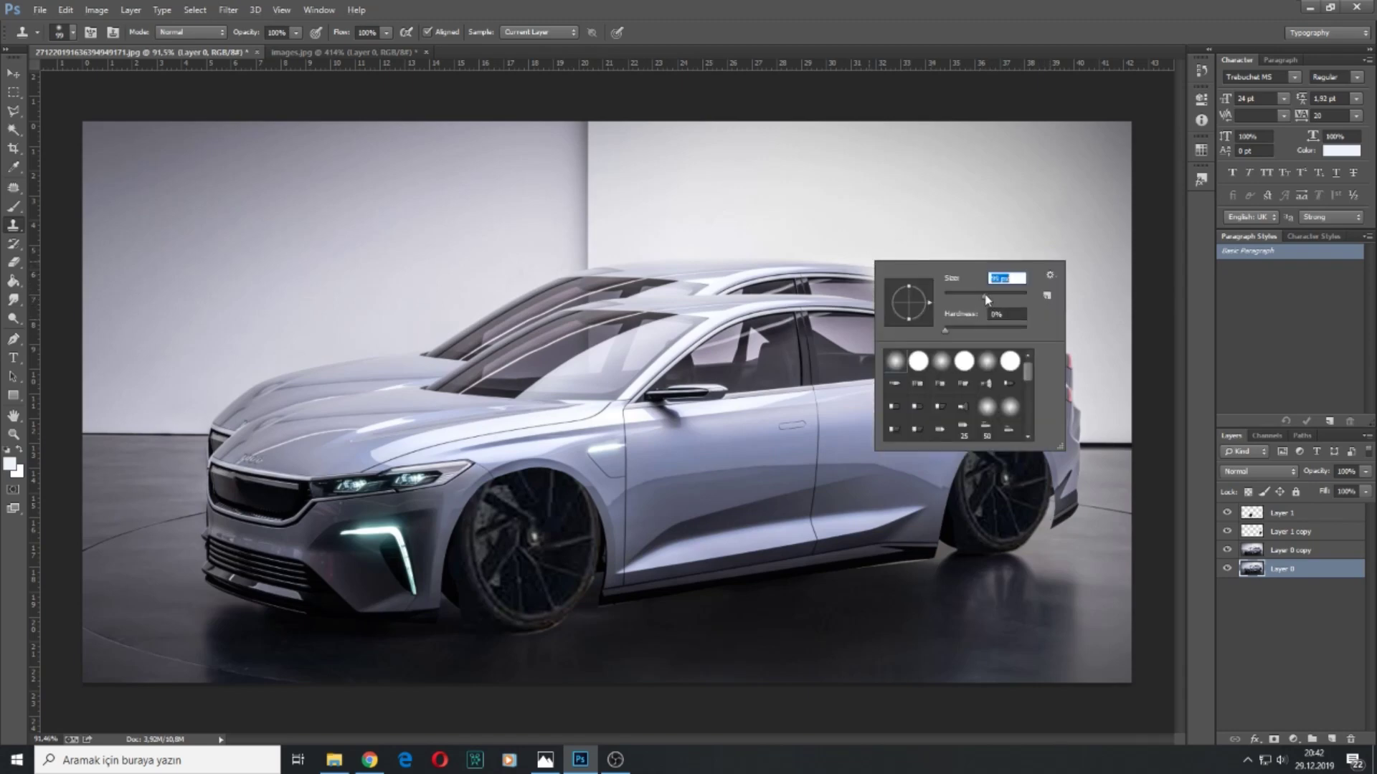
drag(944, 329, 1010, 330)
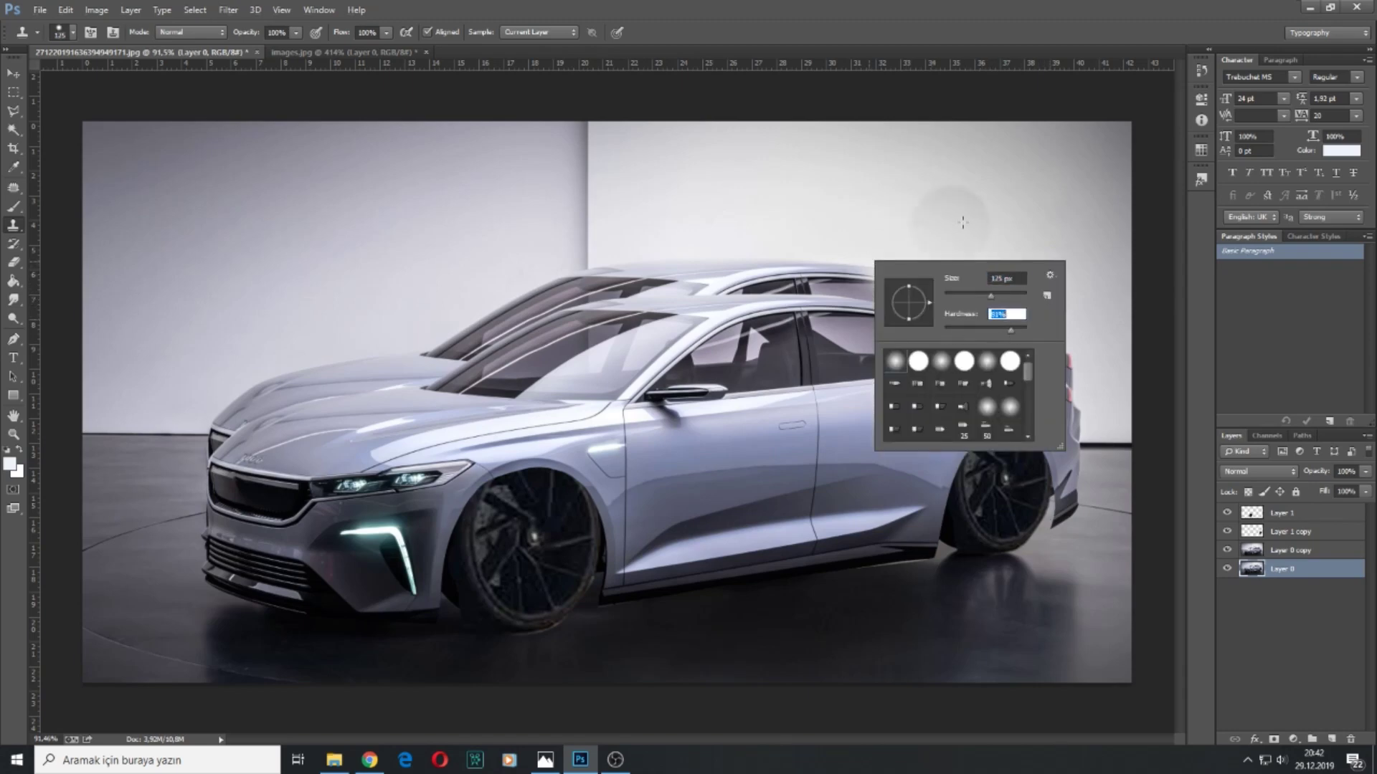
key(Return)
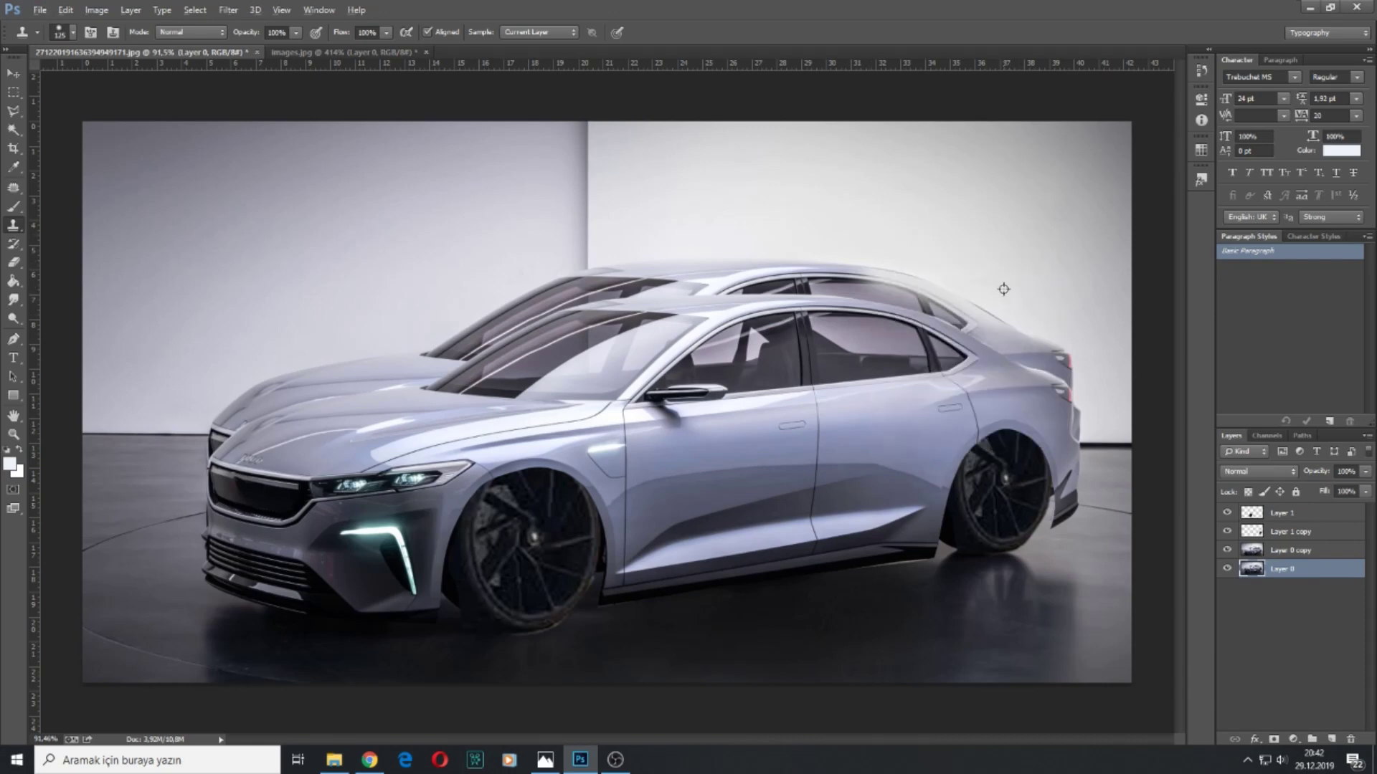
alt+click(979, 270)
click(973, 294)
mouse_move(942, 276)
mouse_down()
mouse_move(840, 251)
mouse_move(611, 257)
mouse_move(803, 252)
mouse_move(1002, 306)
mouse_move(864, 258)
mouse_move(1070, 325)
mouse_move(1076, 343)
mouse_move(1048, 332)
mouse_move(1076, 360)
mouse_move(1034, 344)
mouse_move(1114, 346)
mouse_up()
alt+click(1103, 310)
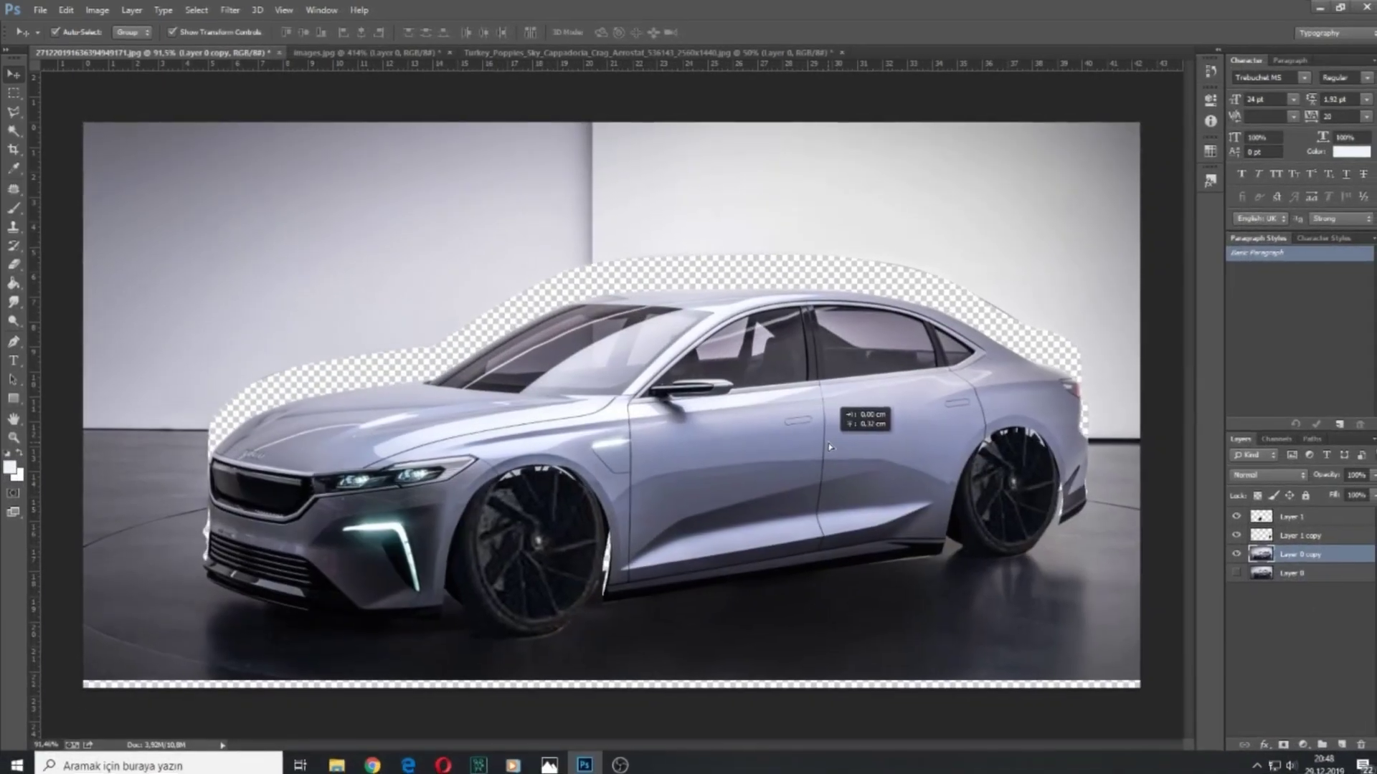
- Move Layer 1, Layer 1 copy and Layer 0 copy together into the Cappadocia balloon landscape document
drag(829, 442, 826, 442)
key(ctrl+z)
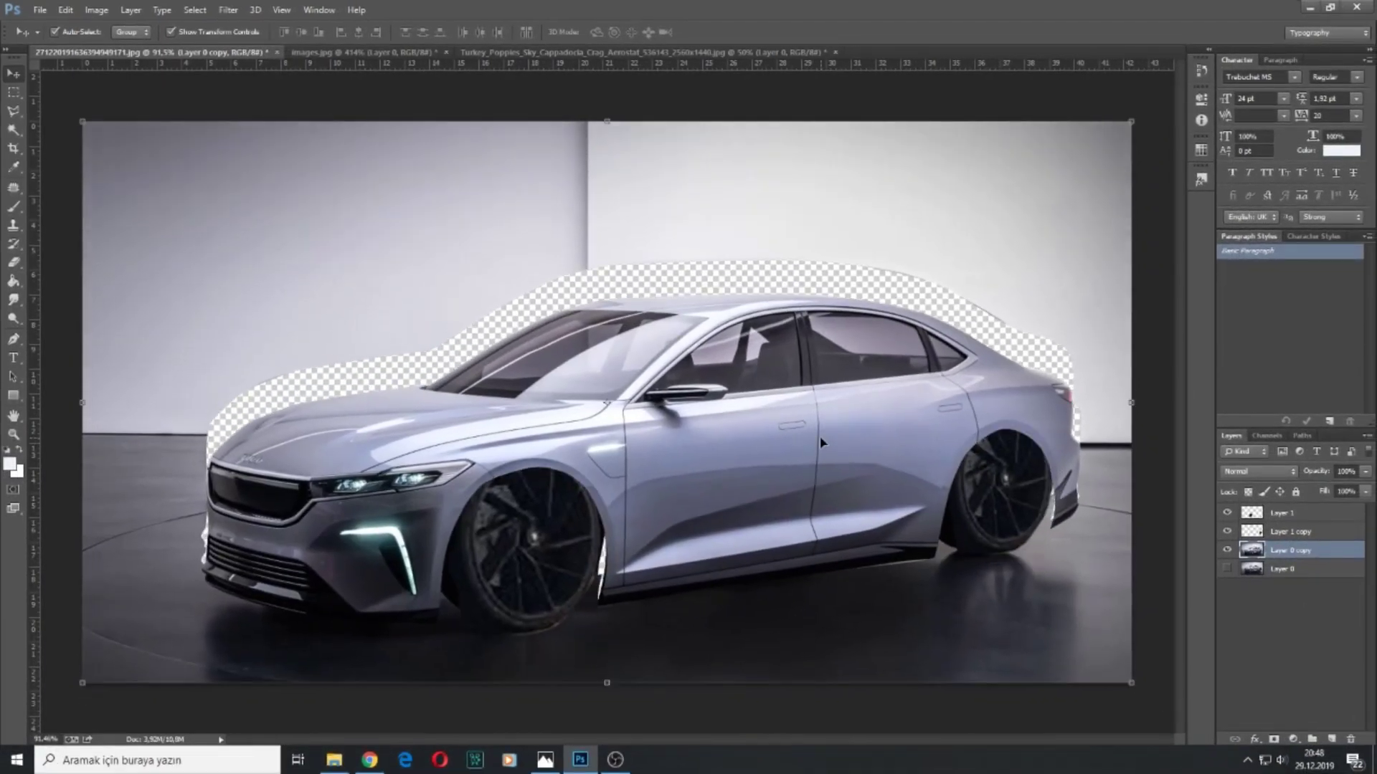
shift+click(1284, 513)
drag(828, 495, 664, 552)
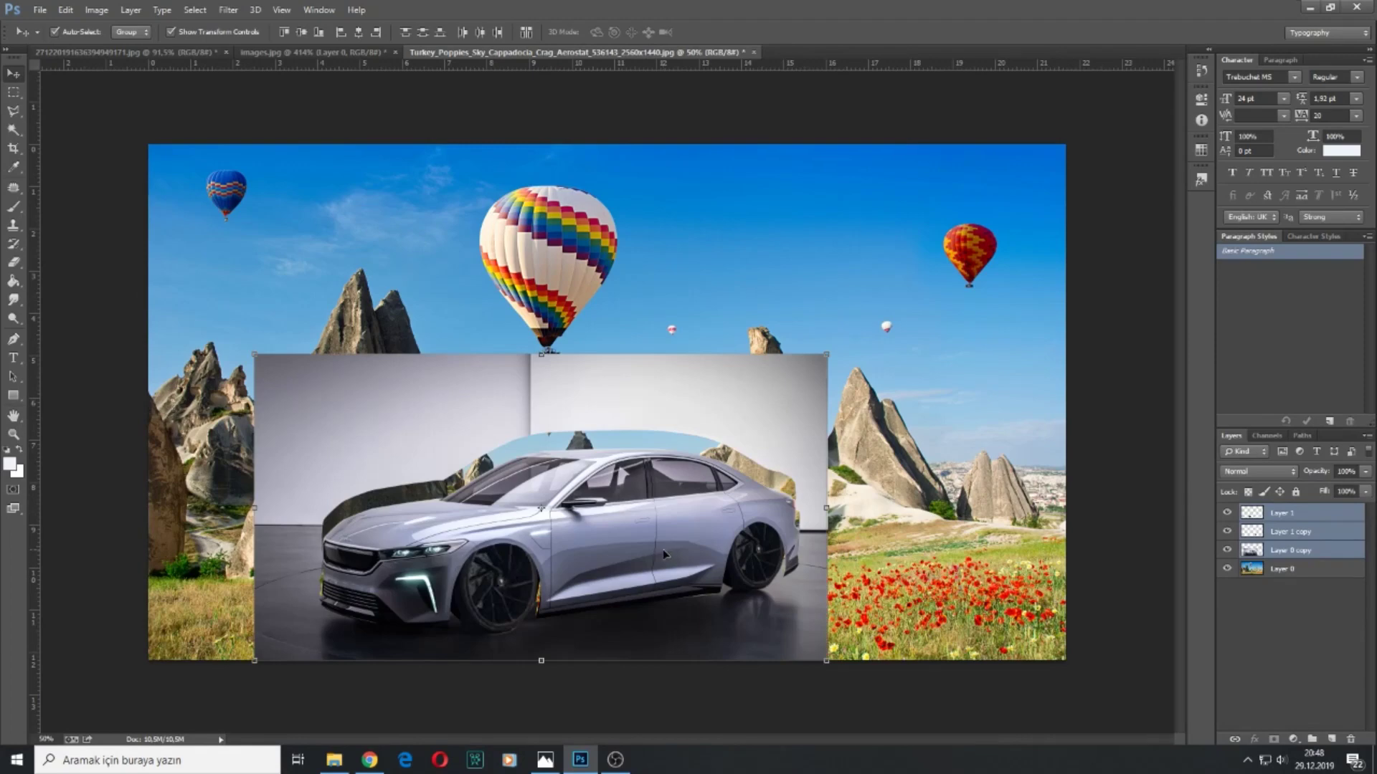
- Remove the studio wall areas around the car on Layer 0 copy using Magic Wand selections
click(631, 558)
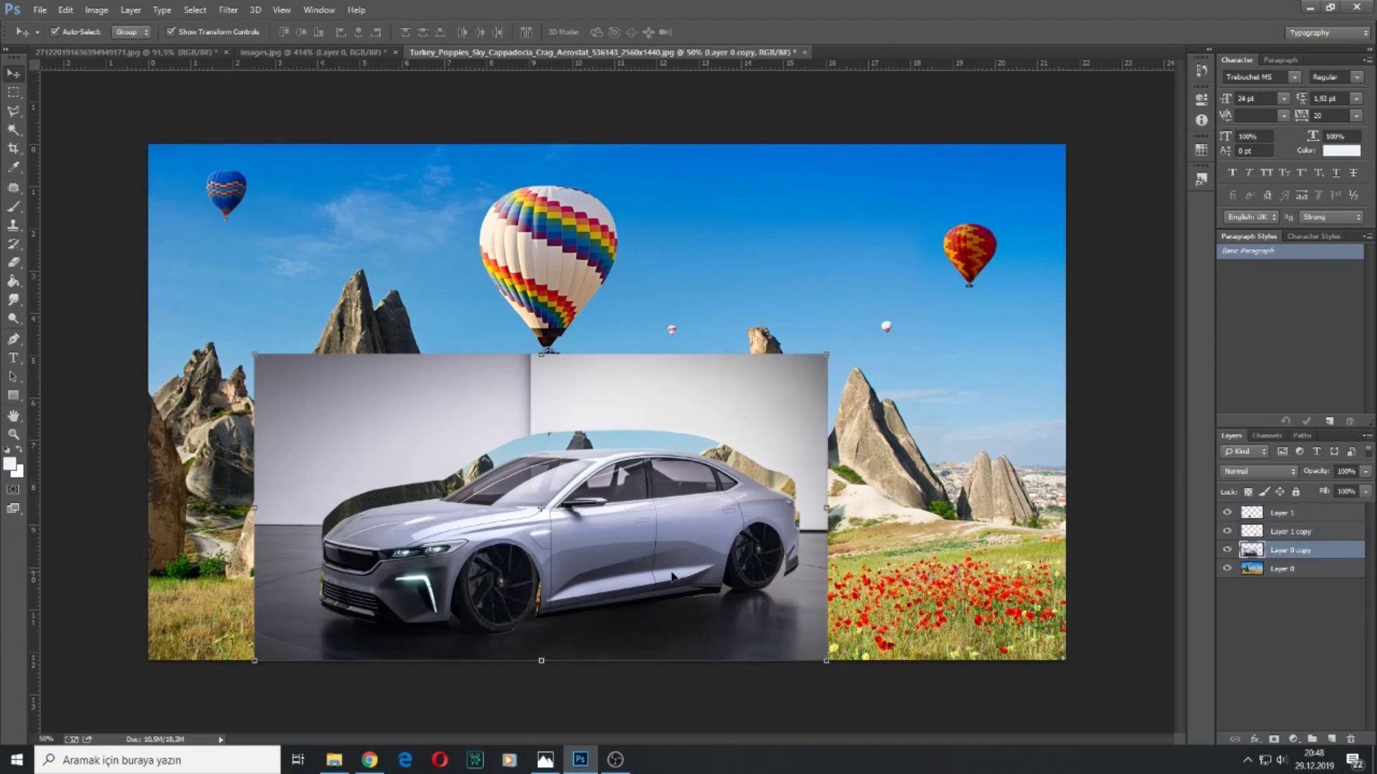
scroll(669, 579, up, 2)
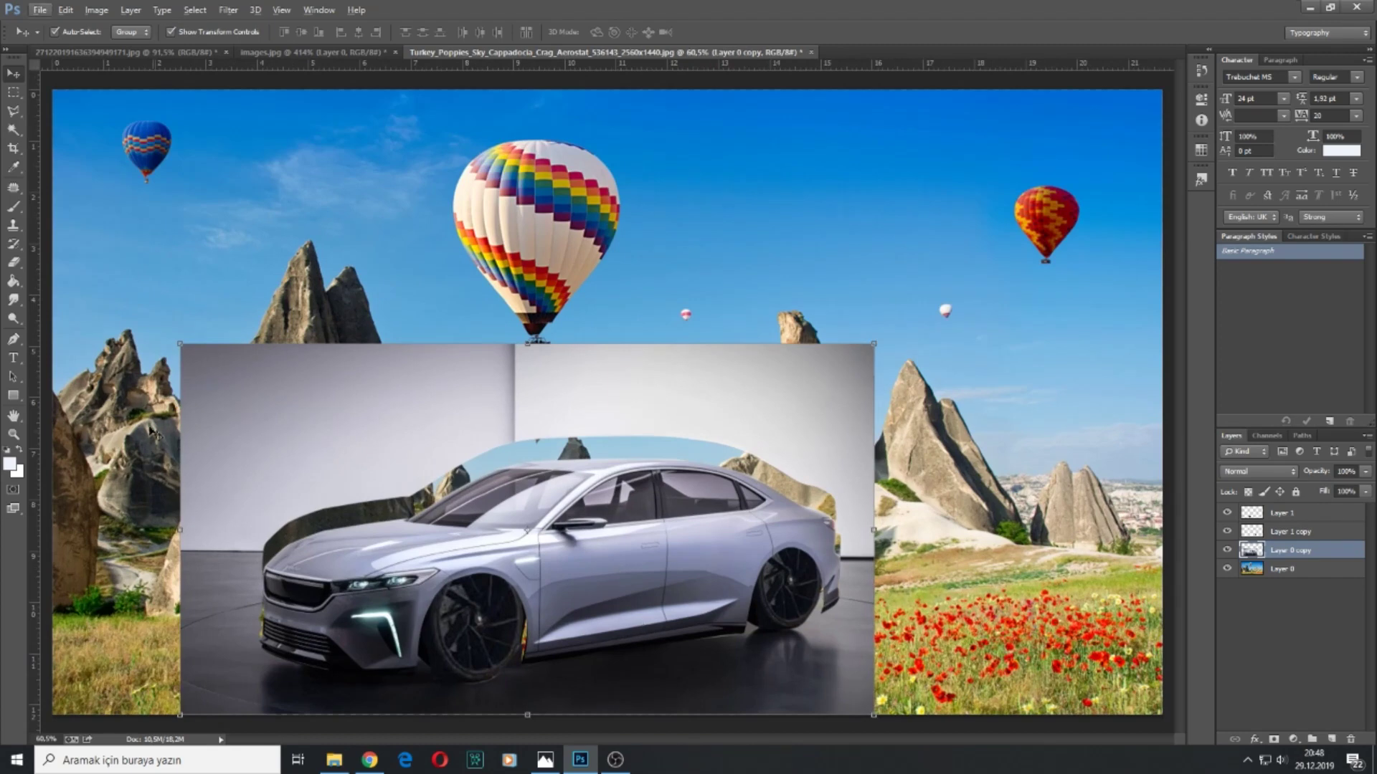
click(13, 130)
click(248, 481)
key(Delete)
click(546, 410)
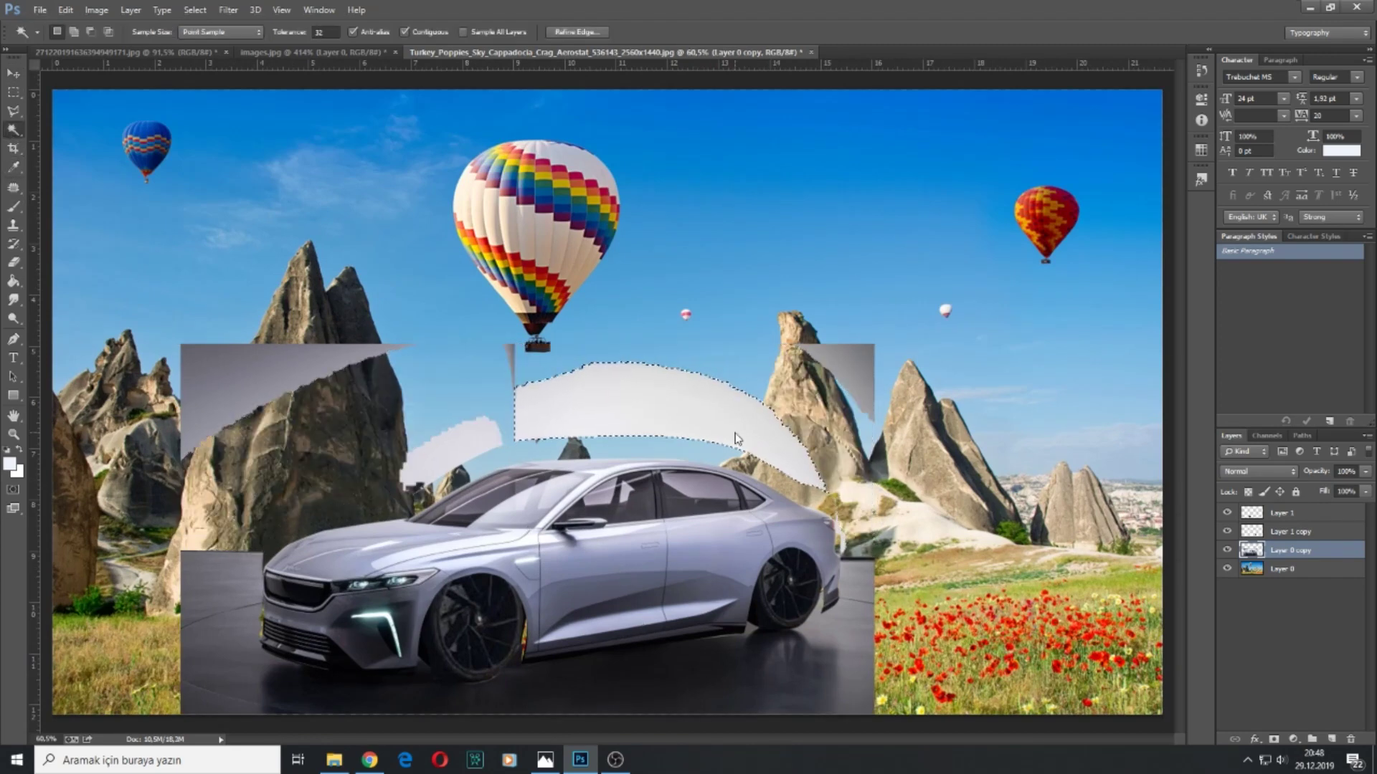
key(Delete)
click(462, 443)
key(Delete)
click(301, 362)
key(Delete)
click(850, 370)
key(Delete)
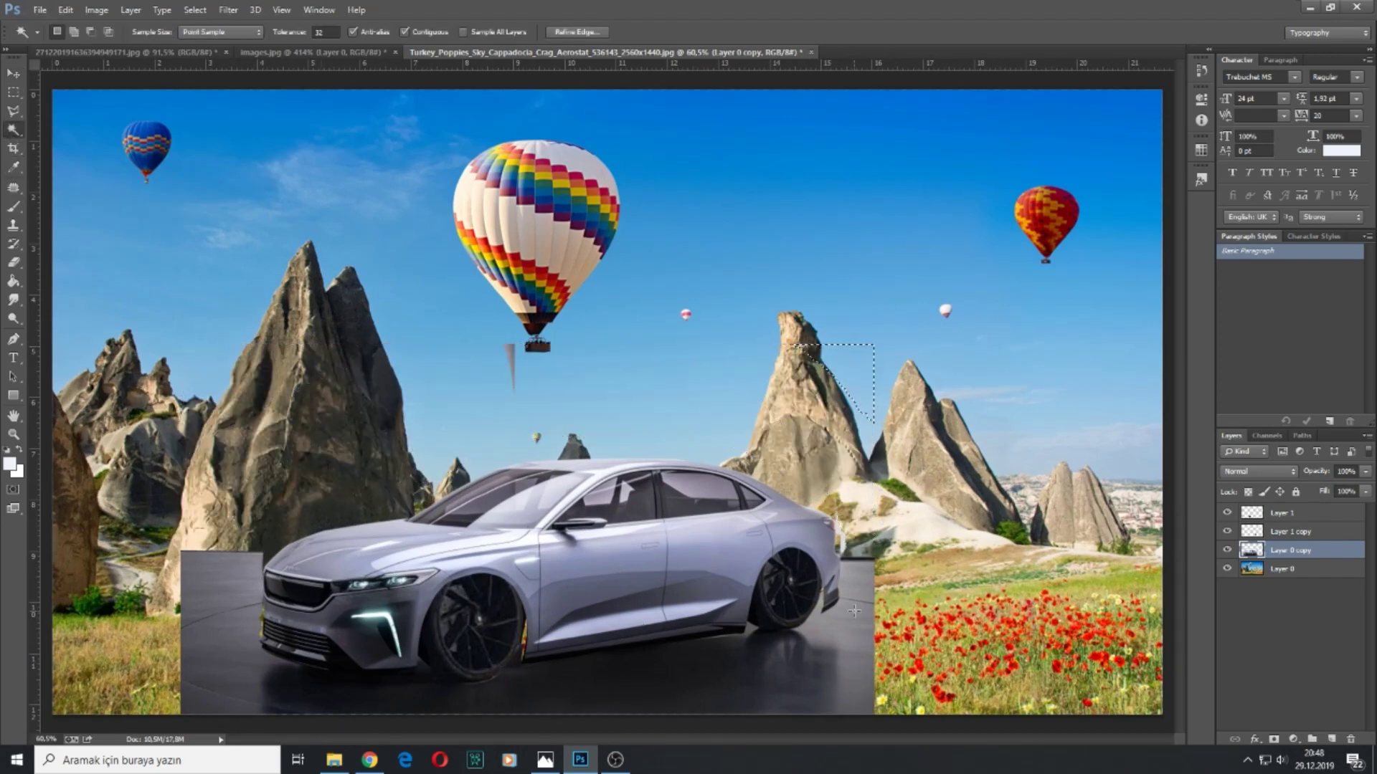
- Delete part of the studio floor beside the rear wheel with a Magic Wand selection, then deselect
click(824, 688)
key(Delete)
click(603, 683)
click(560, 689)
click(542, 691)
key(ctrl+d)
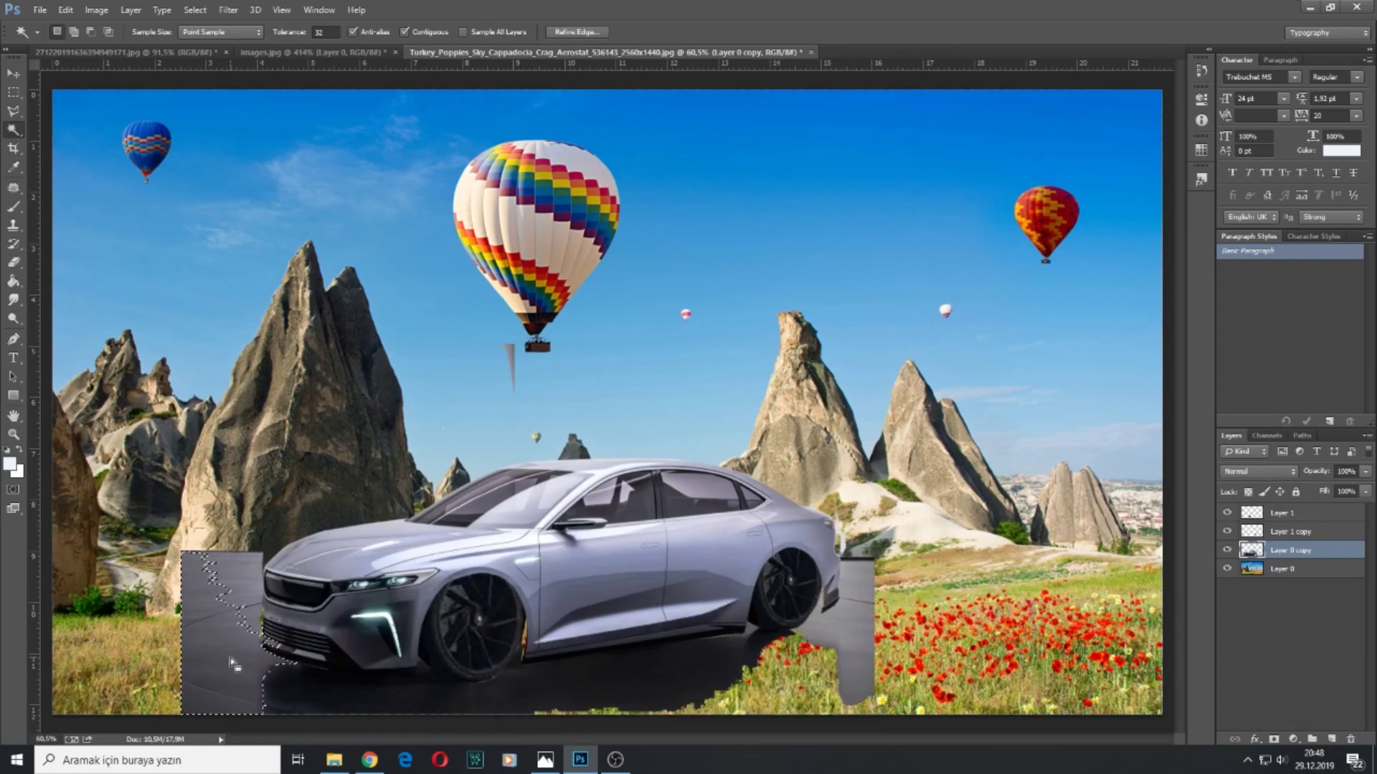
- Outline the leftover grey wall sliver below the large balloon with the Pen tool, delete it and deselect
click(13, 338)
click(374, 325)
click(403, 412)
click(580, 424)
click(681, 368)
click(399, 283)
key(ctrl+Return)
key(Delete)
key(ctrl+d)
- Draw a pen path on Layer 0 copy from the tail light around the rear bumper and wheel and along the sill
scroll(845, 558, up, 5)
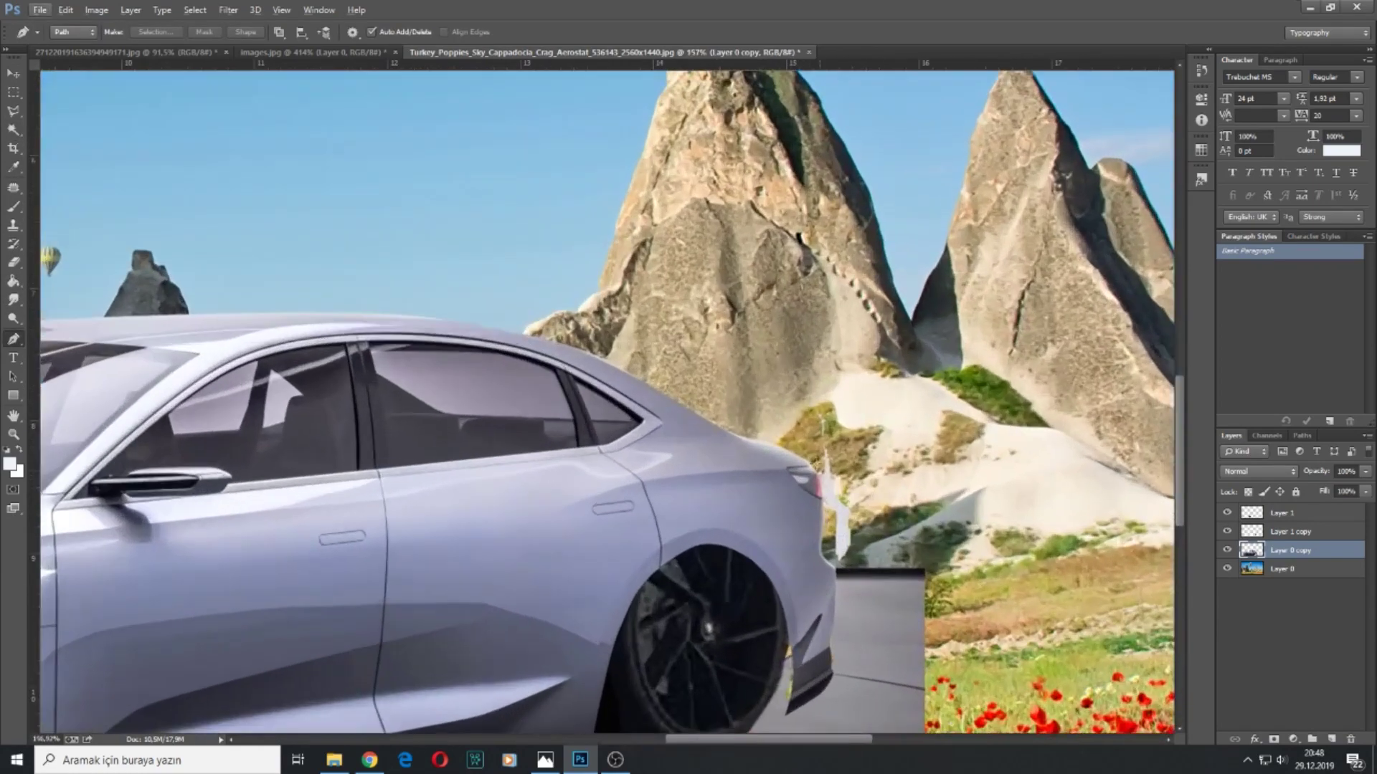
click(822, 488)
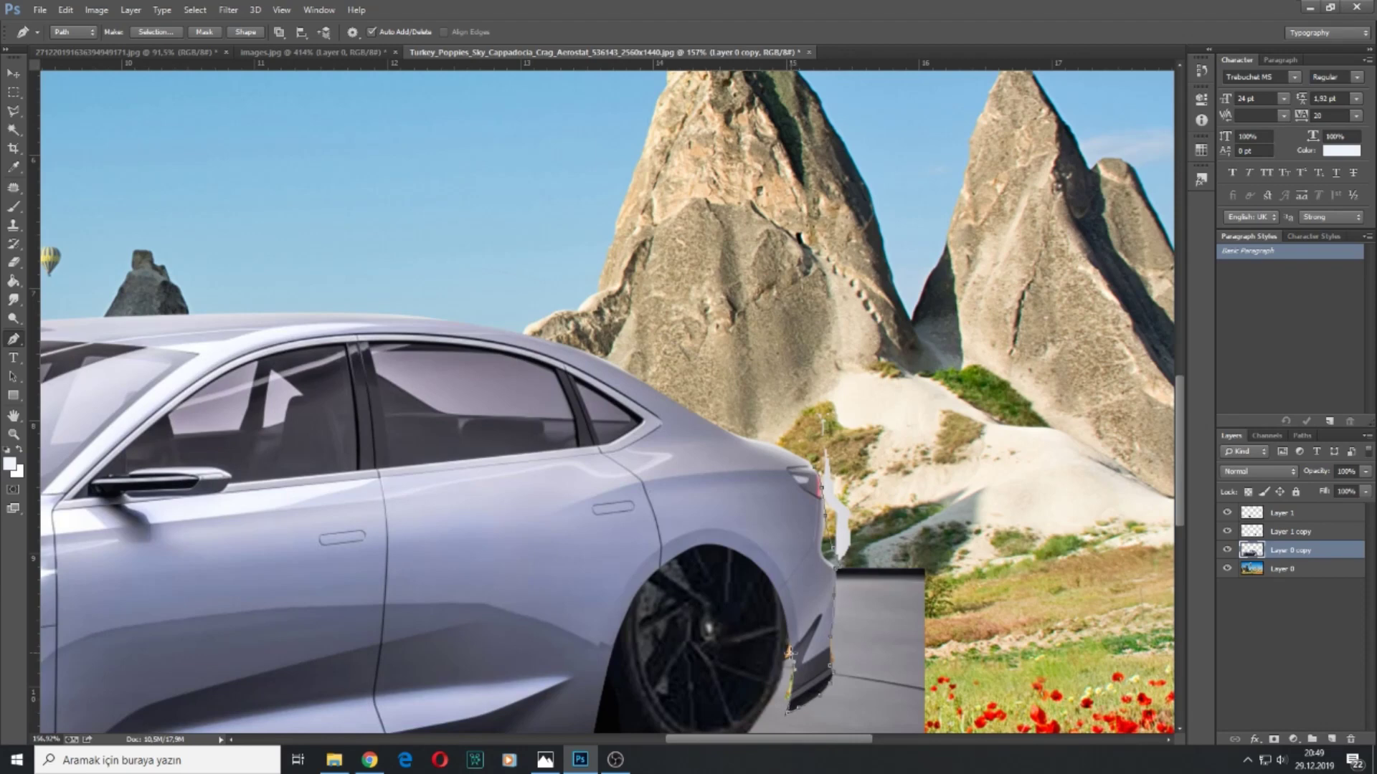
scroll(756, 725, down, 3)
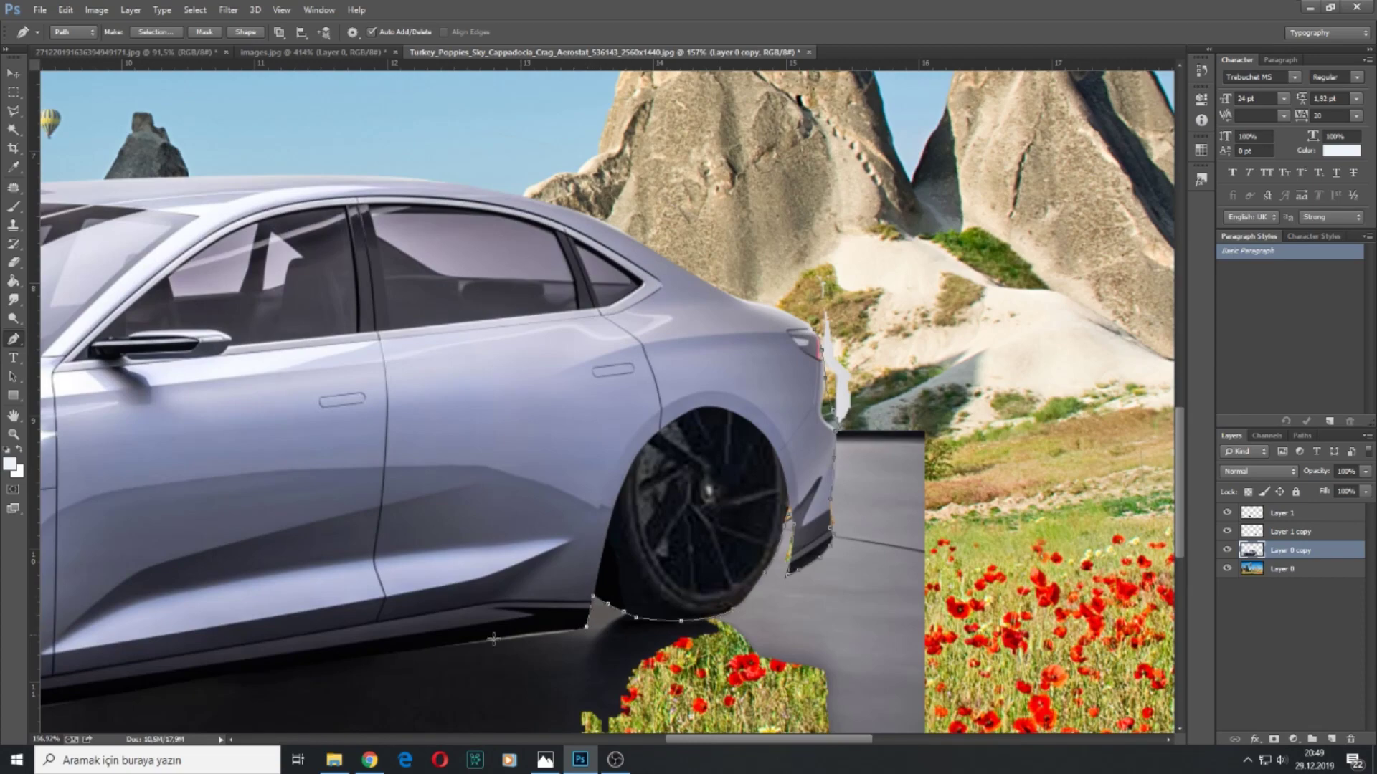
click(368, 656)
scroll(386, 667, left, 14)
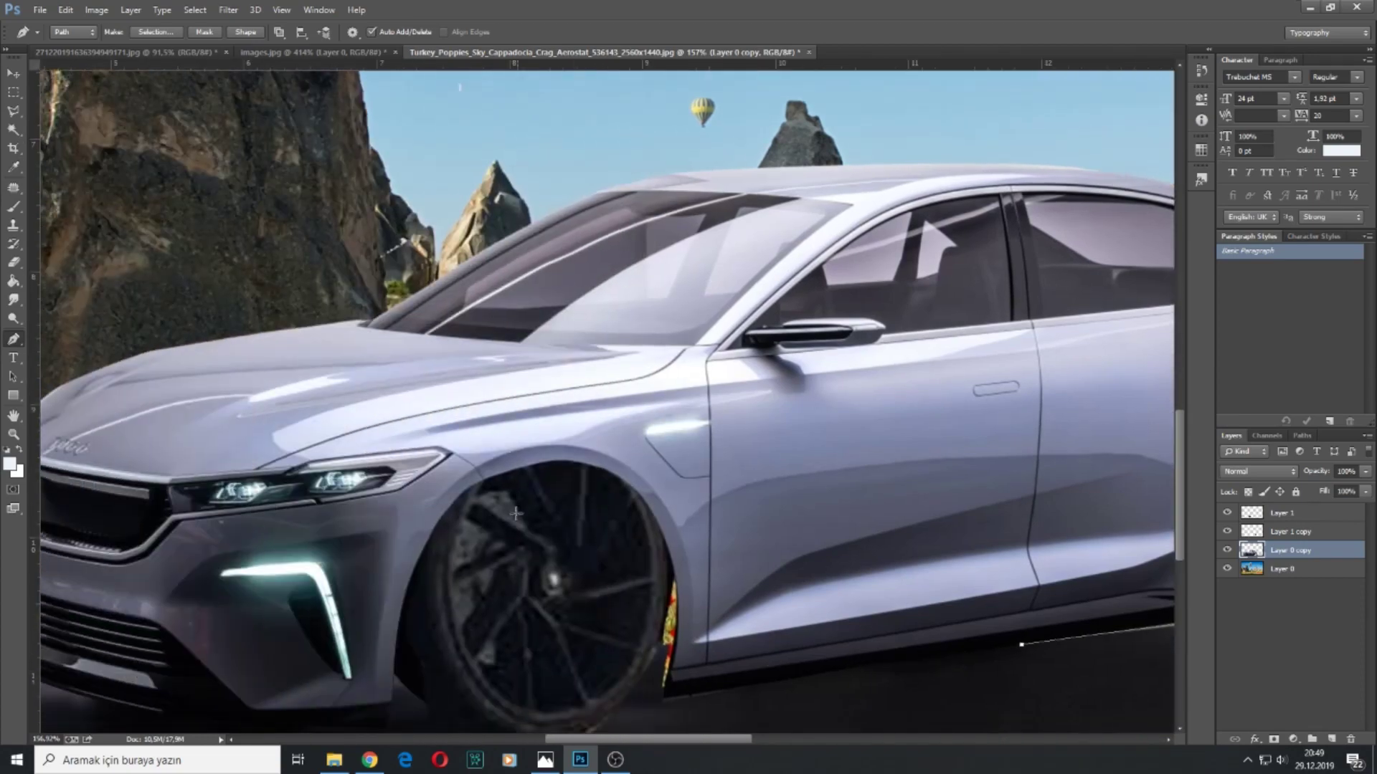
scroll(743, 539, down, 4)
click(670, 530)
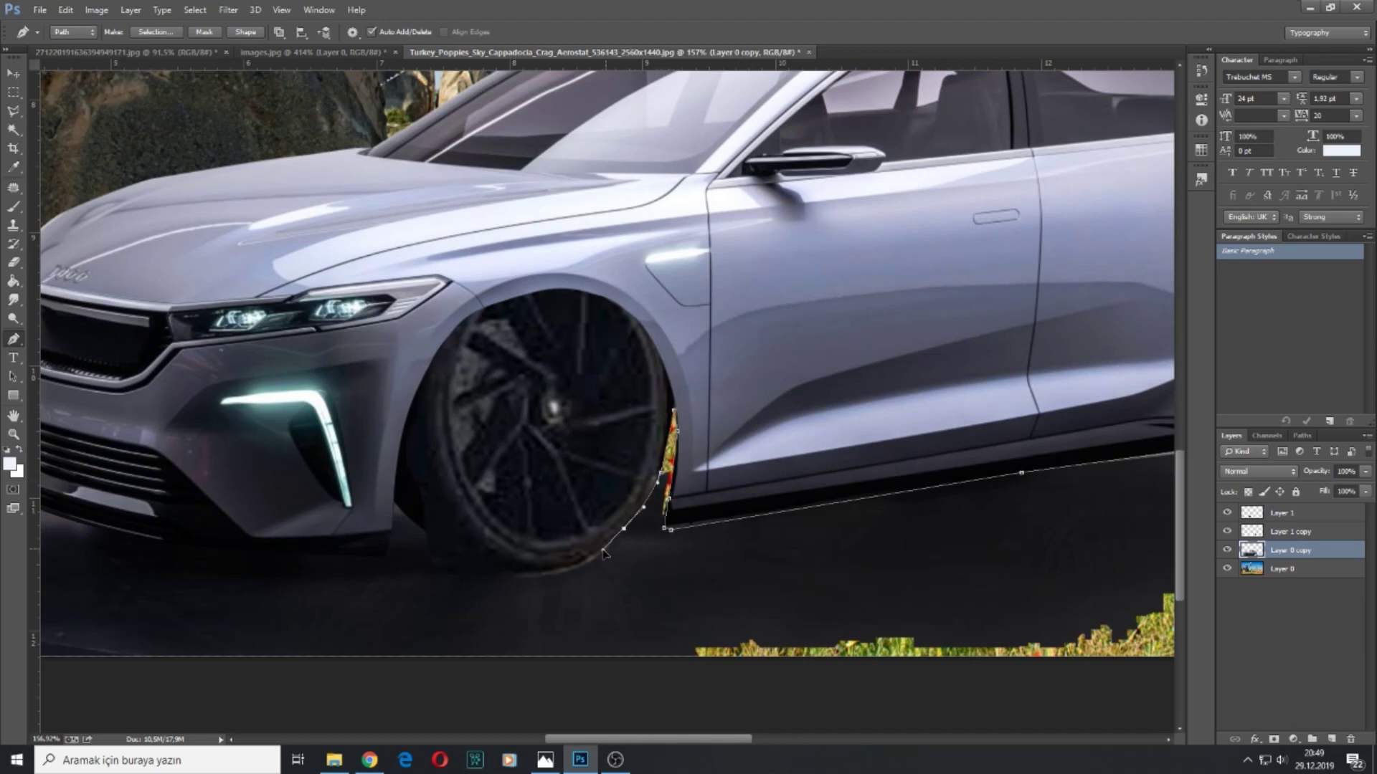
- Continue the pen path around the bottom of the front wheel to the underside of the front bumper
click(559, 570)
click(516, 576)
click(493, 572)
click(476, 566)
click(323, 555)
- Extend the pen path along the lower front bumper and up the car's nose past the upper edge of the studio floor
scroll(349, 593, left, 3)
drag(433, 551, 375, 542)
click(301, 526)
click(267, 510)
click(234, 495)
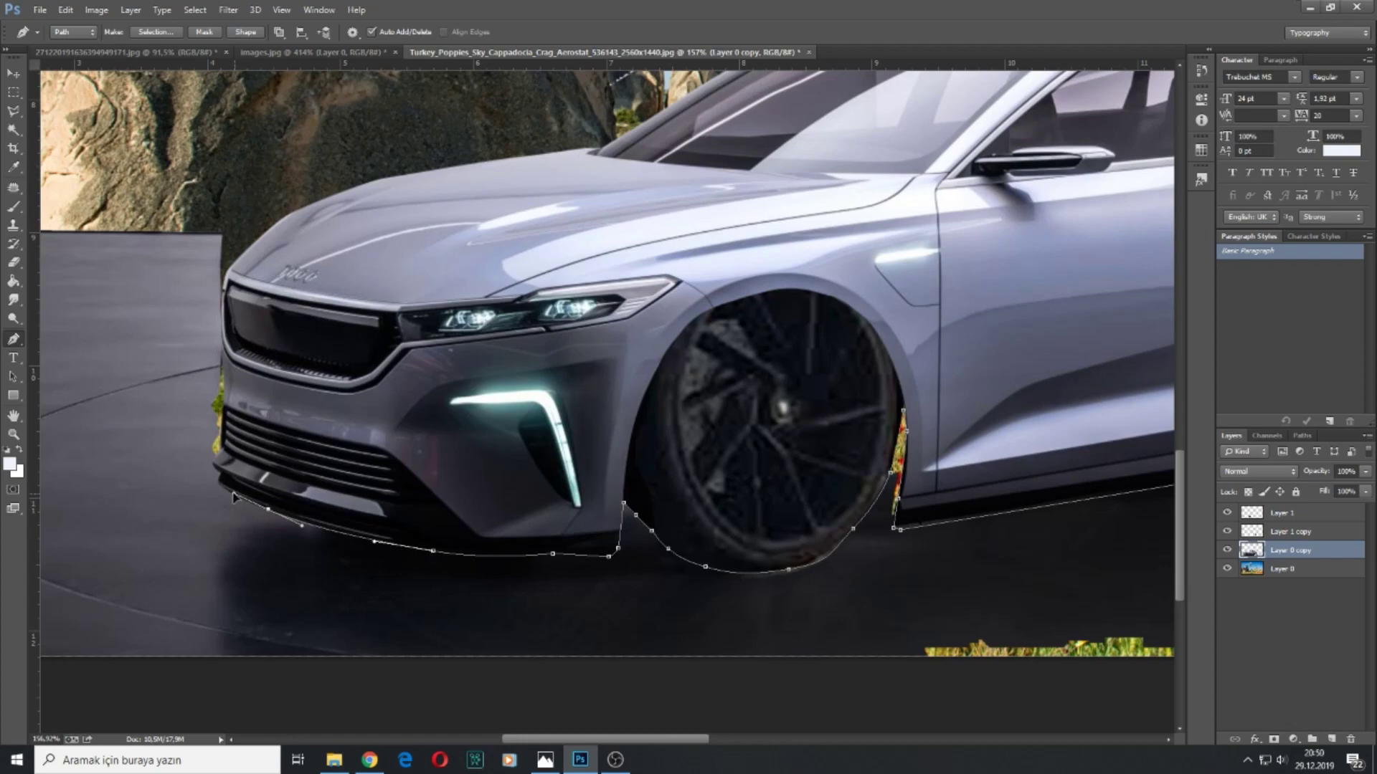
click(219, 482)
scroll(225, 480, left, 2)
scroll(350, 485, up, 1)
scroll(385, 563, up, 10)
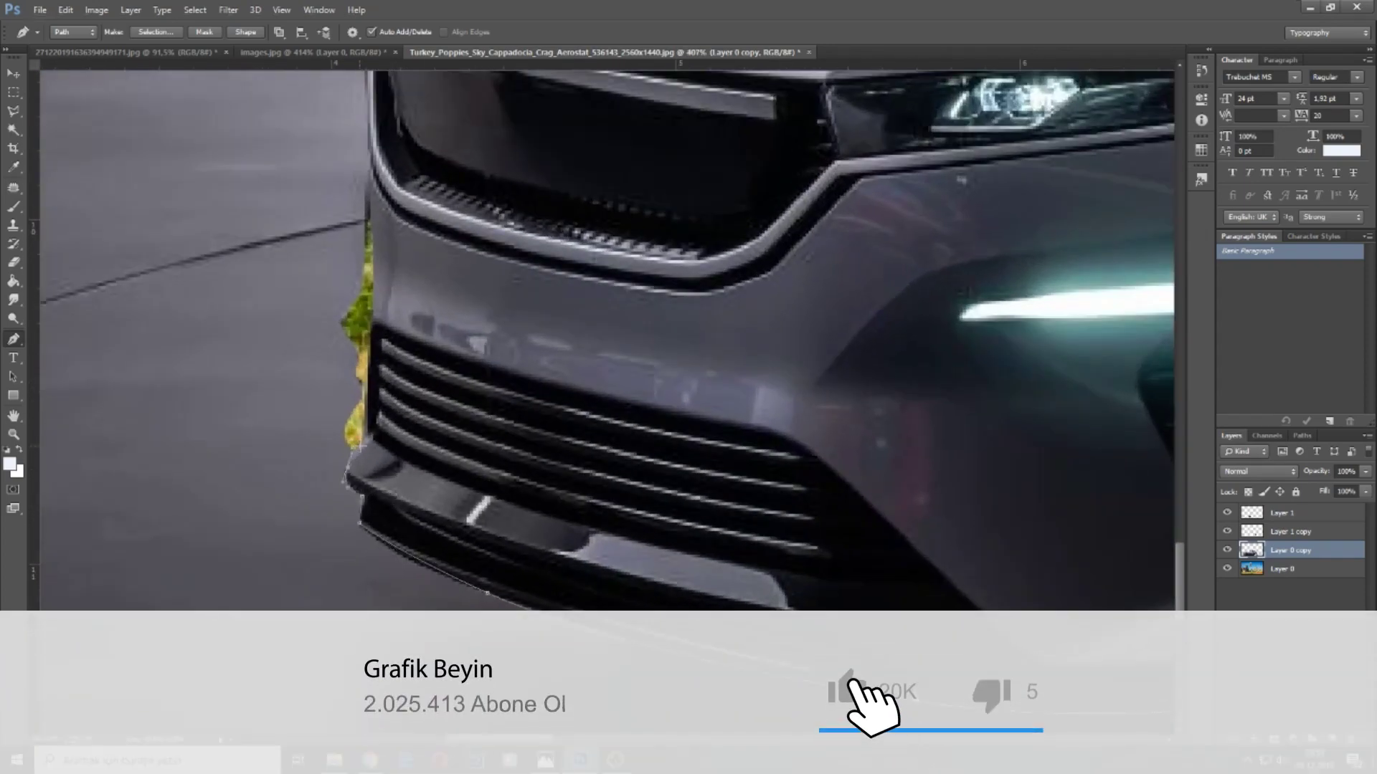
scroll(372, 177, up, 3)
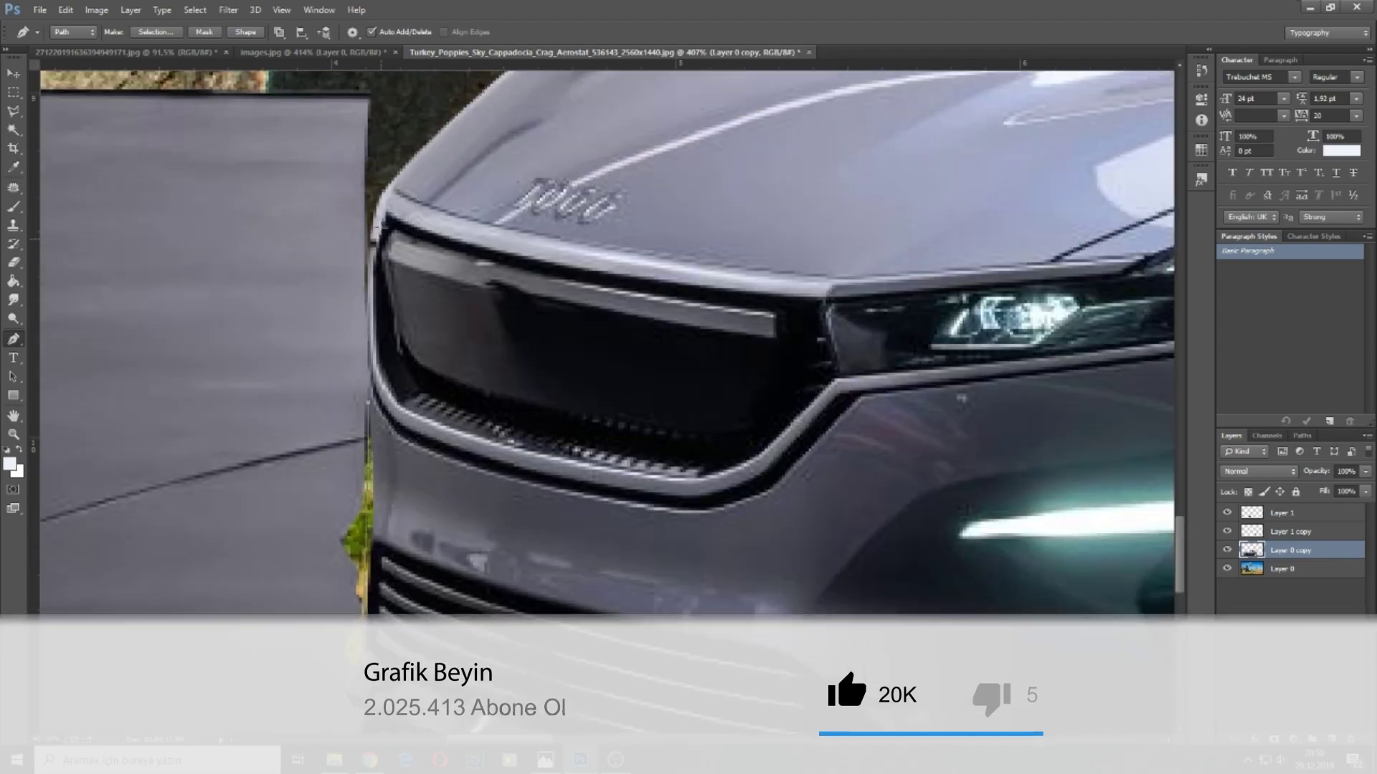
scroll(372, 177, down, 5)
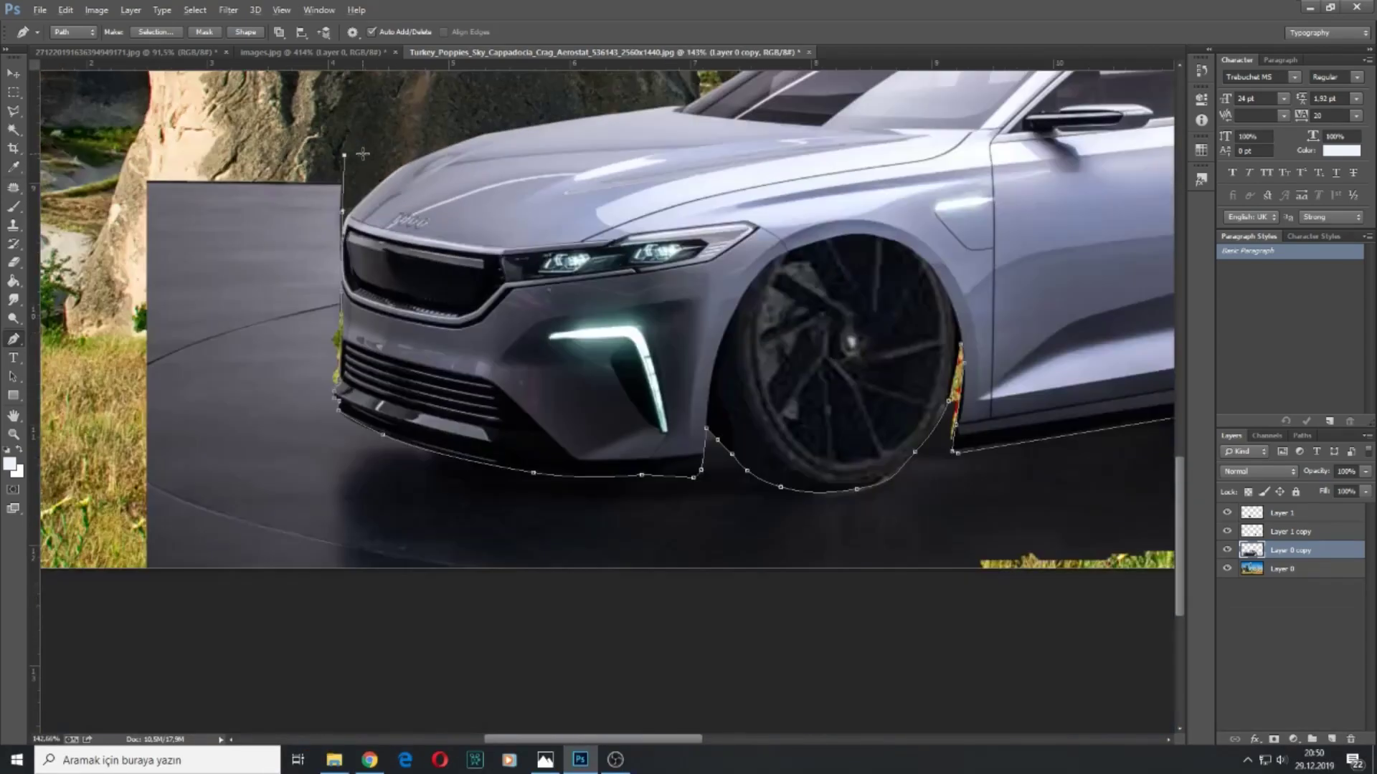
- Close the path around the remaining studio floor, convert it to a selection, delete the floor and deselect
click(92, 160)
click(437, 644)
scroll(452, 644, down, 4)
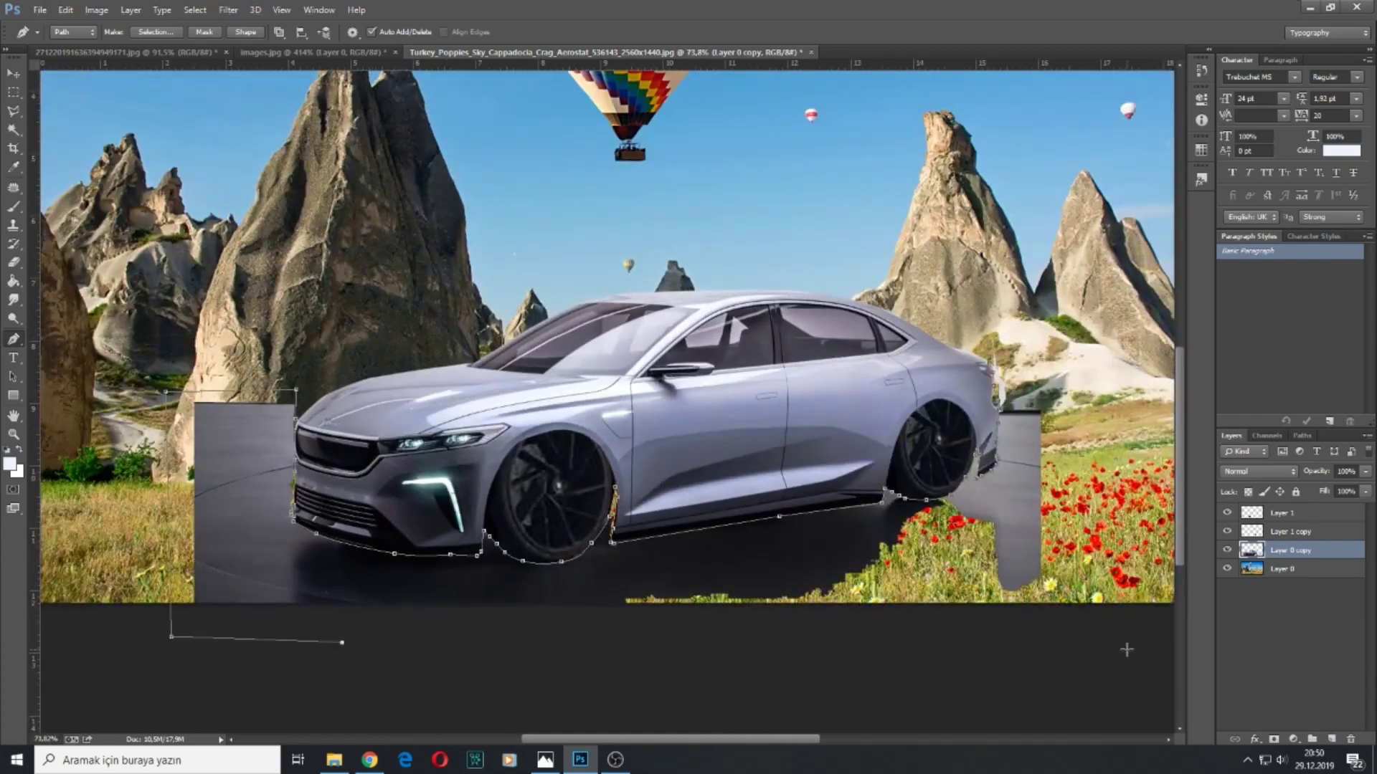
click(1127, 649)
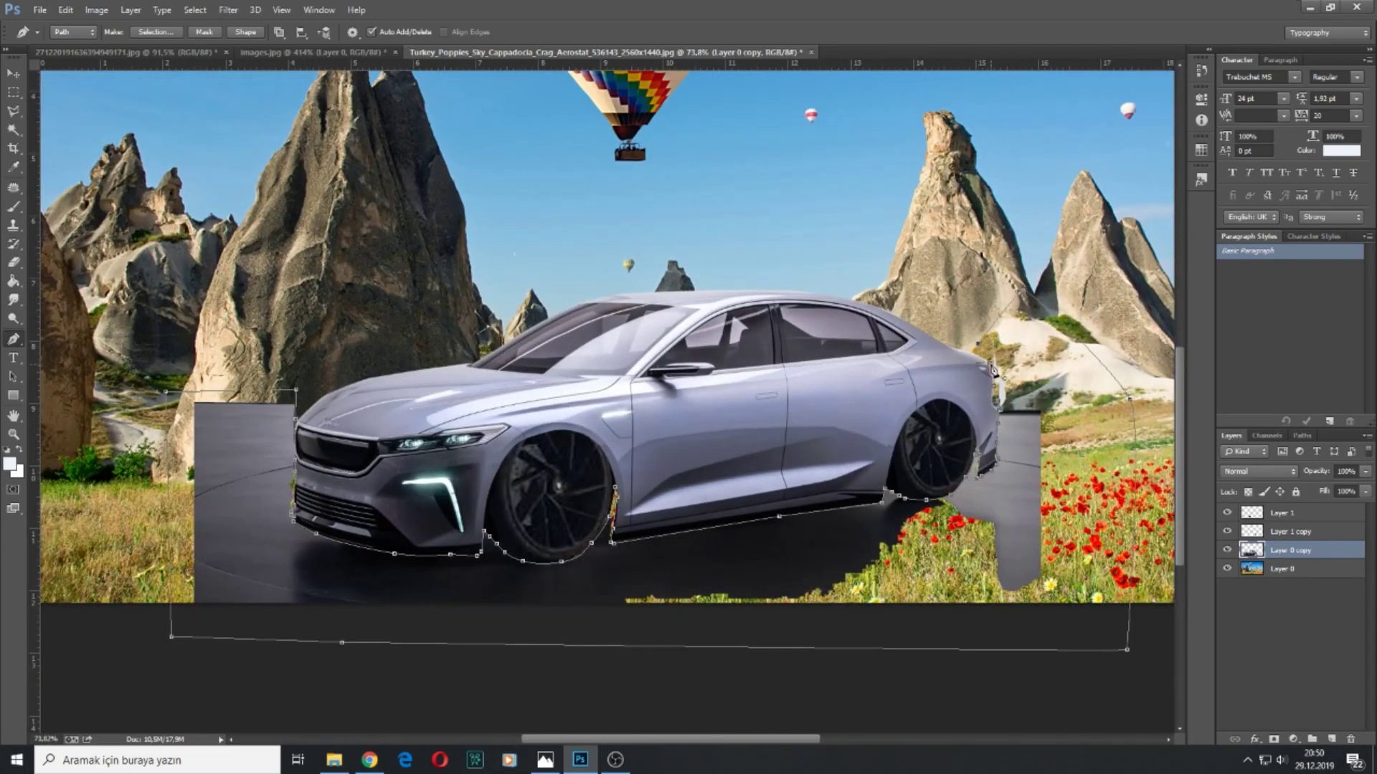
key(ctrl+Return)
key(Delete)
key(ctrl+d)
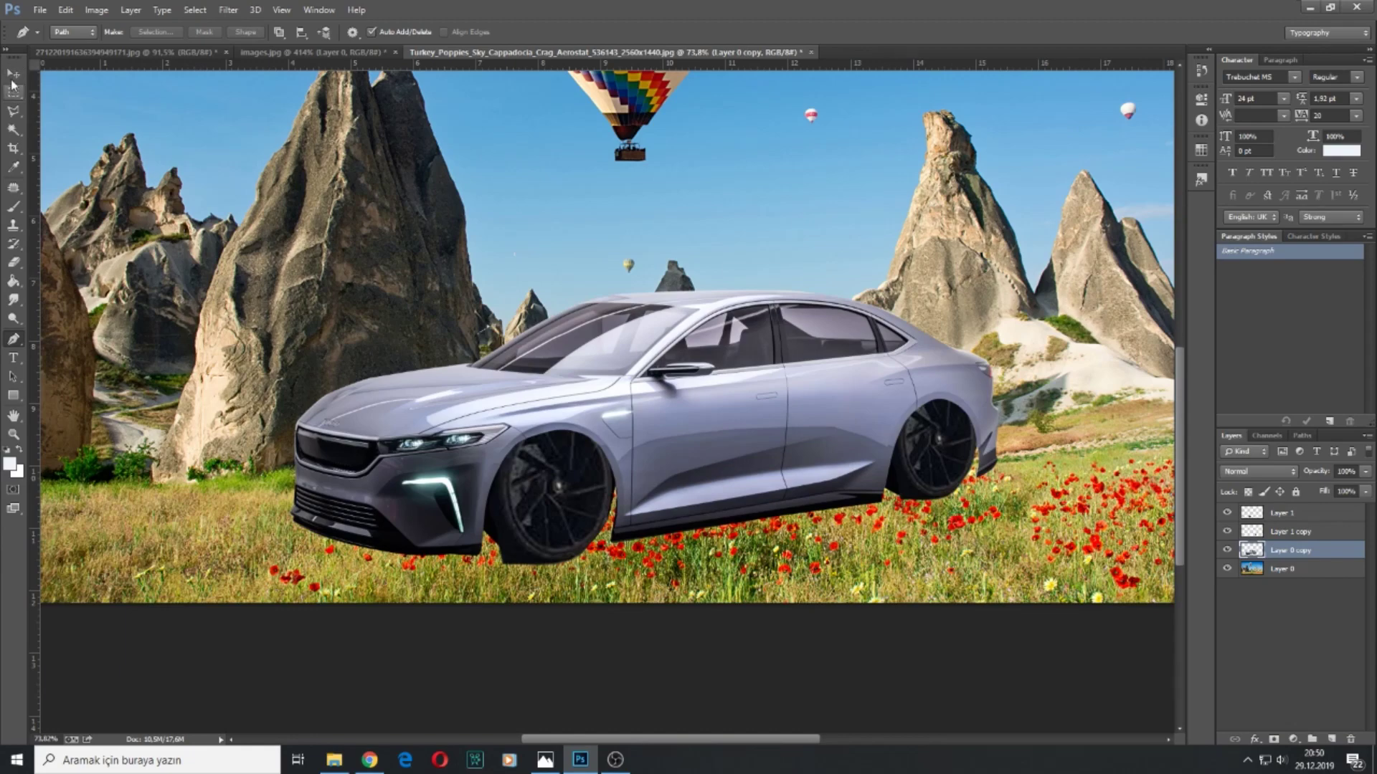
- Merge Layer 1, Layer 1 copy and Layer 0 copy into one car layer and activate the Pen tool
click(13, 72)
scroll(545, 599, up, 4)
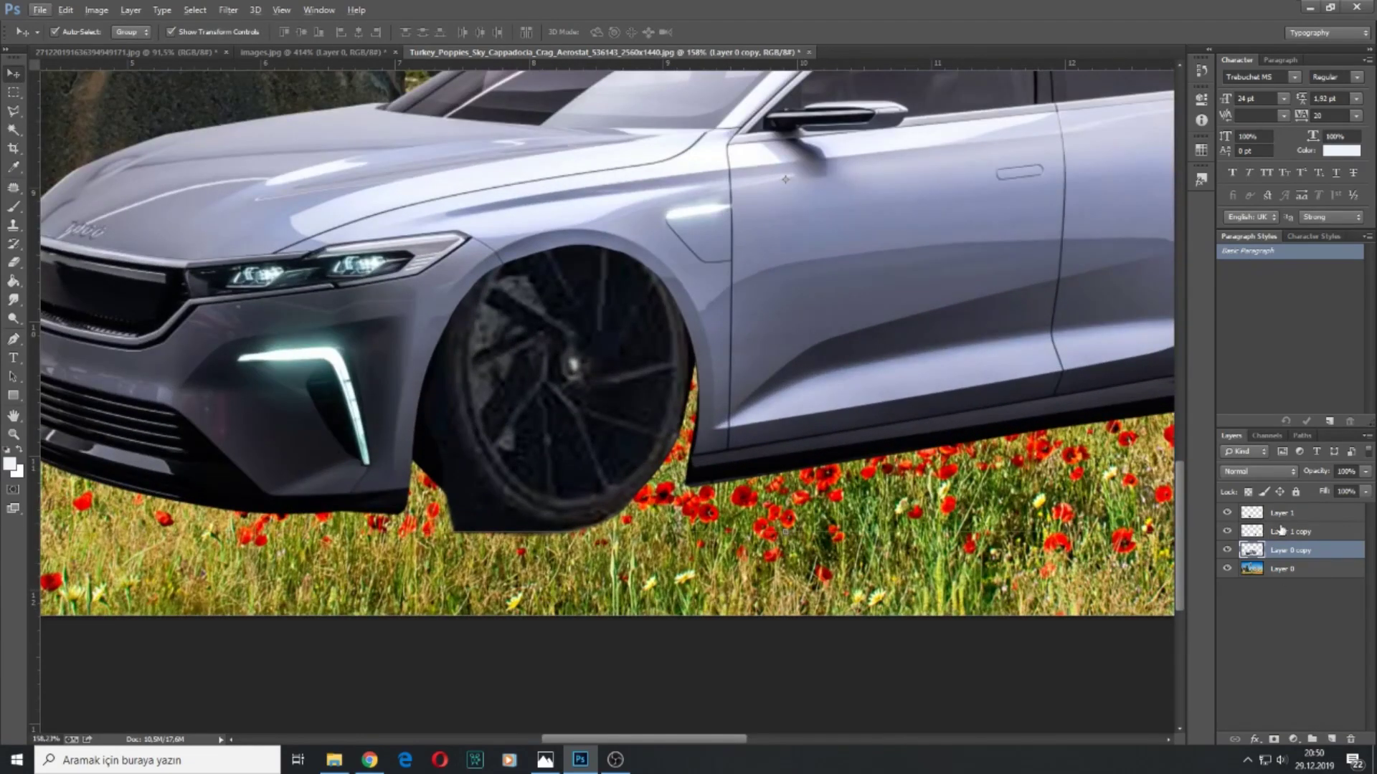
shift+click(1283, 514)
right_click(1285, 515)
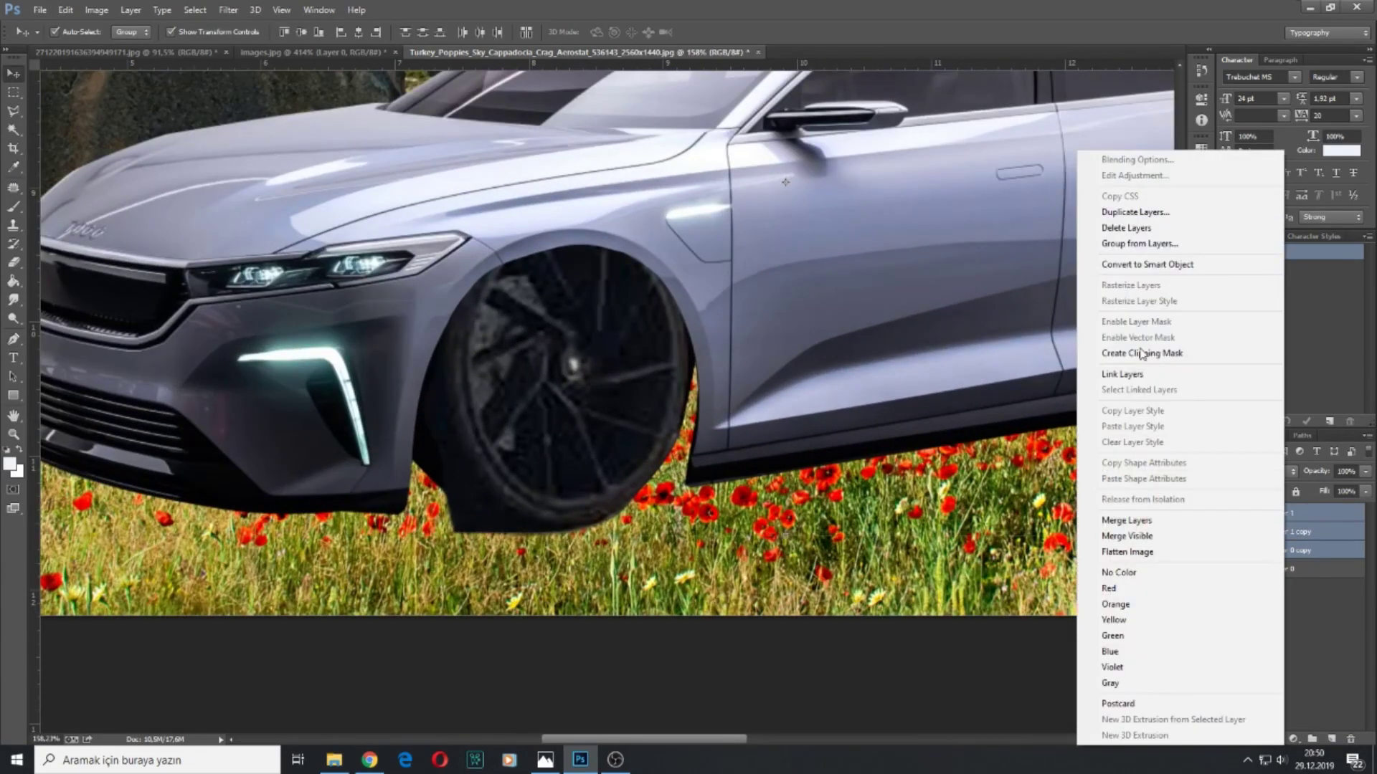
click(1142, 521)
click(13, 338)
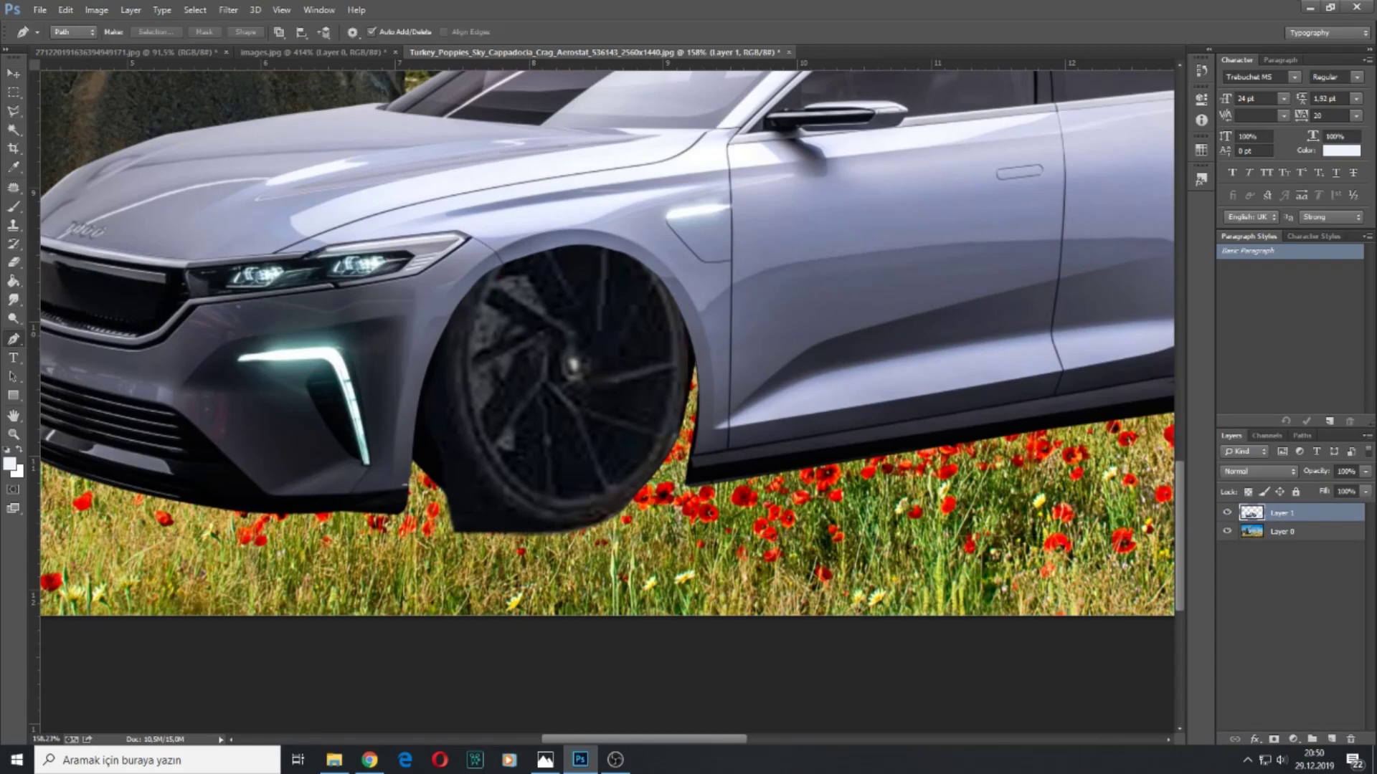
- Outline the leftover floor corners under the front and rear wheels with the Pen tool, convert them to selections, delete them and deselect
click(474, 511)
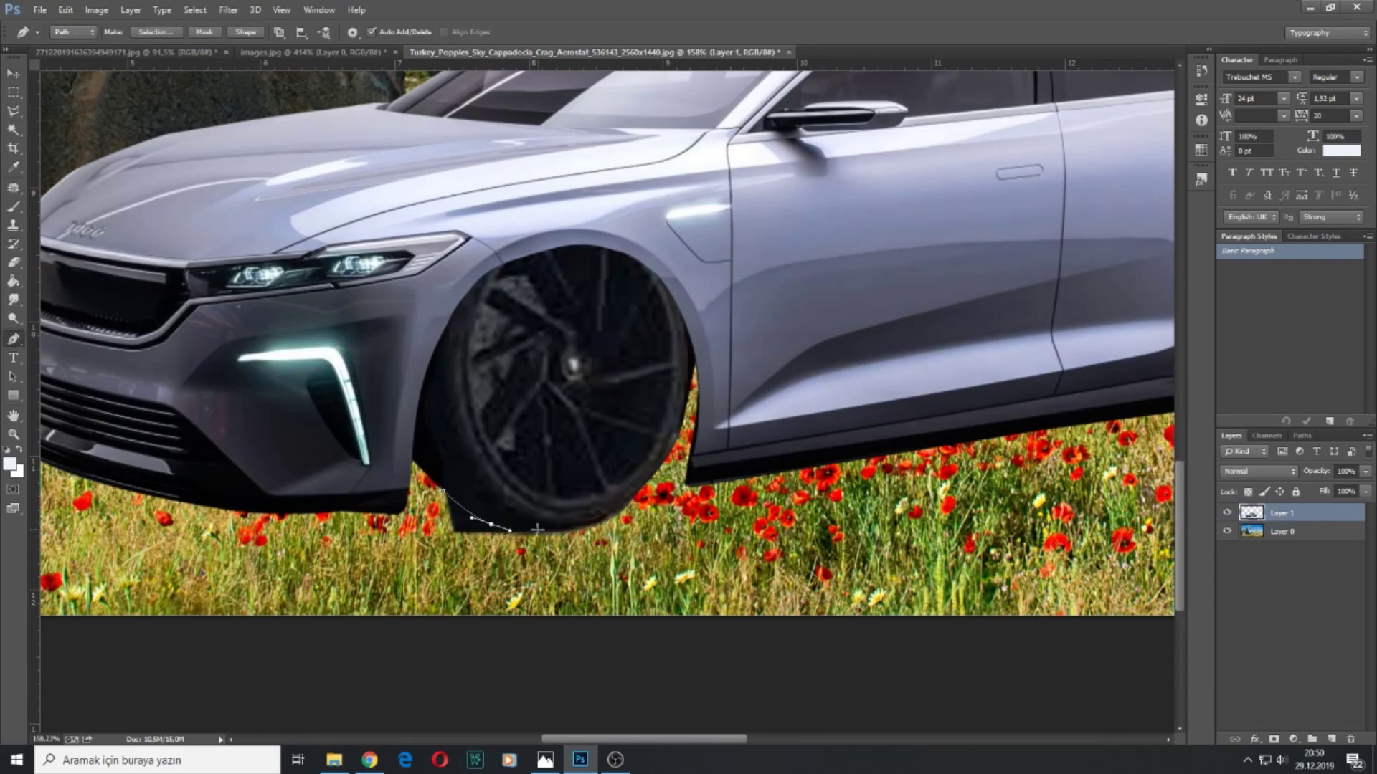
key(ctrl+Return)
scroll(469, 522, down, 3)
scroll(754, 468, up, 5)
click(706, 468)
click(763, 481)
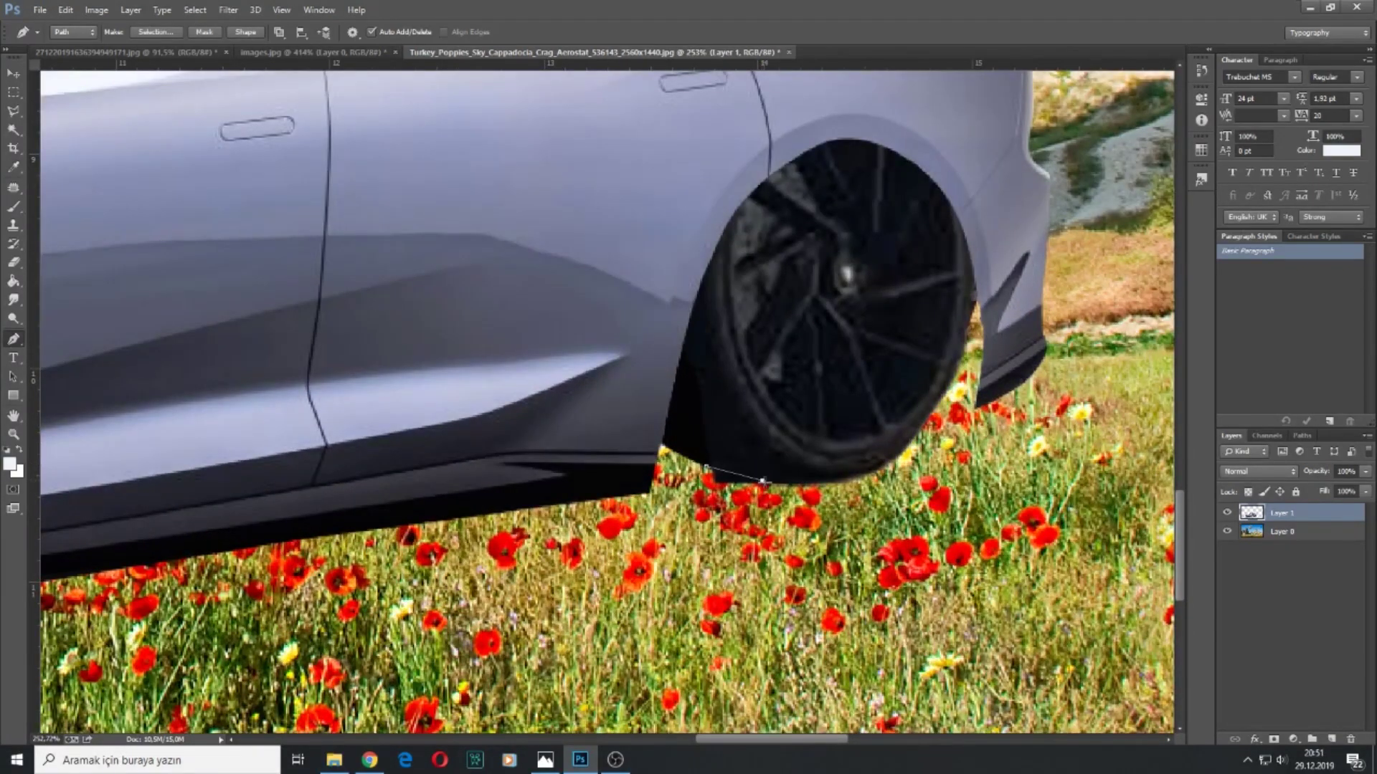
click(706, 469)
key(ctrl+Return)
key(Delete)
key(ctrl+d)
- Scale the car down proportionally and place it among the poppies at the lower edge of the landscape
scroll(676, 514, down, 8)
scroll(674, 513, down, 3)
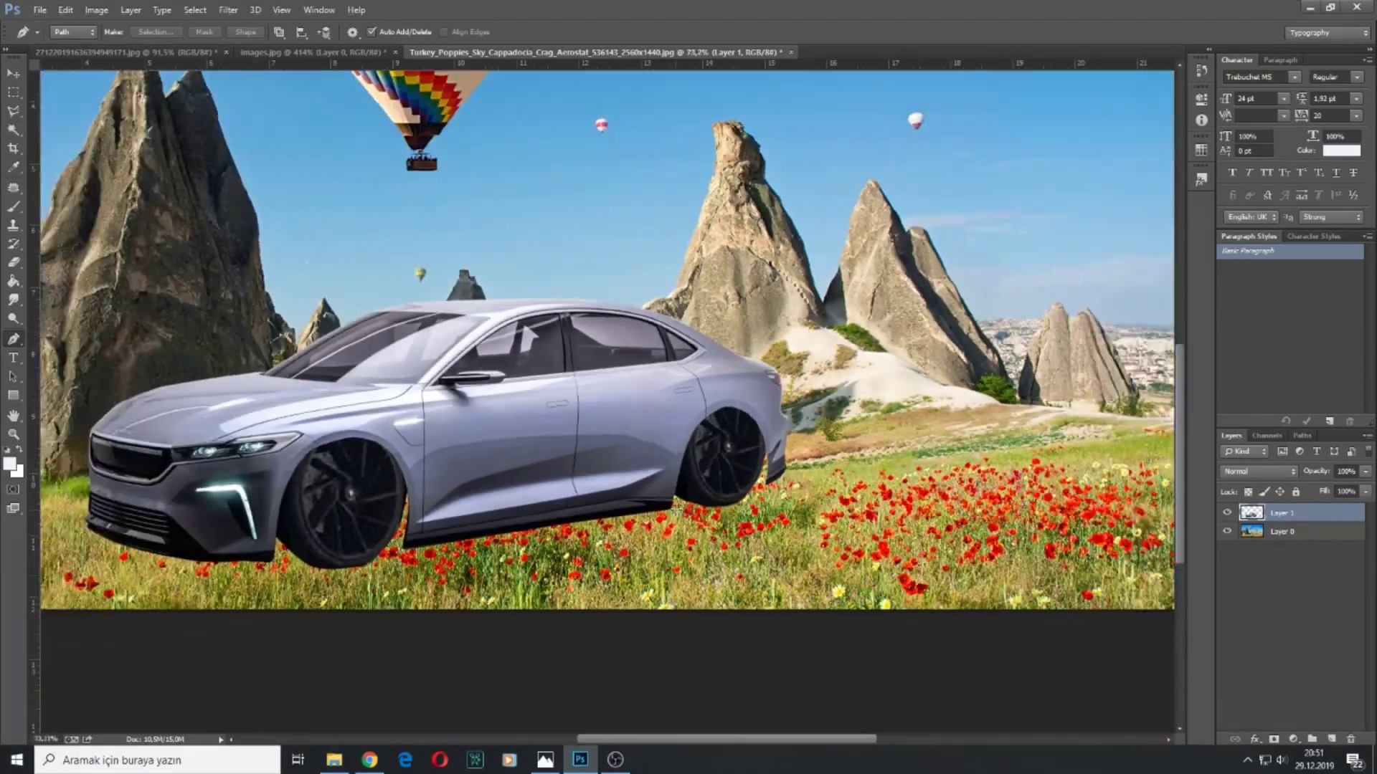
key(v)
drag(487, 438, 570, 476)
drag(881, 302, 726, 459)
drag(597, 561, 666, 555)
key(Return)
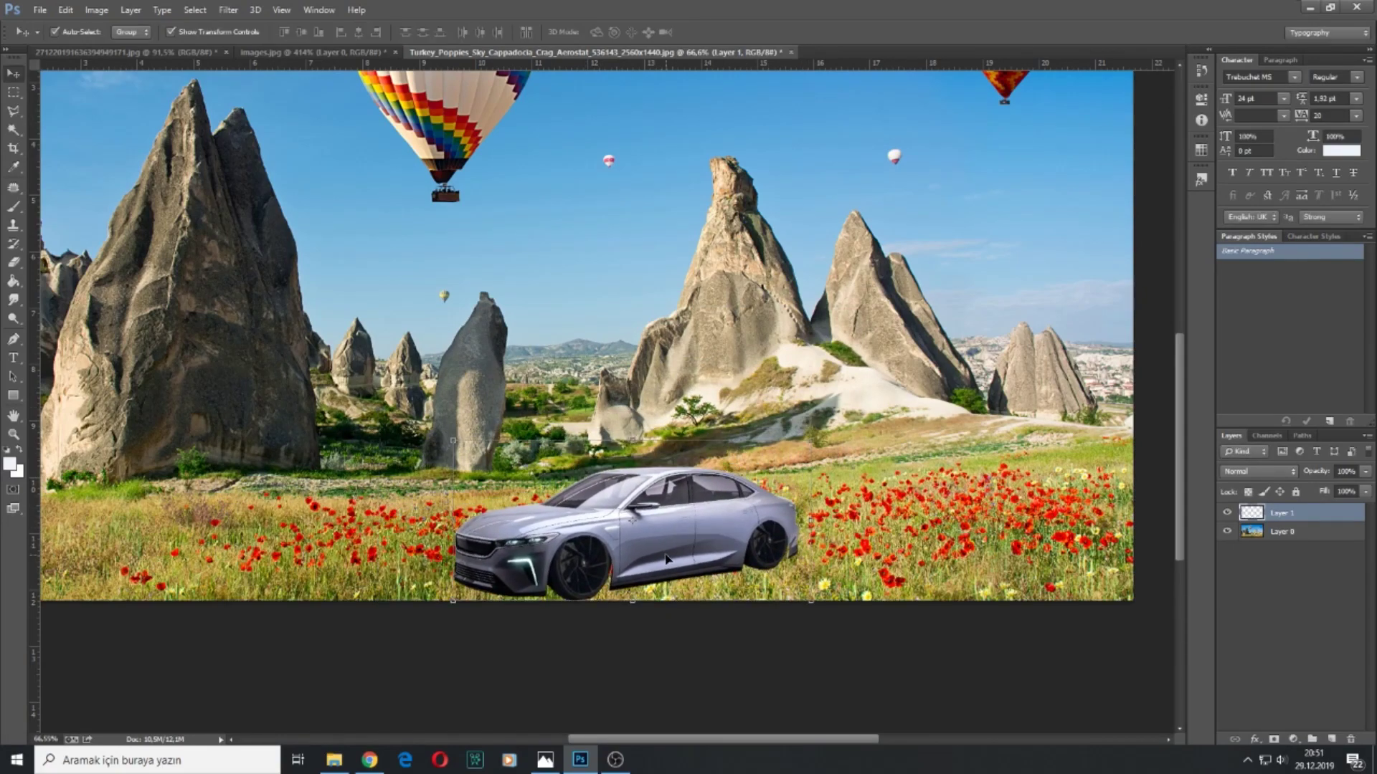
- Activate the Eraser and choose a small soft round brush with 0% hardness
scroll(664, 560, up, 5)
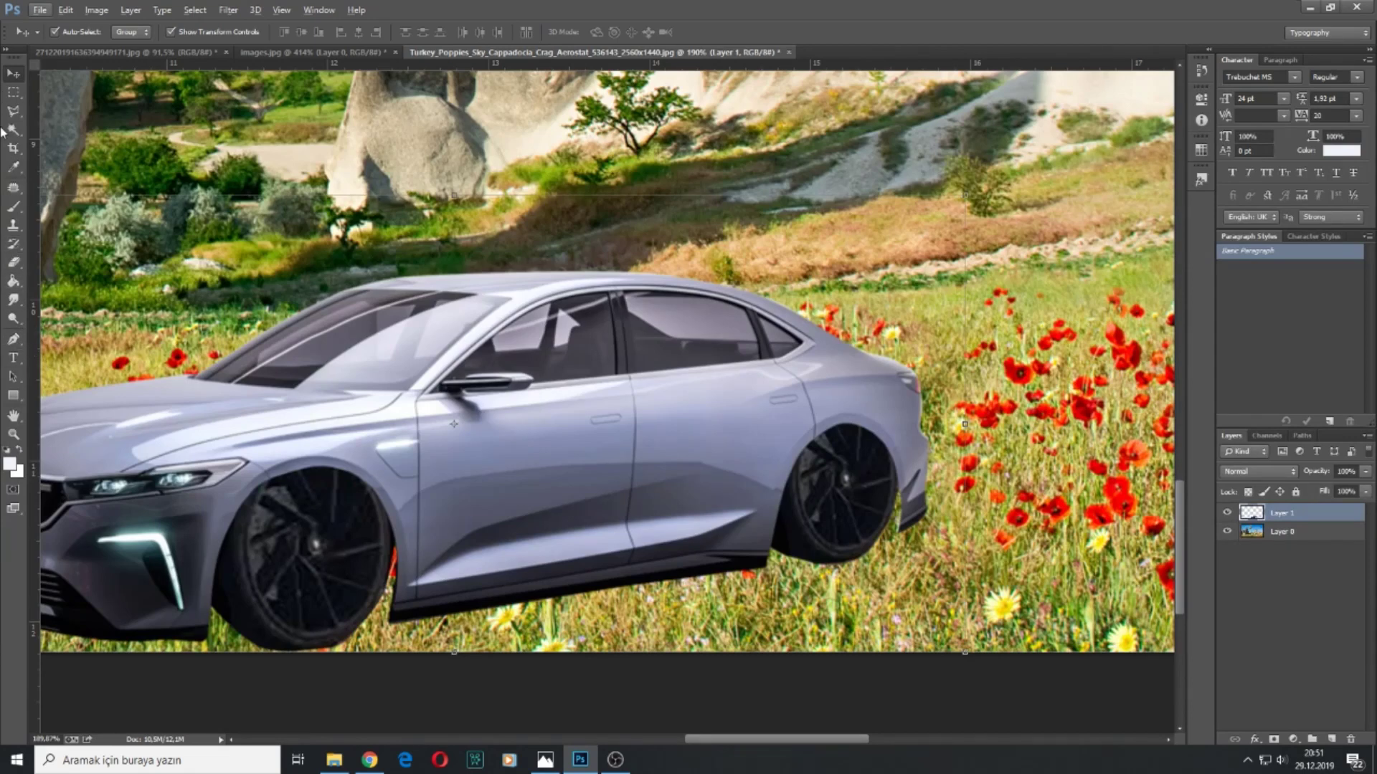
click(14, 262)
right_click(925, 542)
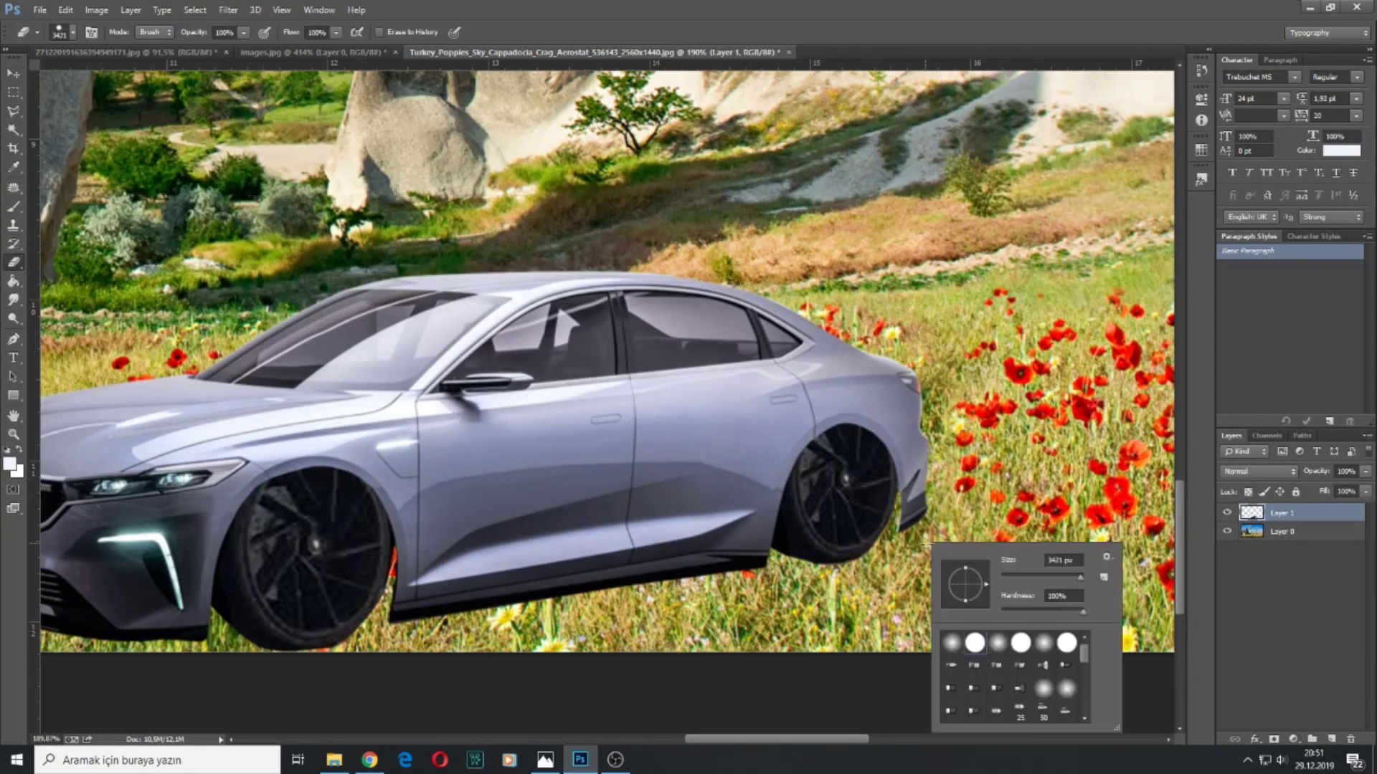
key(Return)
right_click(909, 540)
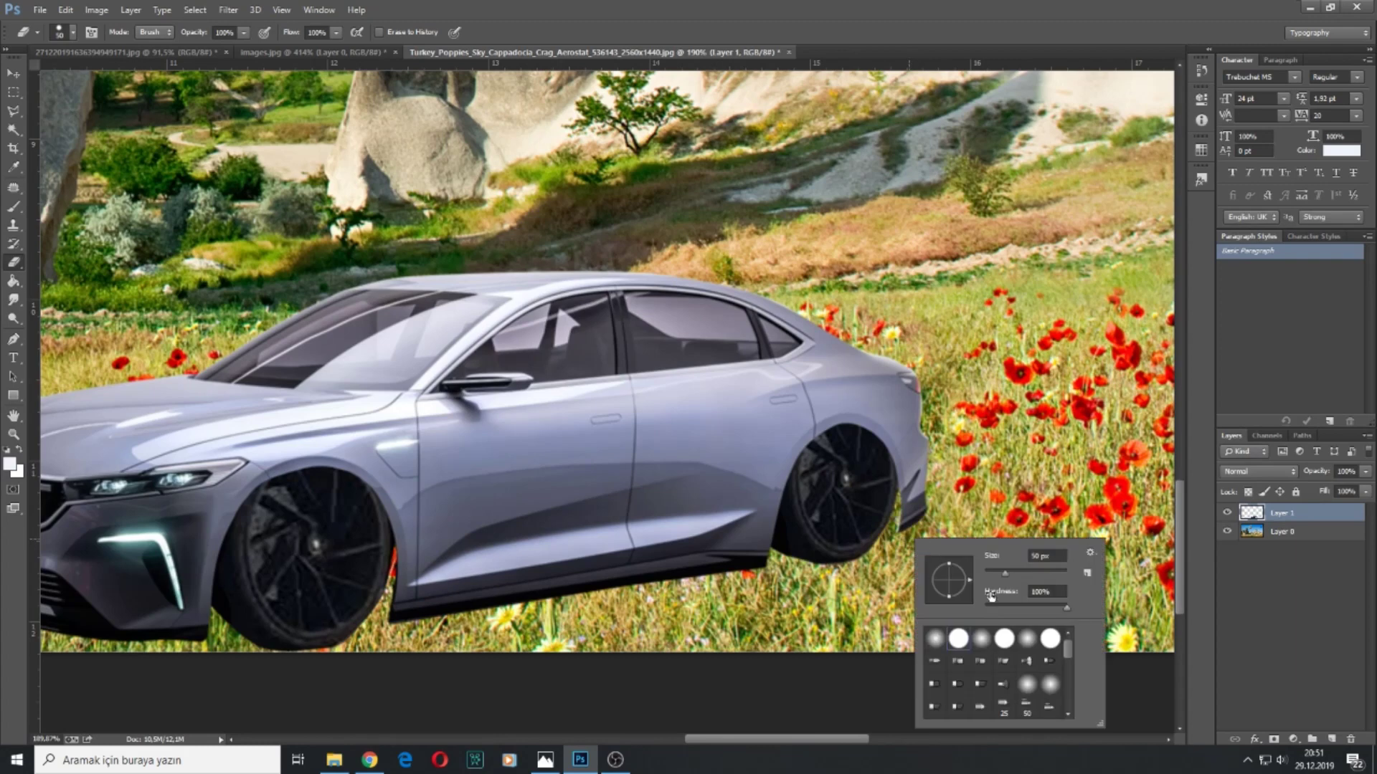
click(953, 636)
key(Return)
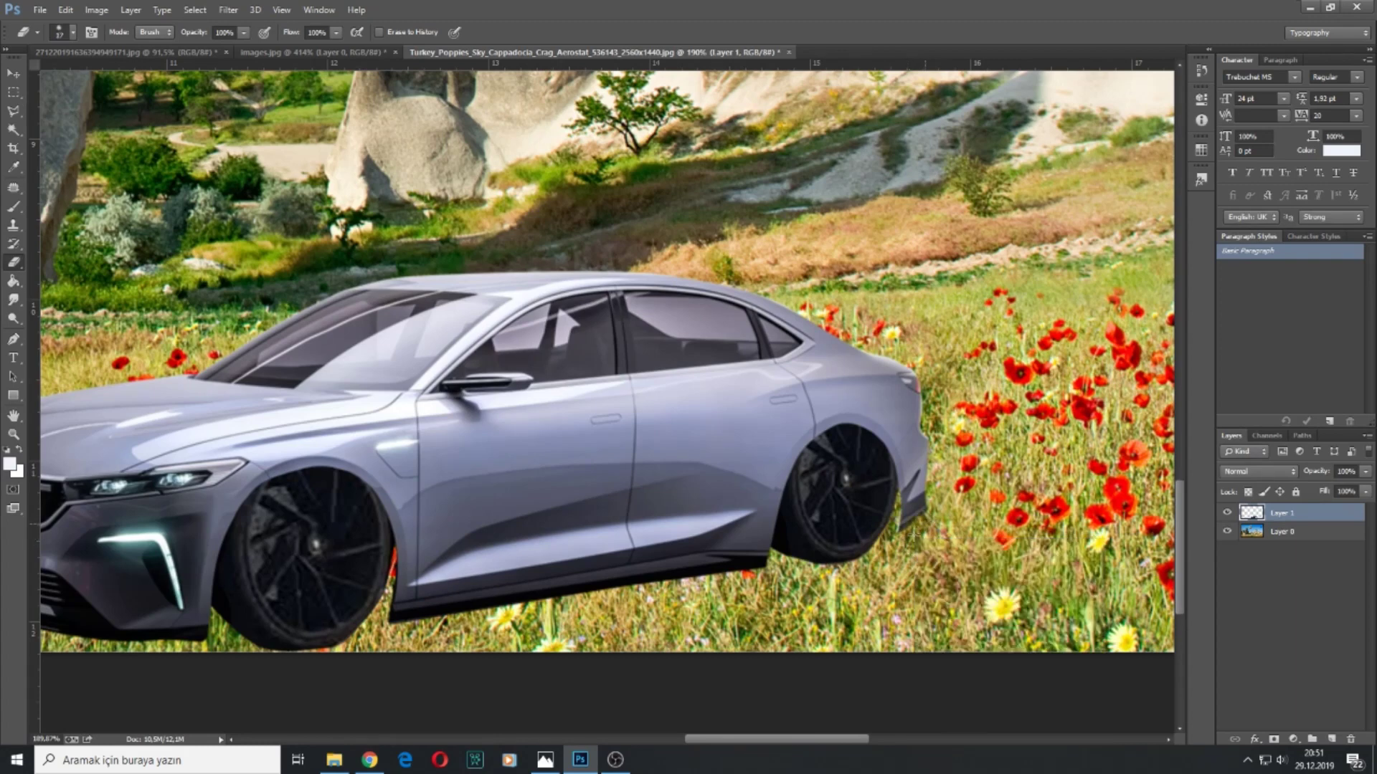
- Switch the Eraser to the 134 px grass-shaped brush tip and reduce its size to 29 px
right_click(920, 526)
scroll(1076, 674, down, 5)
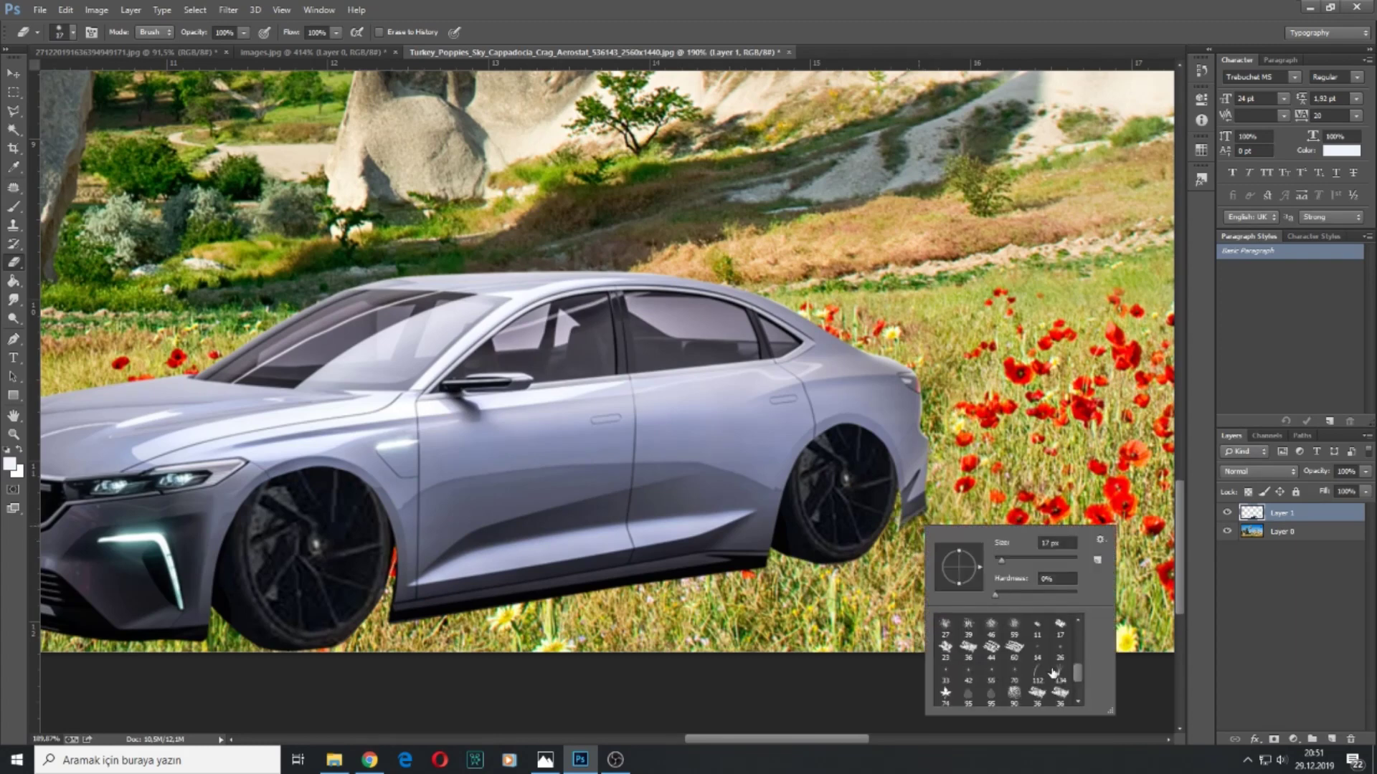
click(1059, 654)
key(Return)
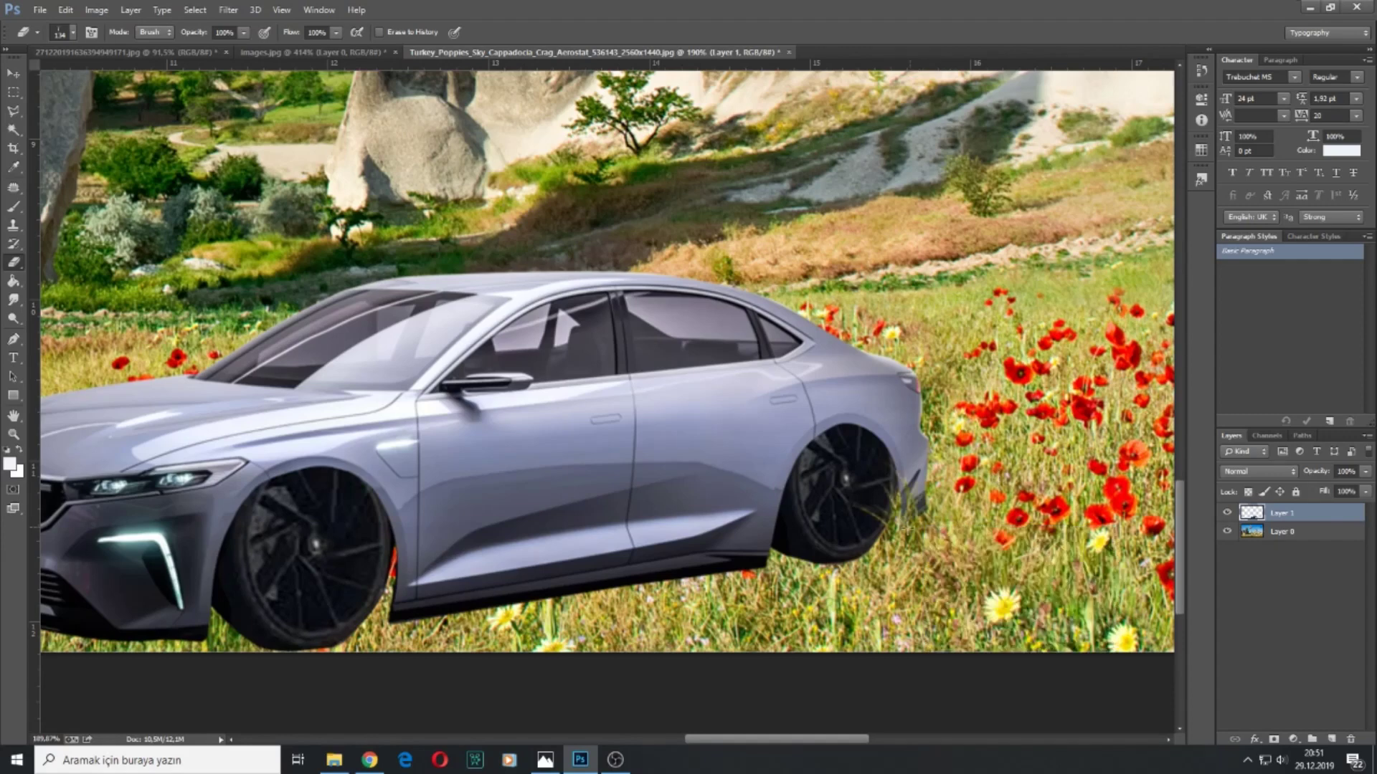
right_click(925, 534)
key(Return)
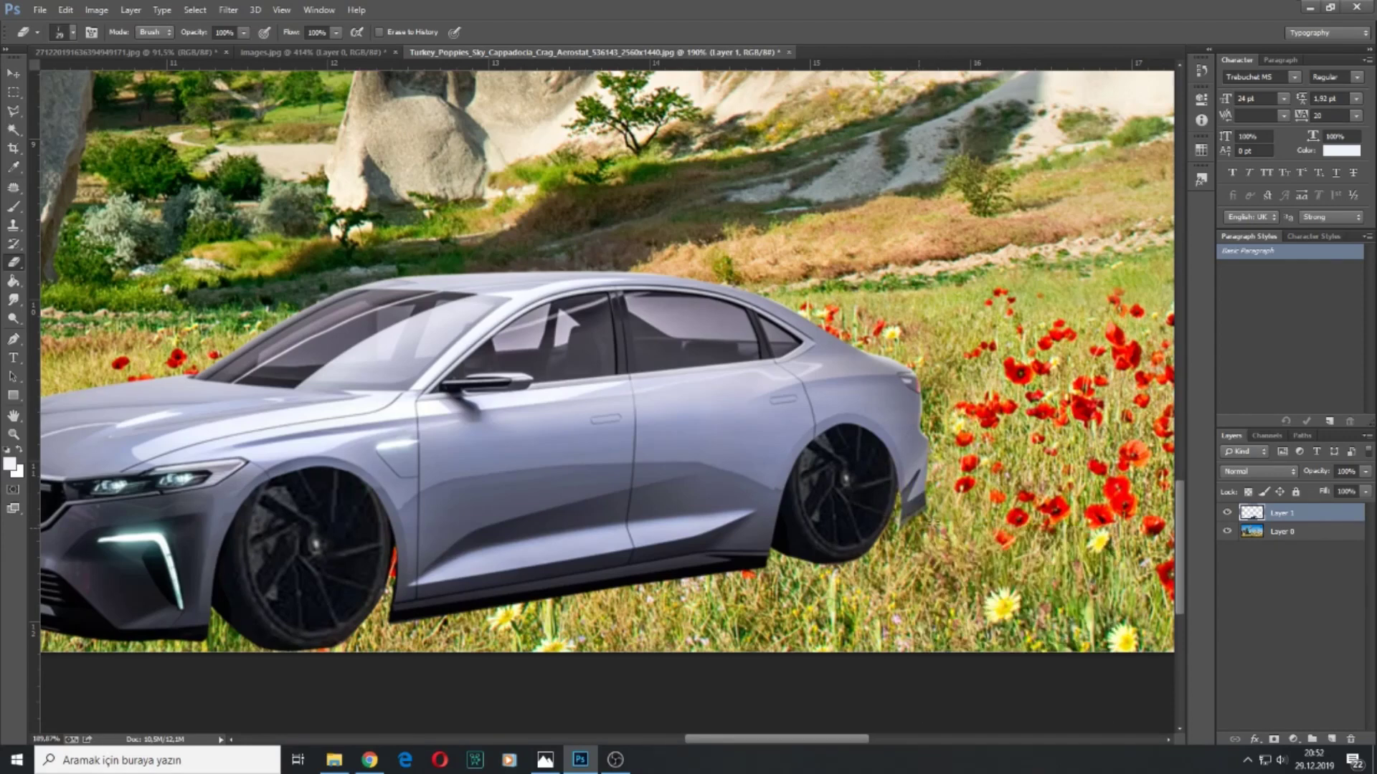
- Erase along the bottom edges of the rear wheel, side sill, front wheel and front bumper to blend the car into the grass
drag(897, 551, 853, 554)
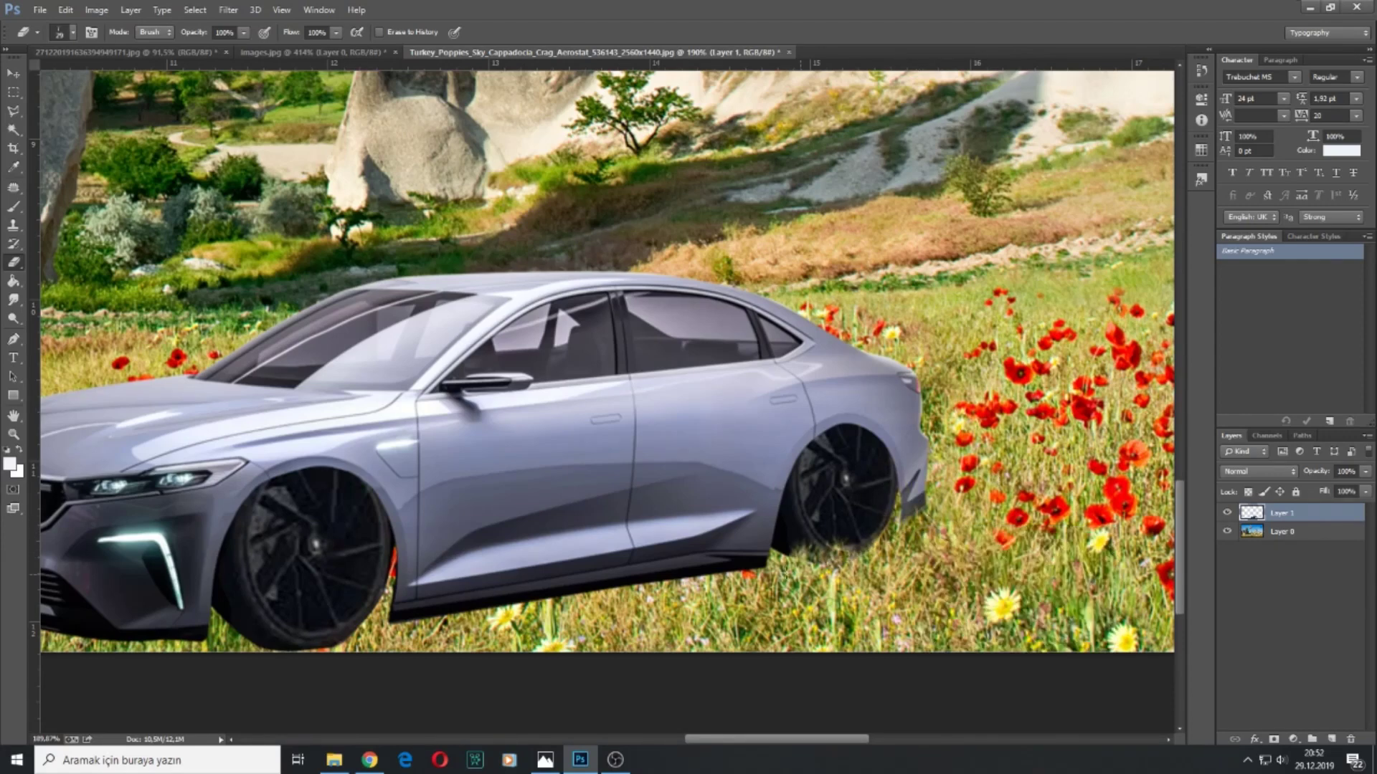
mouse_move(702, 573)
mouse_down()
mouse_move(738, 567)
mouse_move(608, 589)
mouse_up()
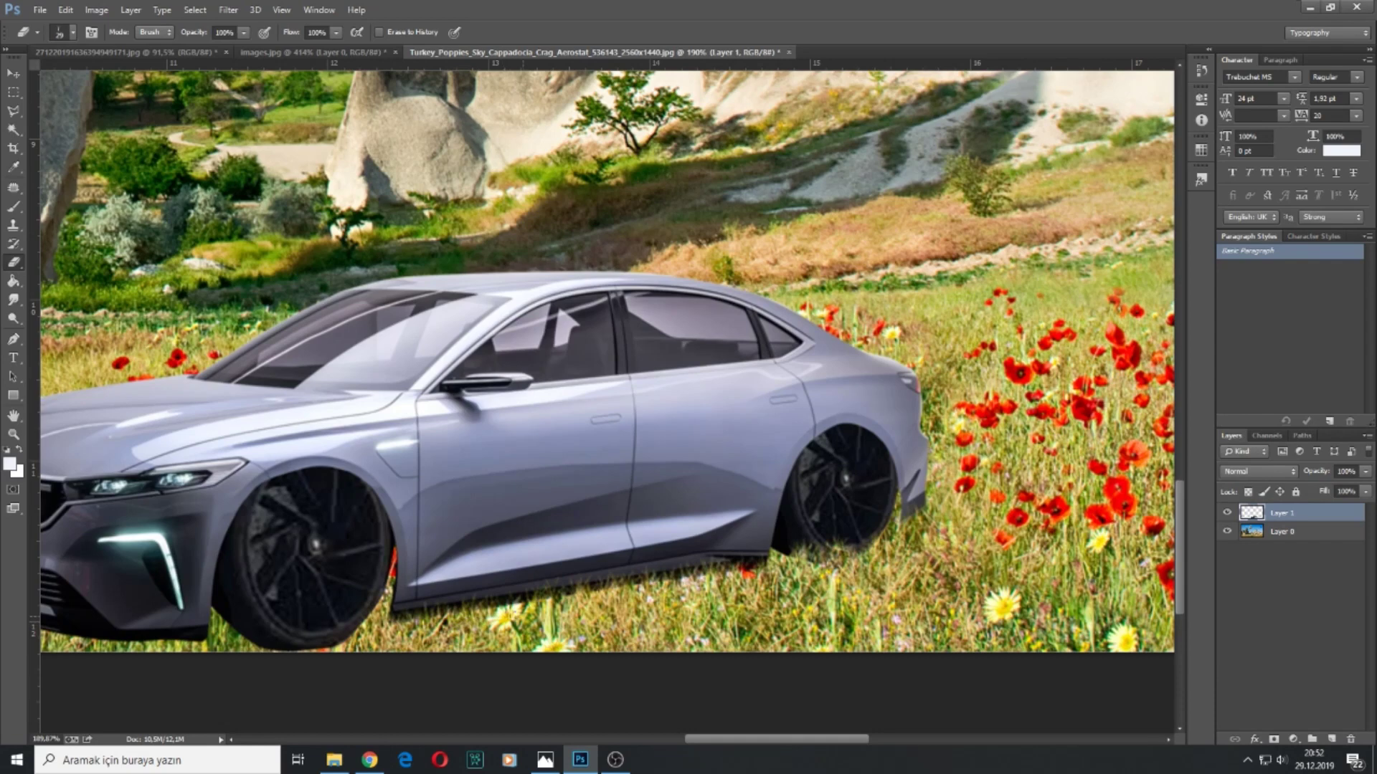
scroll(425, 617, down, 3)
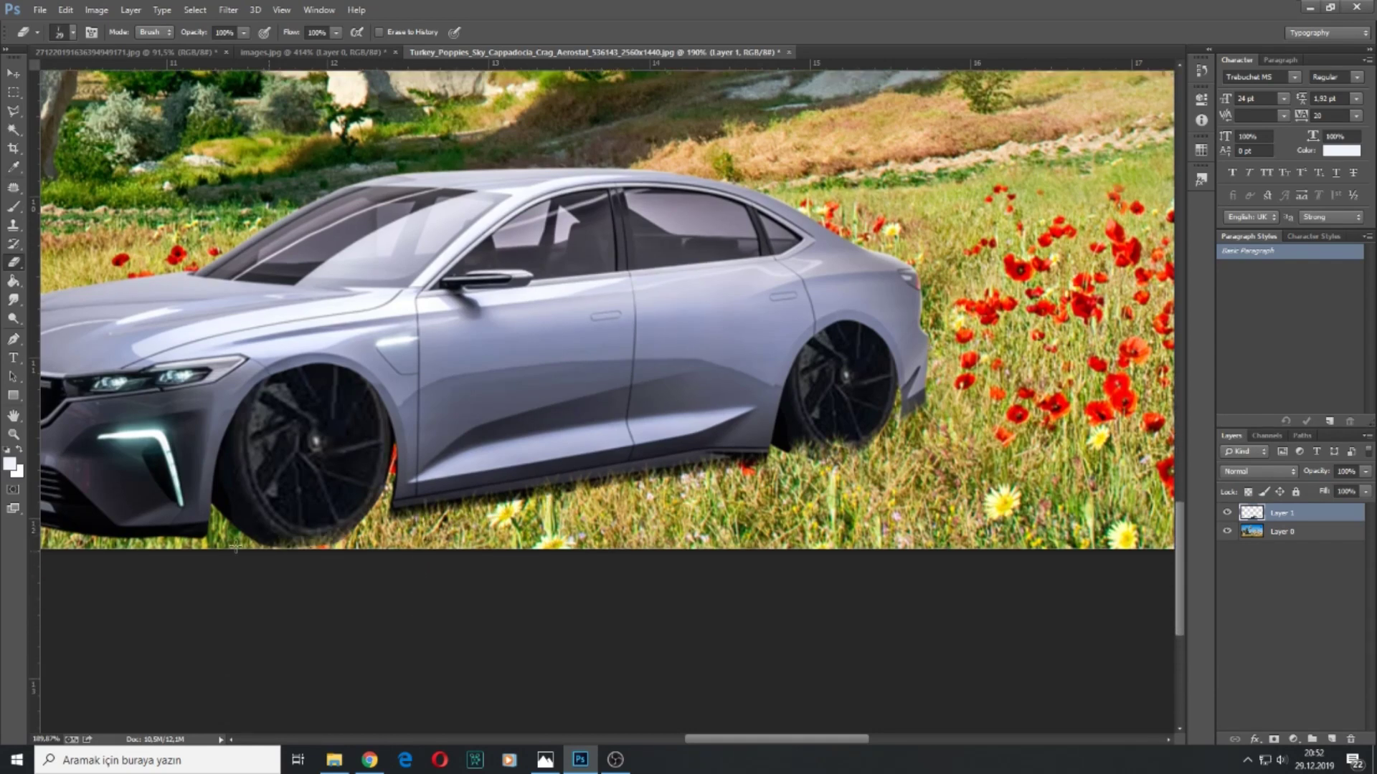
drag(337, 538, 223, 541)
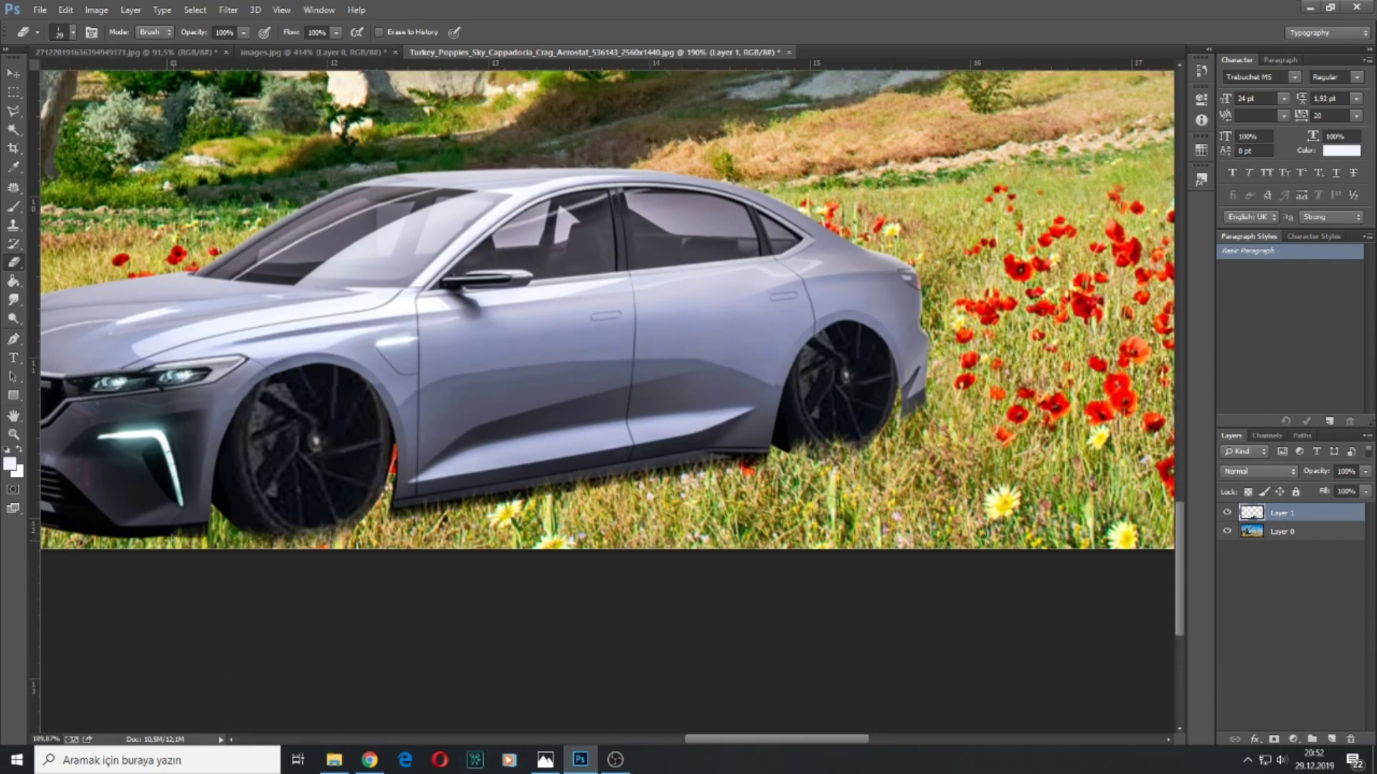
scroll(187, 536, down, 1)
scroll(176, 502, left, 5)
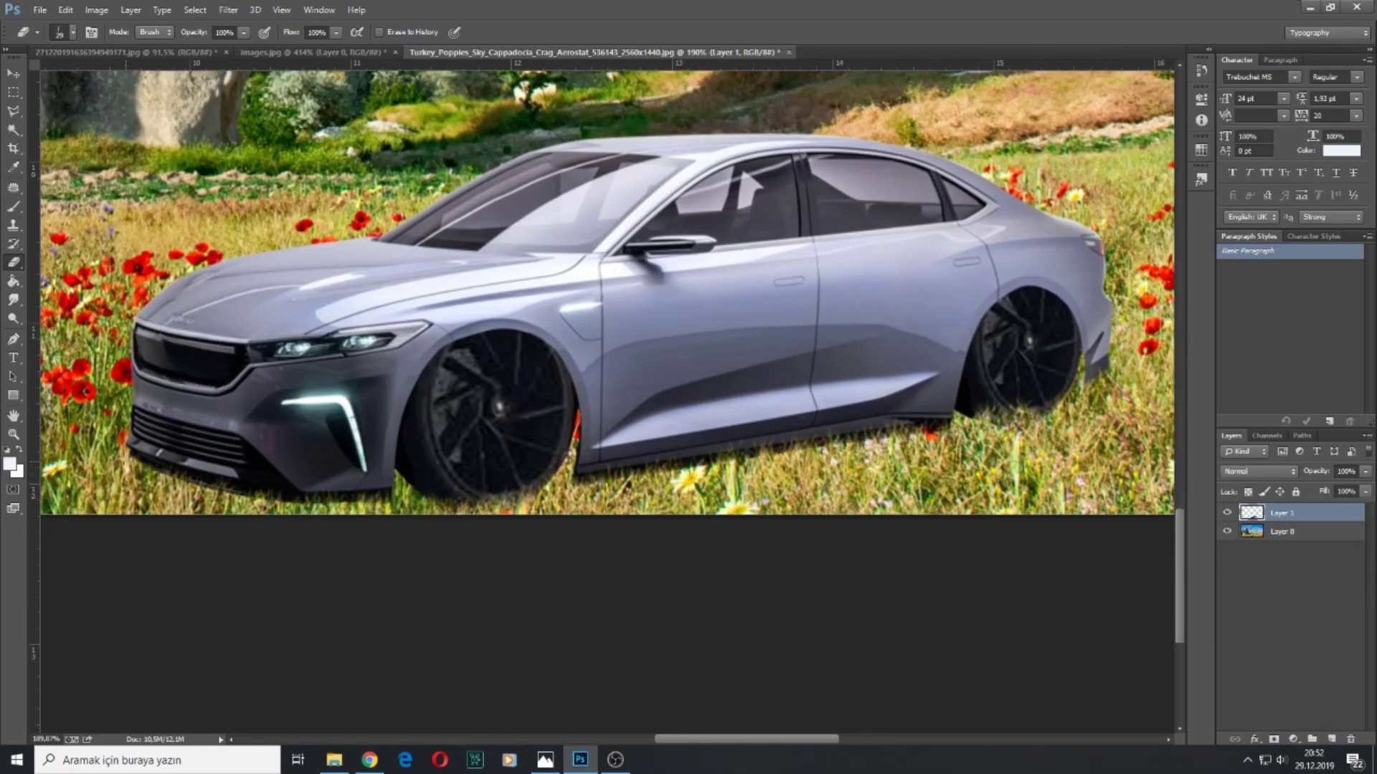
drag(168, 475, 405, 505)
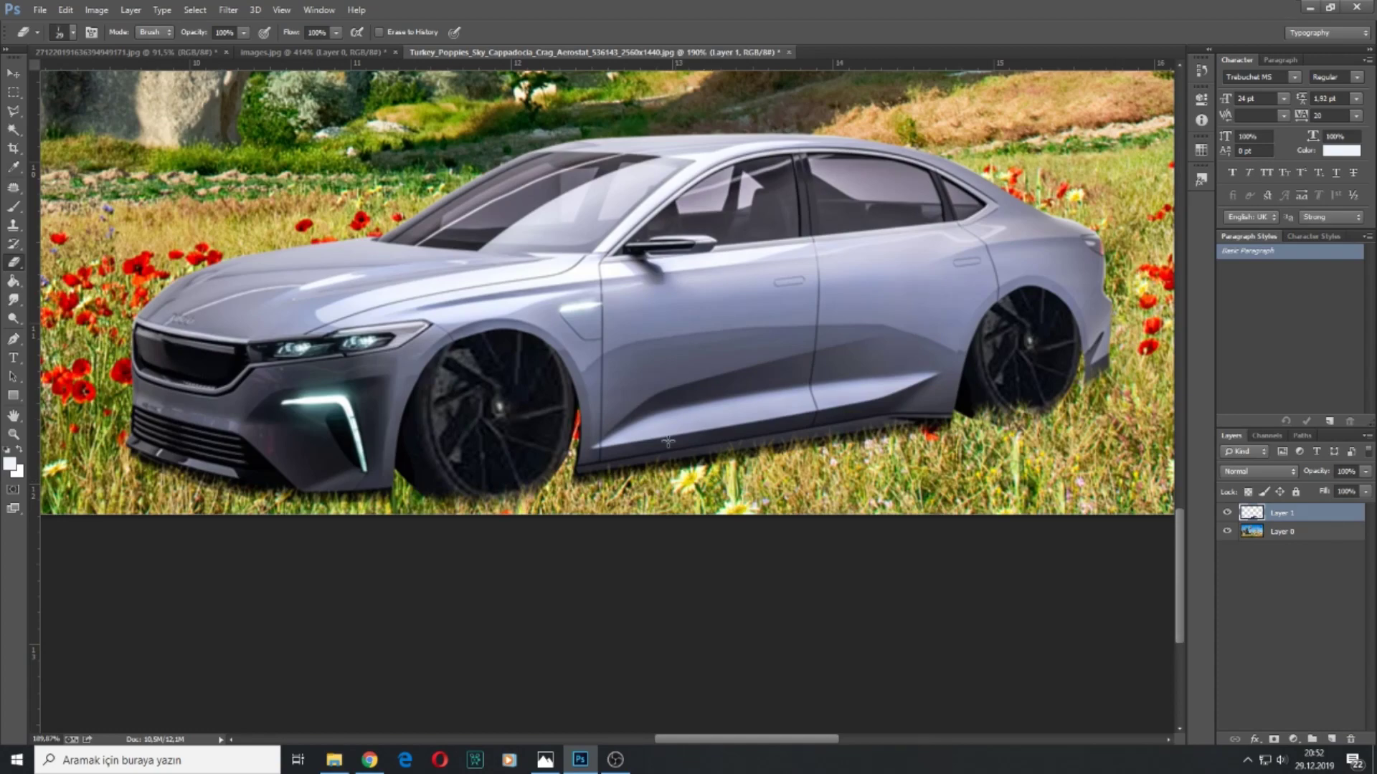
click(39, 12)
click(56, 39)
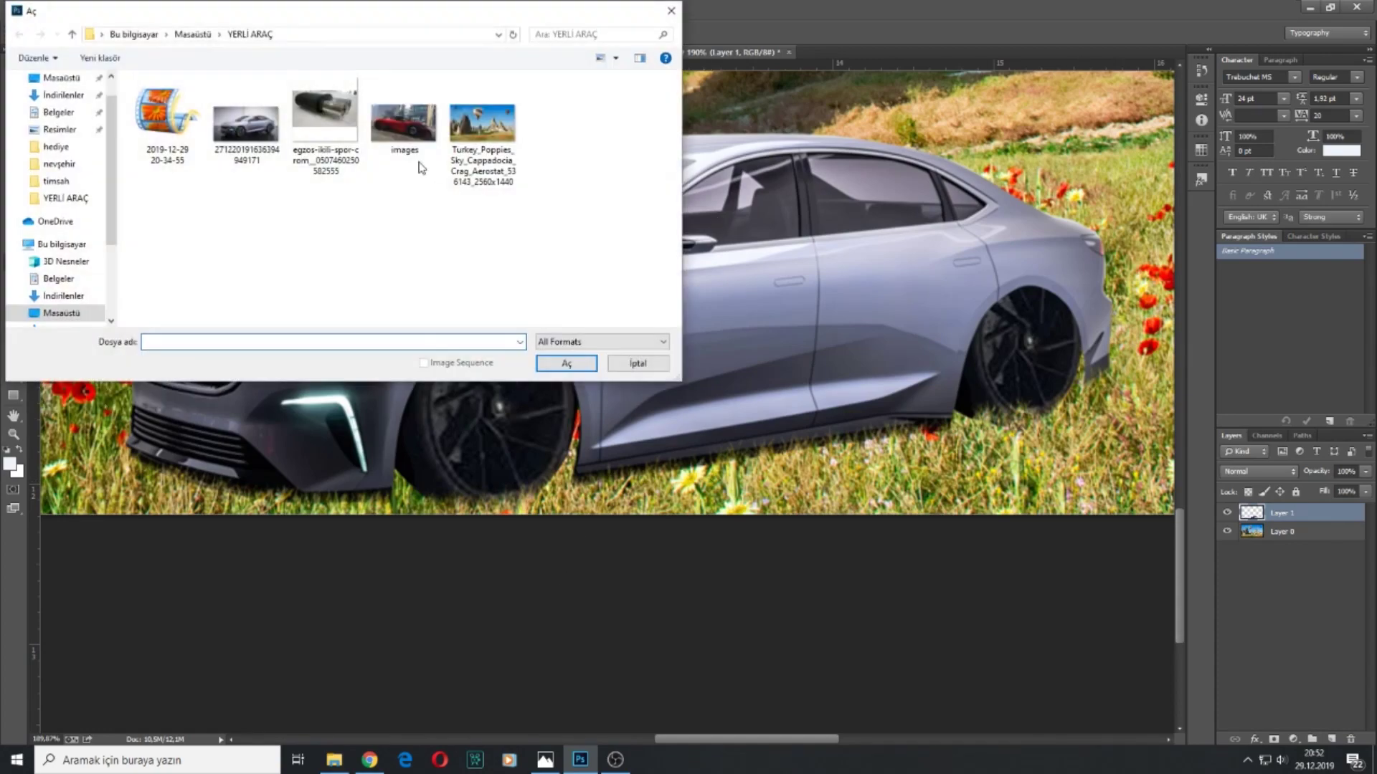
double_click(404, 129)
click(690, 286)
- Outline the small rear quarter window with the Pen tool and convert the path to a selection
scroll(1061, 439, right, 2)
scroll(846, 423, down, 4)
scroll(847, 391, up, 6)
click(15, 340)
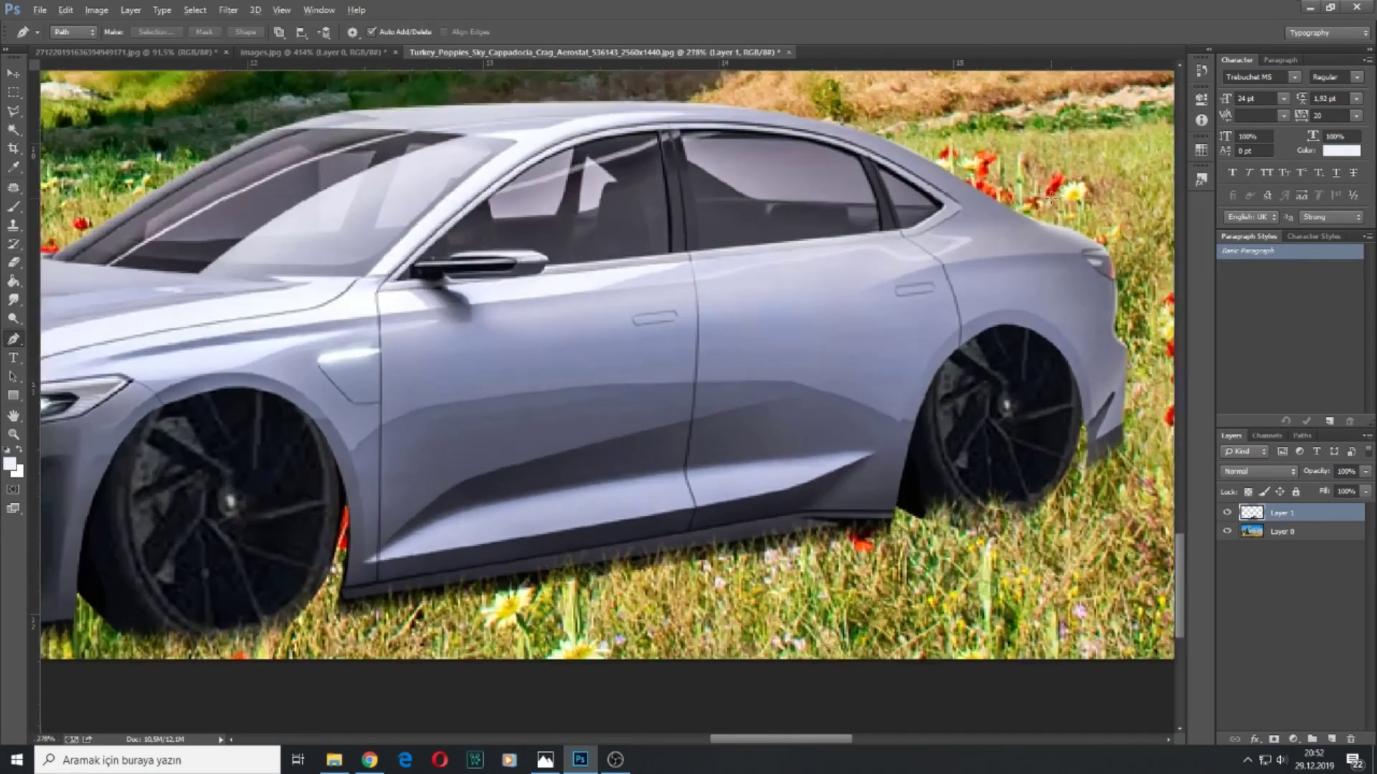
scroll(831, 169, up, 5)
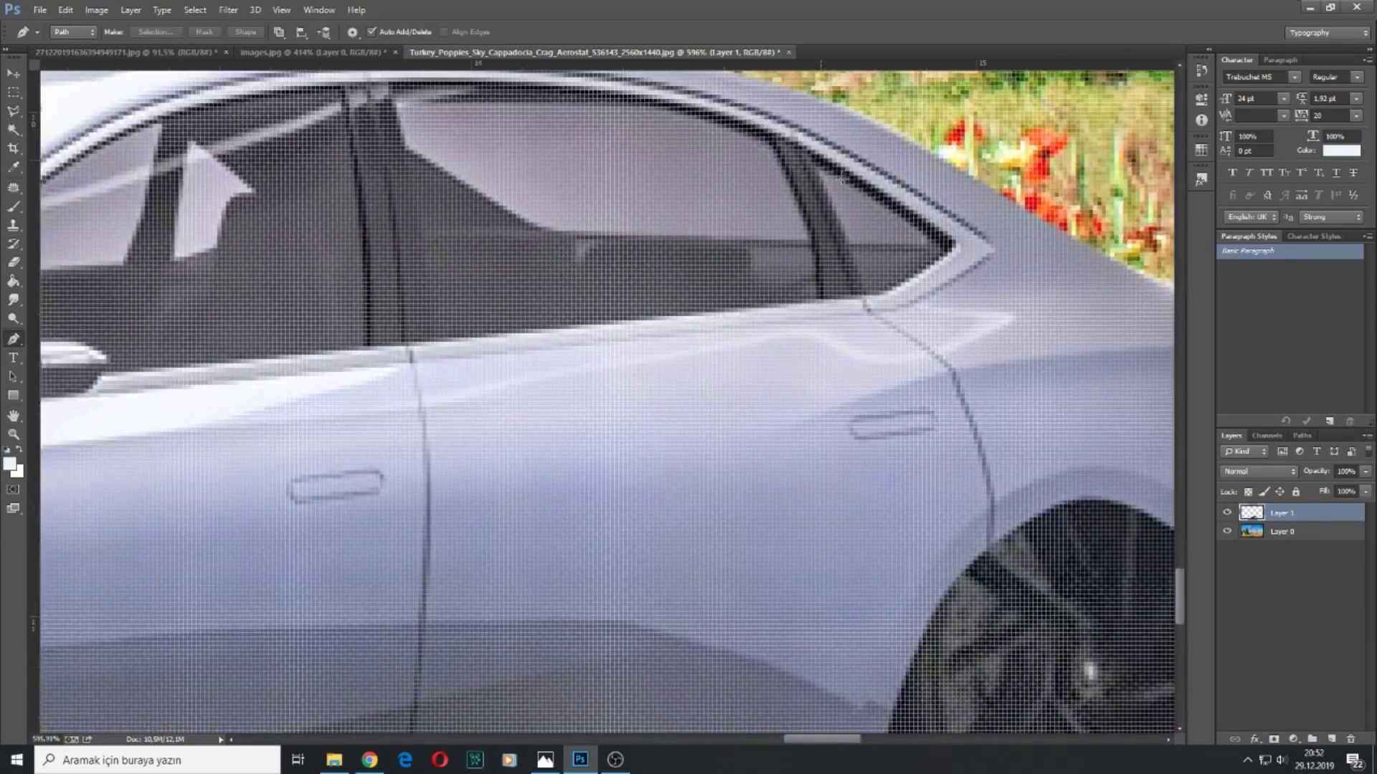
click(820, 157)
click(902, 209)
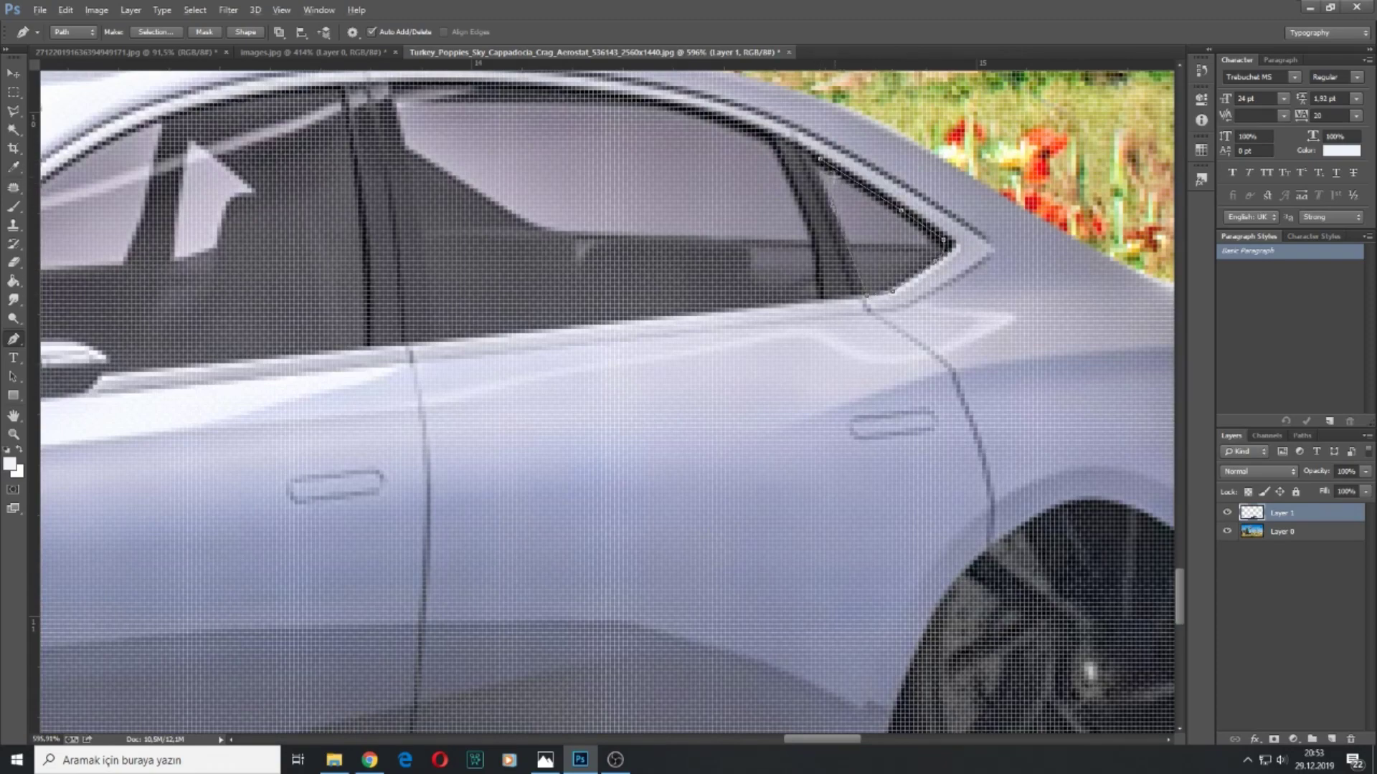
scroll(834, 182, up, 2)
scroll(818, 158, down, 2)
key(ctrl+Return)
- Darken the selected quarter window with Brightness/Contrast, lowering its brightness to about -130
click(130, 10)
click(527, 185)
scroll(527, 185, down, 2)
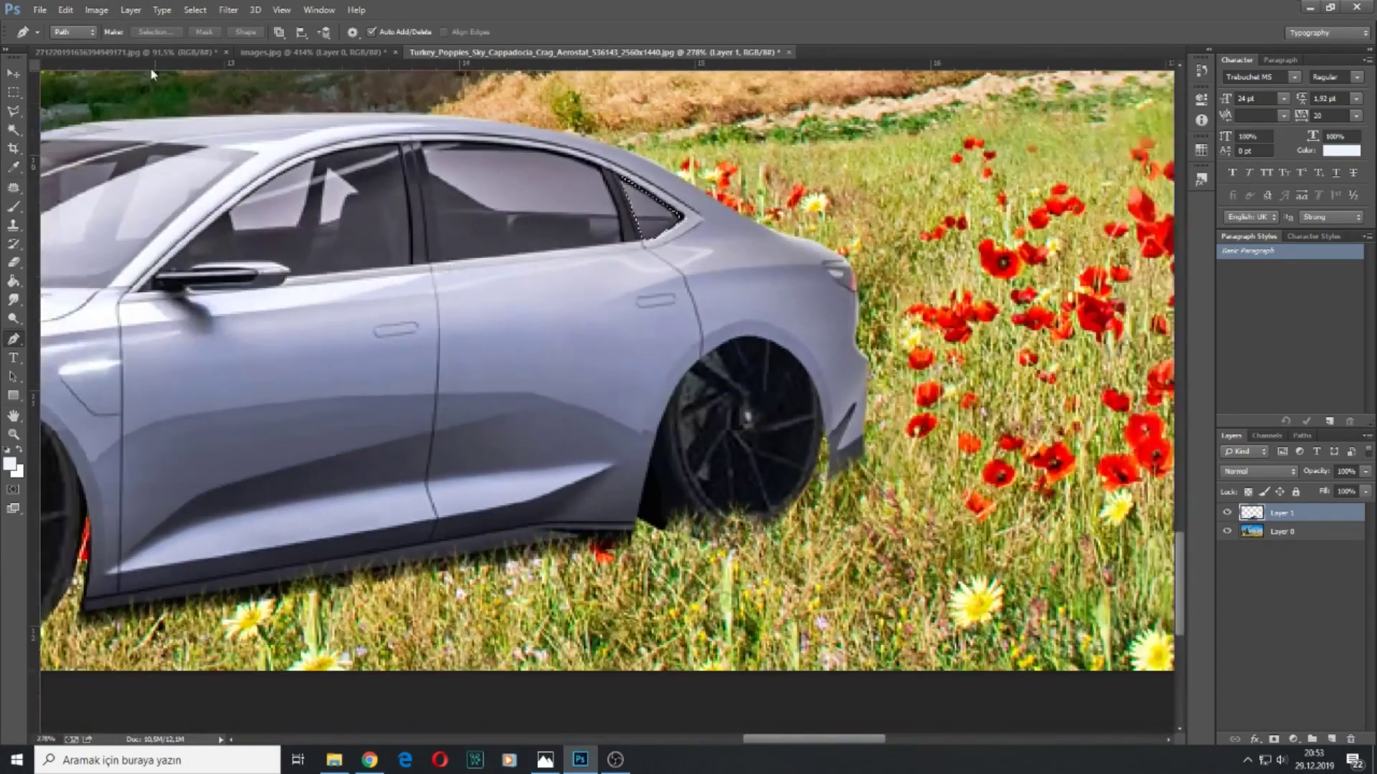
click(110, 9)
mouse_move(122, 43)
click(315, 44)
drag(867, 254, 803, 253)
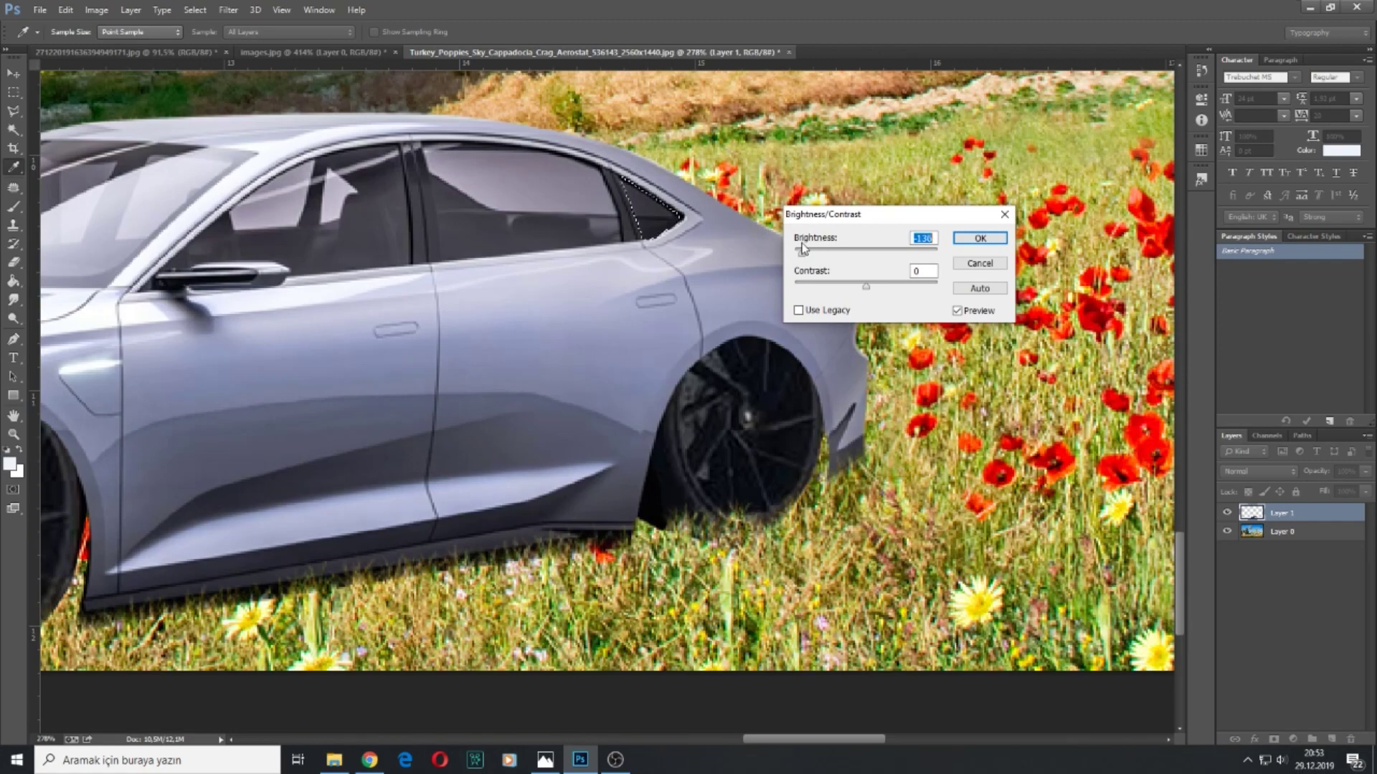
click(984, 240)
- Trace the rear door window with the Pen tool and convert the path to a selection
scroll(535, 182, up, 6)
scroll(672, 287, up, 1)
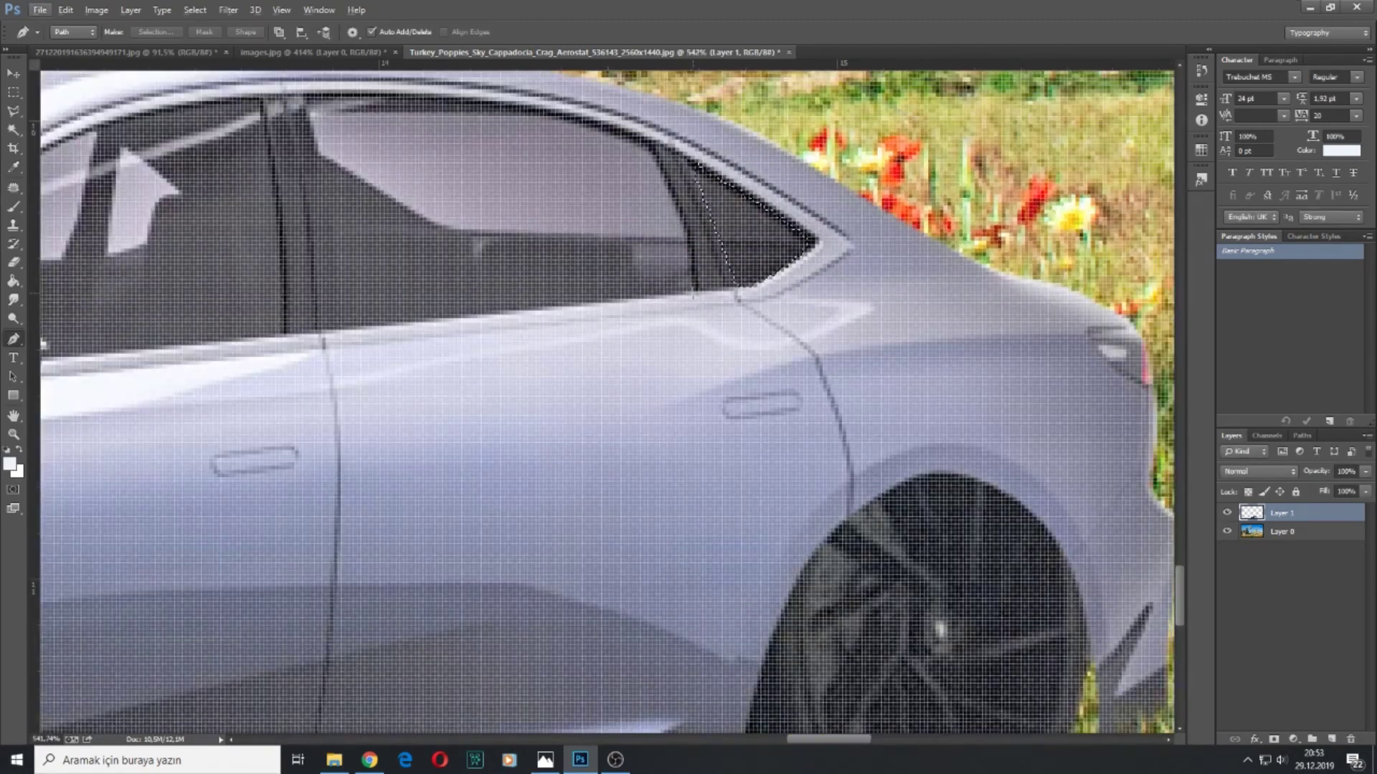
scroll(328, 332, down, 3)
click(339, 332)
drag(326, 221, 323, 213)
click(314, 170)
click(313, 154)
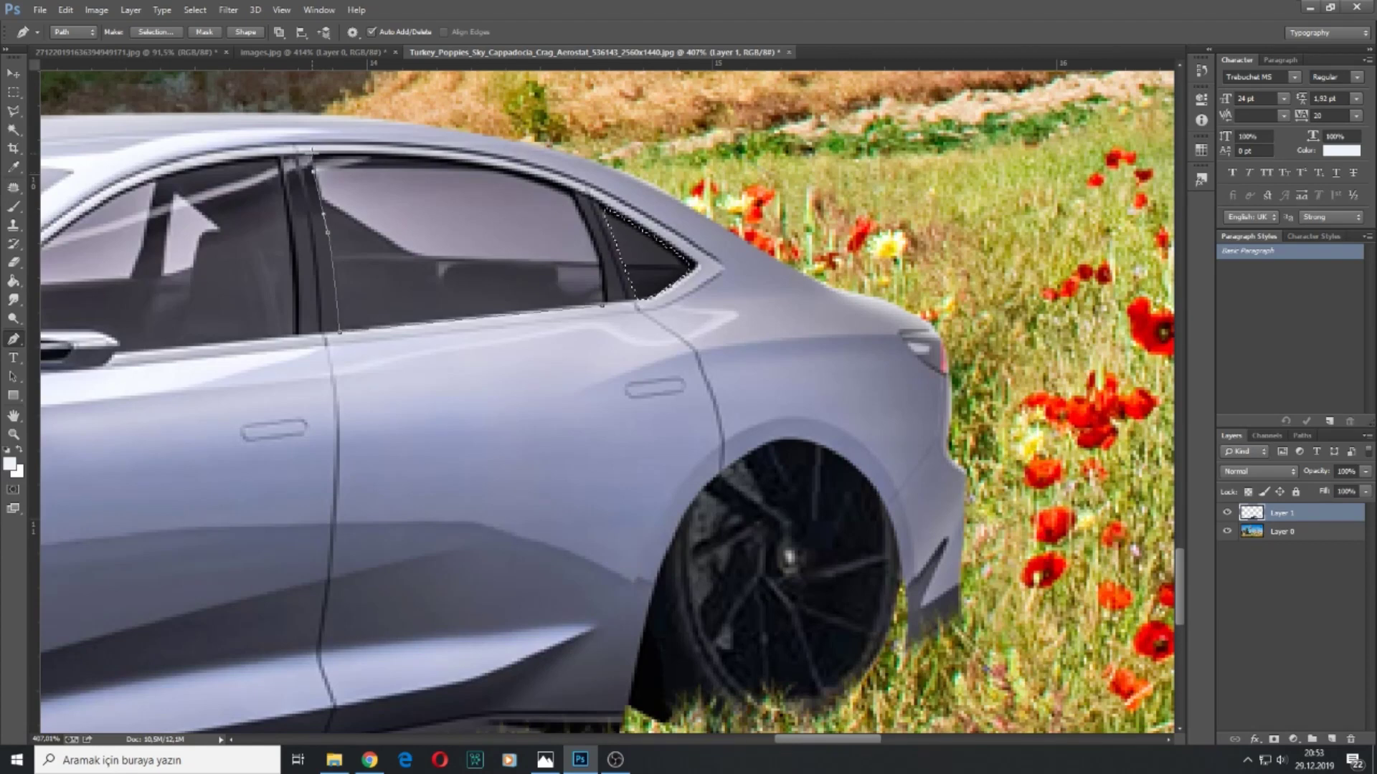
drag(439, 157, 486, 164)
click(568, 192)
click(587, 222)
click(603, 304)
key(ctrl+Return)
- Darken the selected rear door window by lowering its brightness with Brightness/Contrast
click(109, 10)
mouse_move(133, 44)
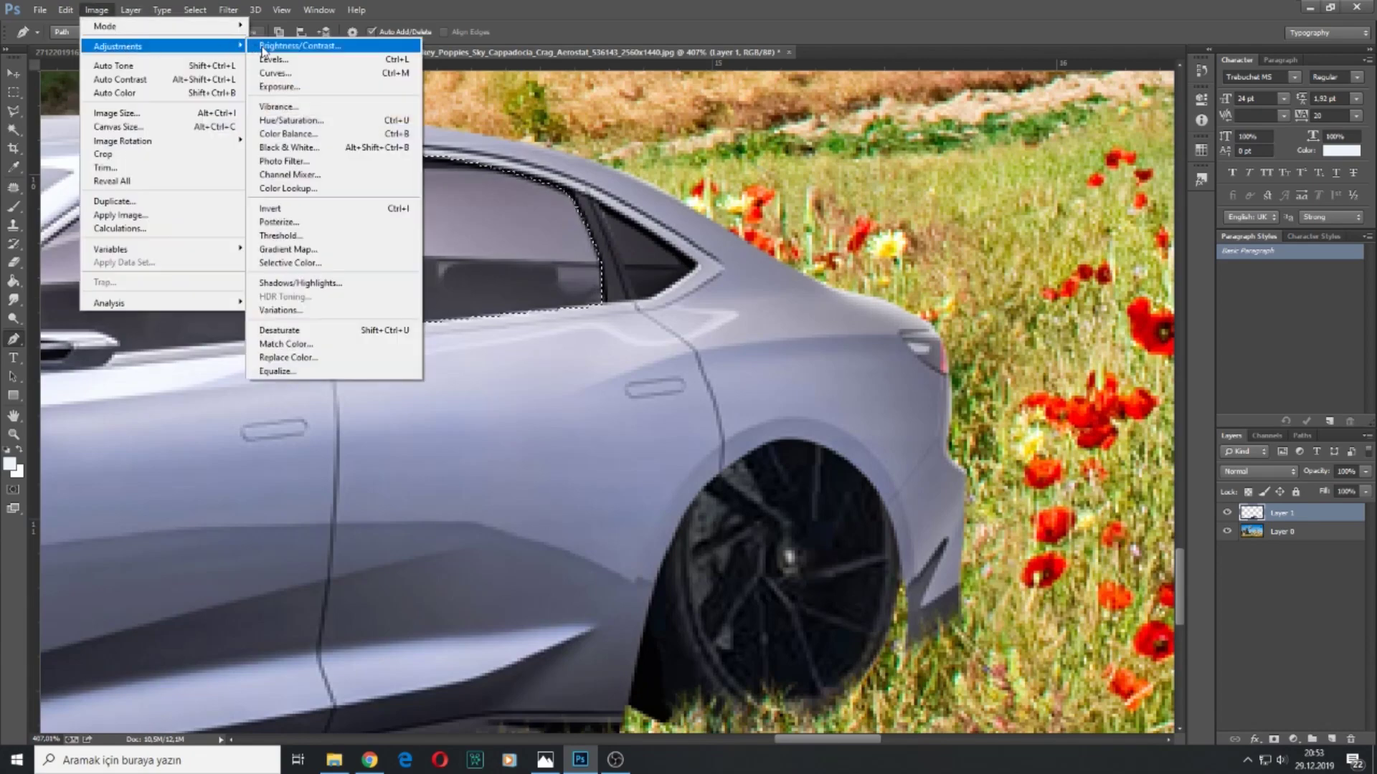
click(304, 45)
drag(866, 251, 815, 257)
click(980, 238)
- Draw a pen path down the front door window's rear edge, along its base and over the top of the side mirror
scroll(641, 228, left, 5)
scroll(644, 204, up, 2)
click(637, 146)
click(653, 230)
click(655, 278)
click(654, 327)
click(656, 362)
click(491, 379)
click(450, 374)
click(389, 353)
ctrl+double_click(389, 353)
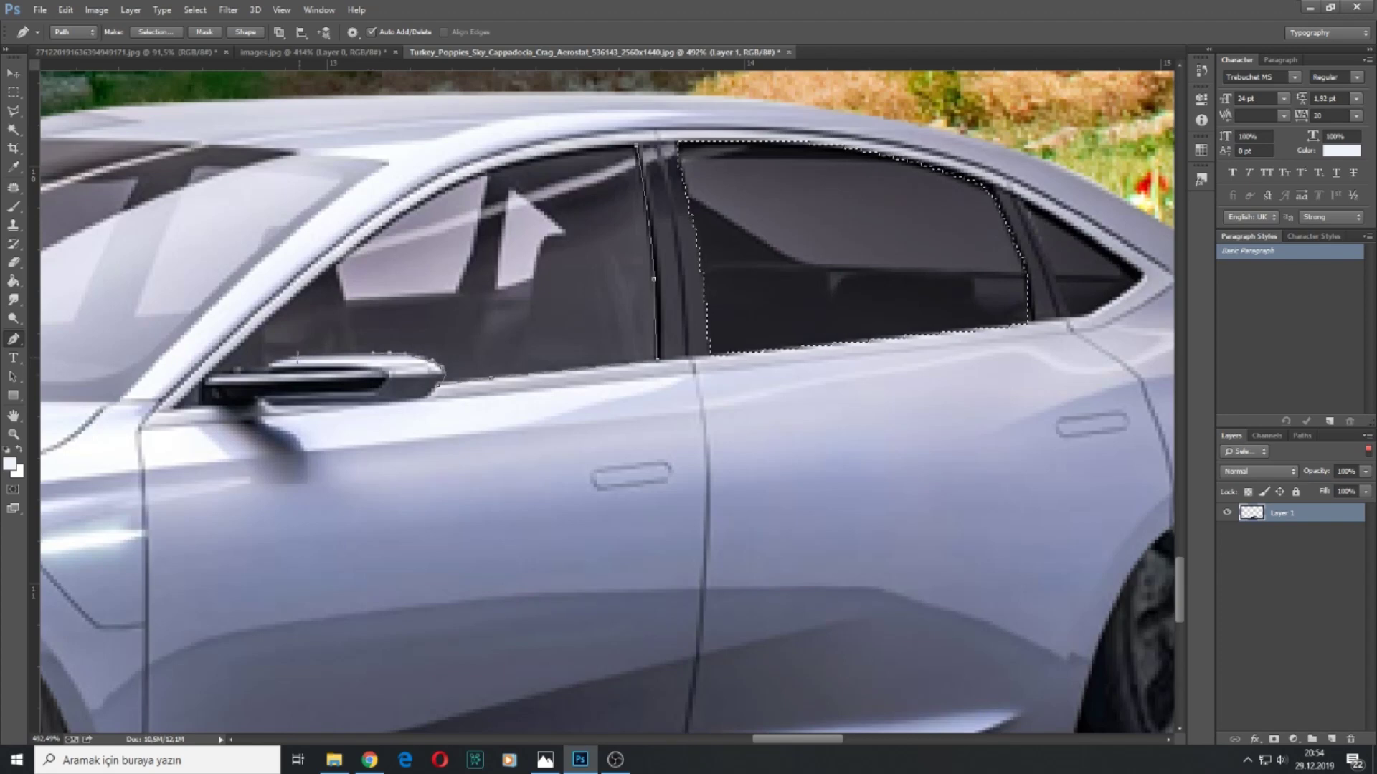
- Close the front door window path along its front corner and upper edge and convert it to a selection
click(265, 325)
click(462, 185)
click(545, 154)
click(631, 147)
key(ctrl+Return)
- Set the selected front door window's brightness to -89 and contrast to about 64, then deselect
click(96, 9)
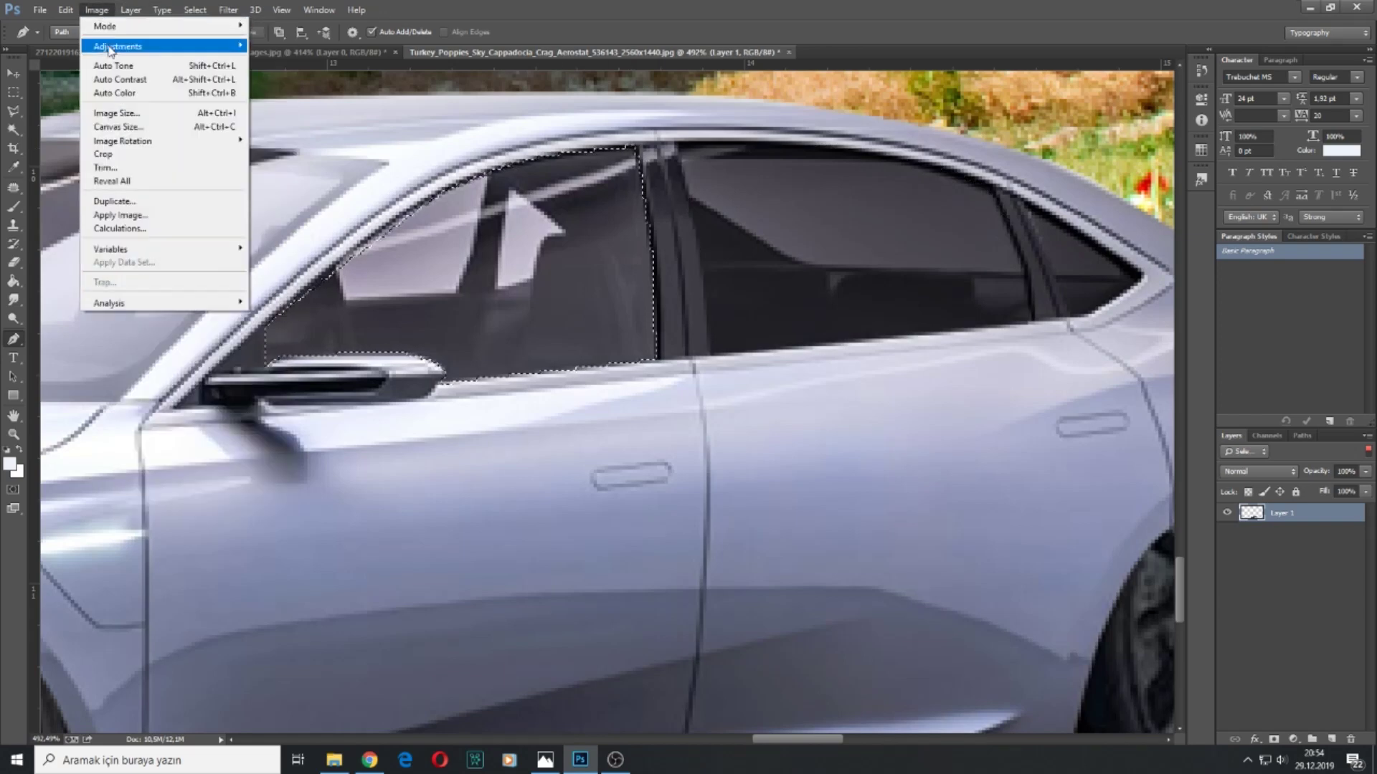
click(290, 44)
drag(867, 251, 835, 283)
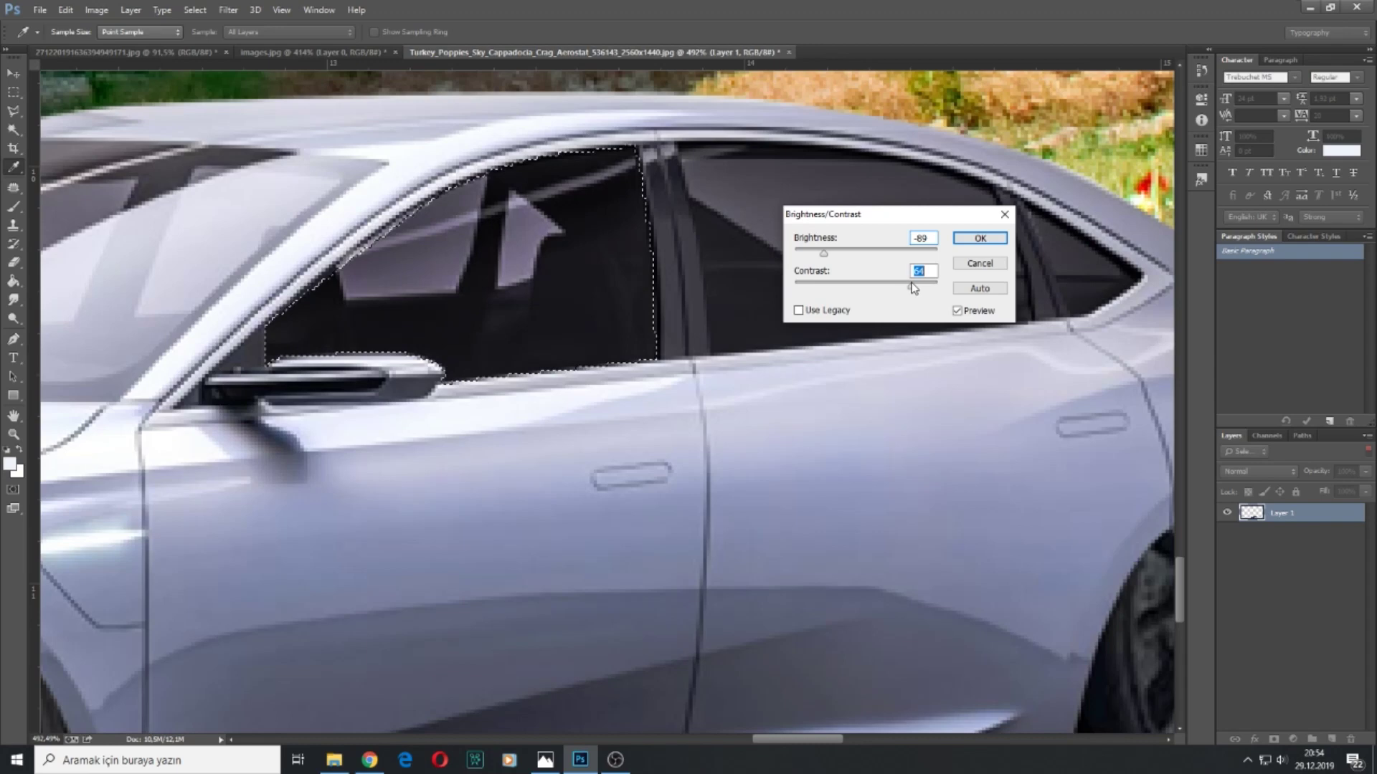
click(980, 238)
scroll(323, 290, left, 10)
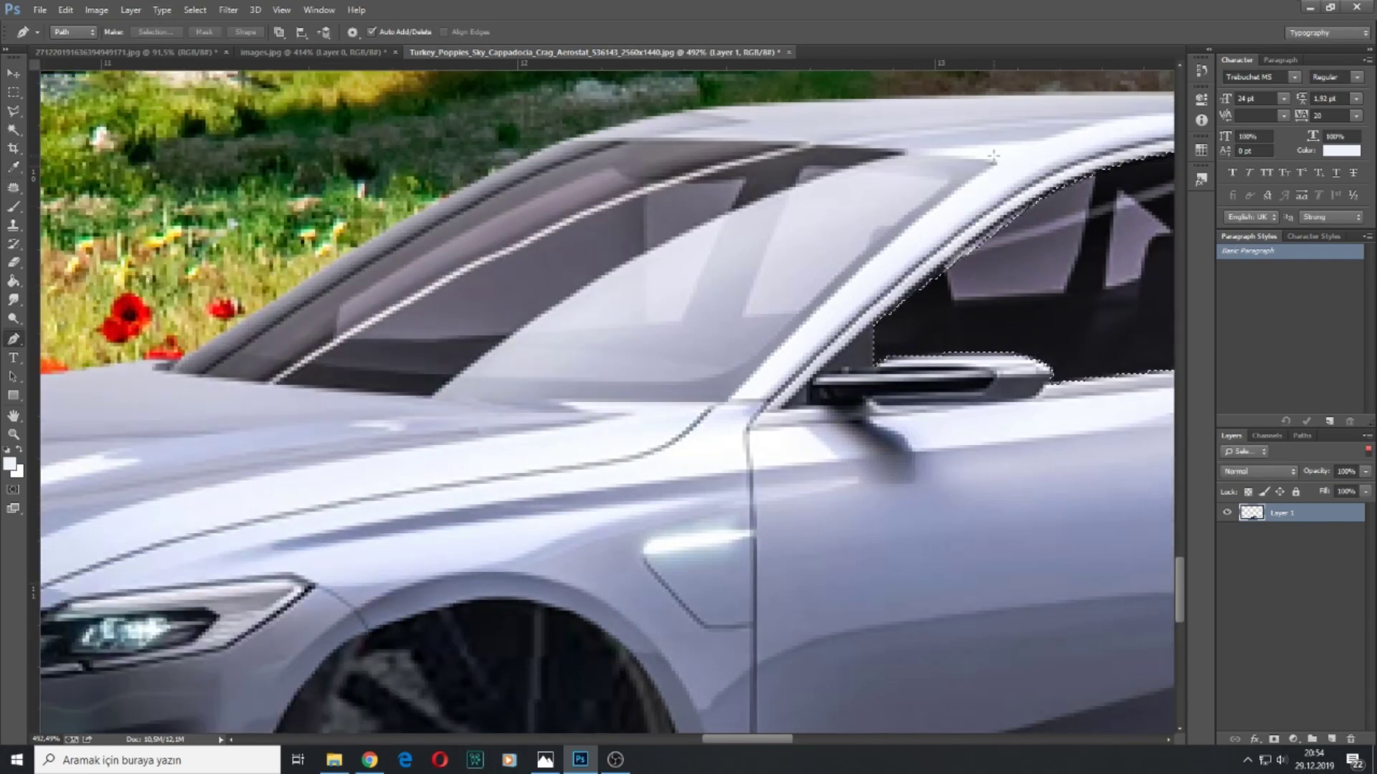
key(ctrl+d)
- Outline the windshield with the Pen tool and convert the path to a selection
click(993, 163)
click(730, 397)
drag(312, 386, 236, 377)
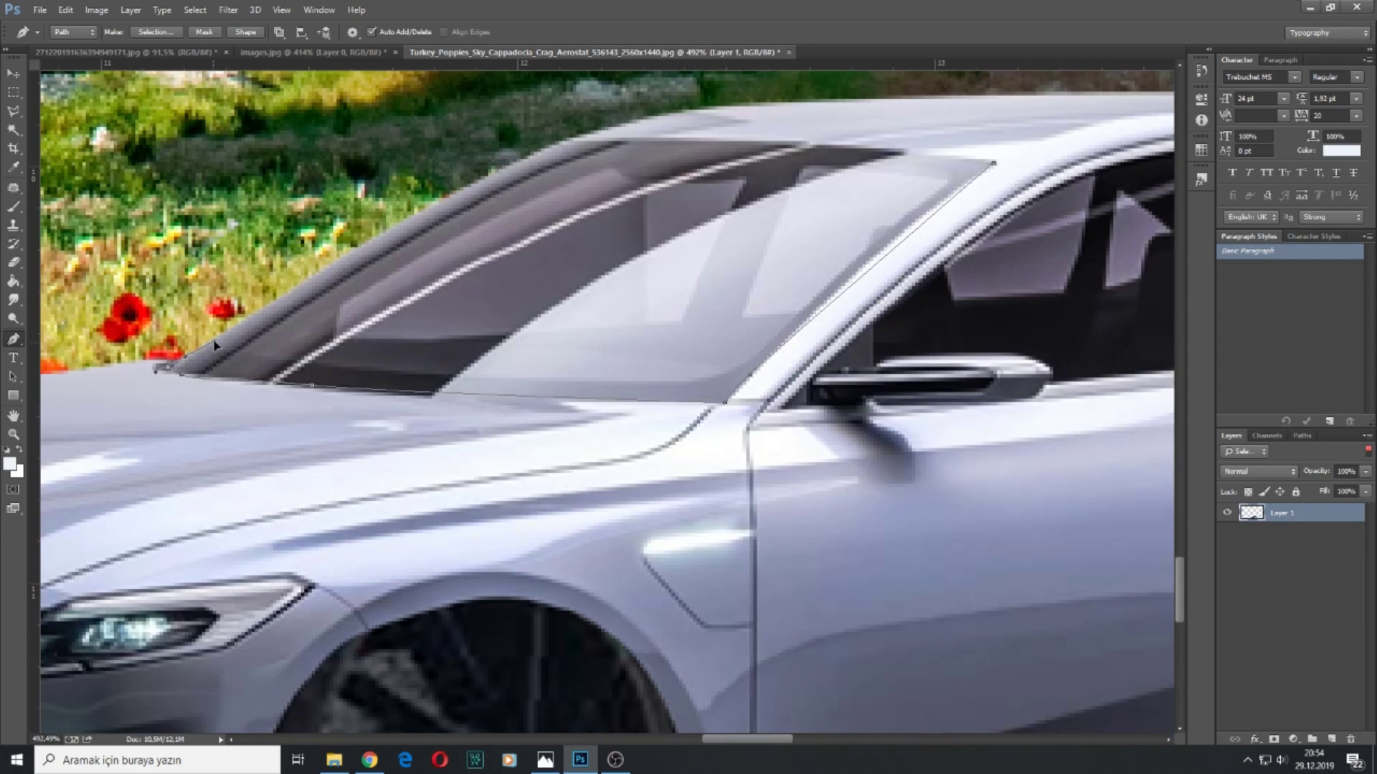
click(441, 199)
click(978, 156)
click(995, 169)
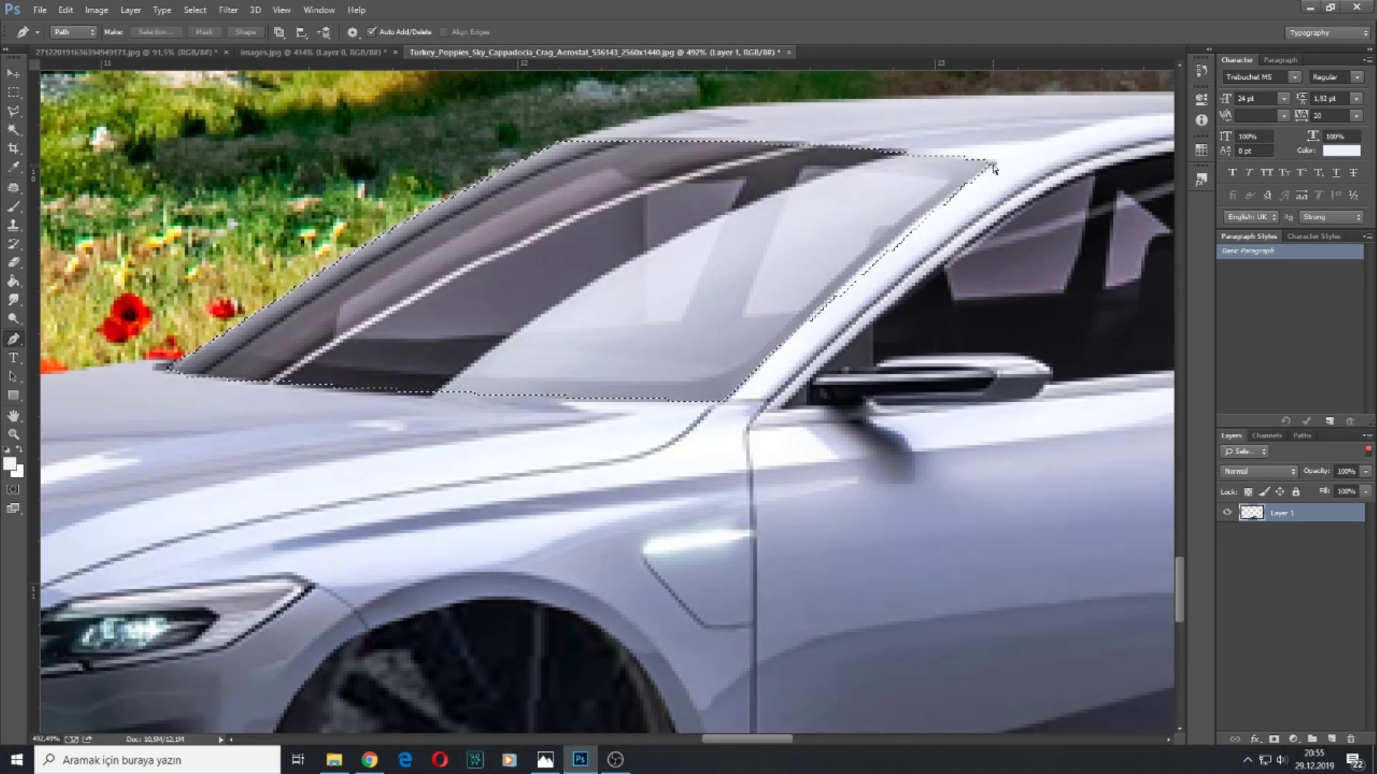
key(ctrl+Return)
- Darken the selected windshield by lowering its brightness with Brightness/Contrast, deselect and fit the whole image in view
click(96, 10)
mouse_move(215, 45)
click(369, 50)
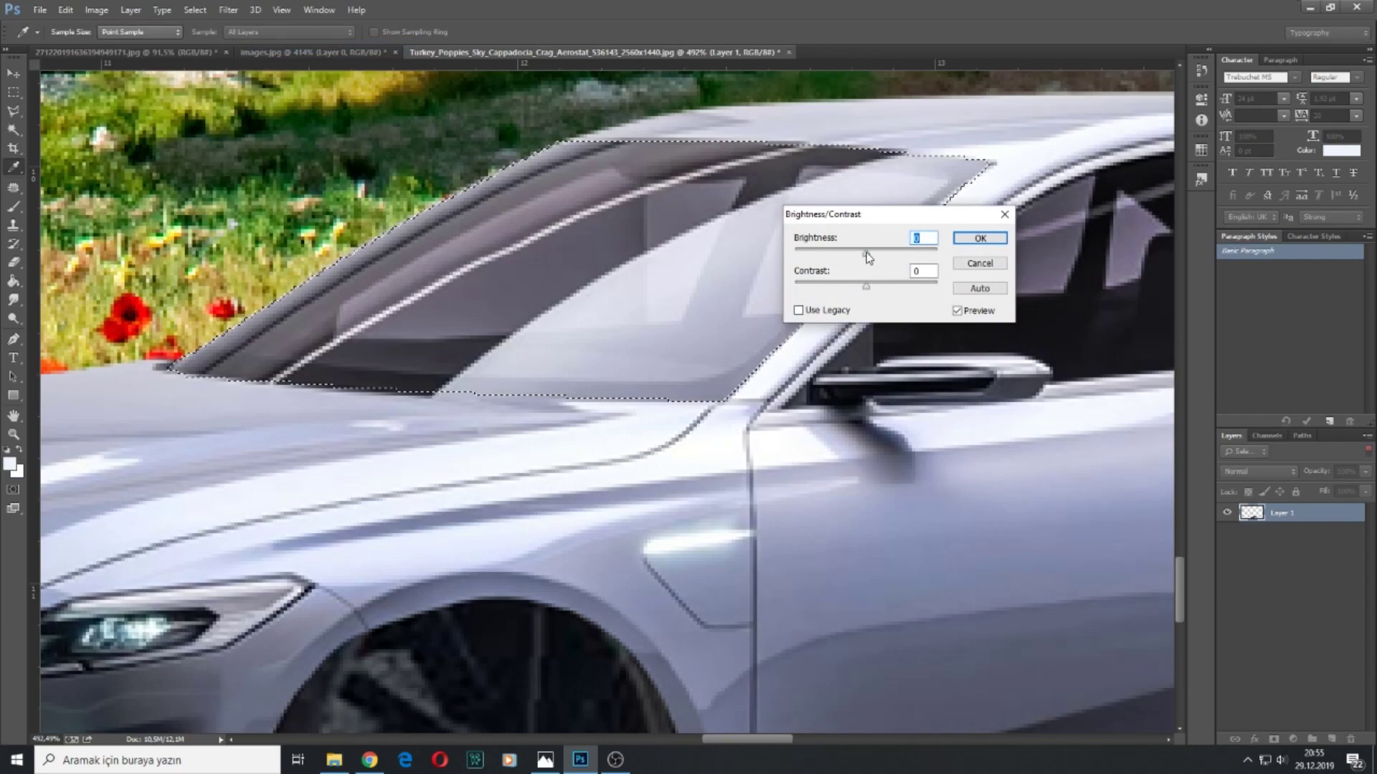
drag(867, 254, 814, 256)
click(1001, 239)
key(ctrl+d)
scroll(860, 266, down, 14)
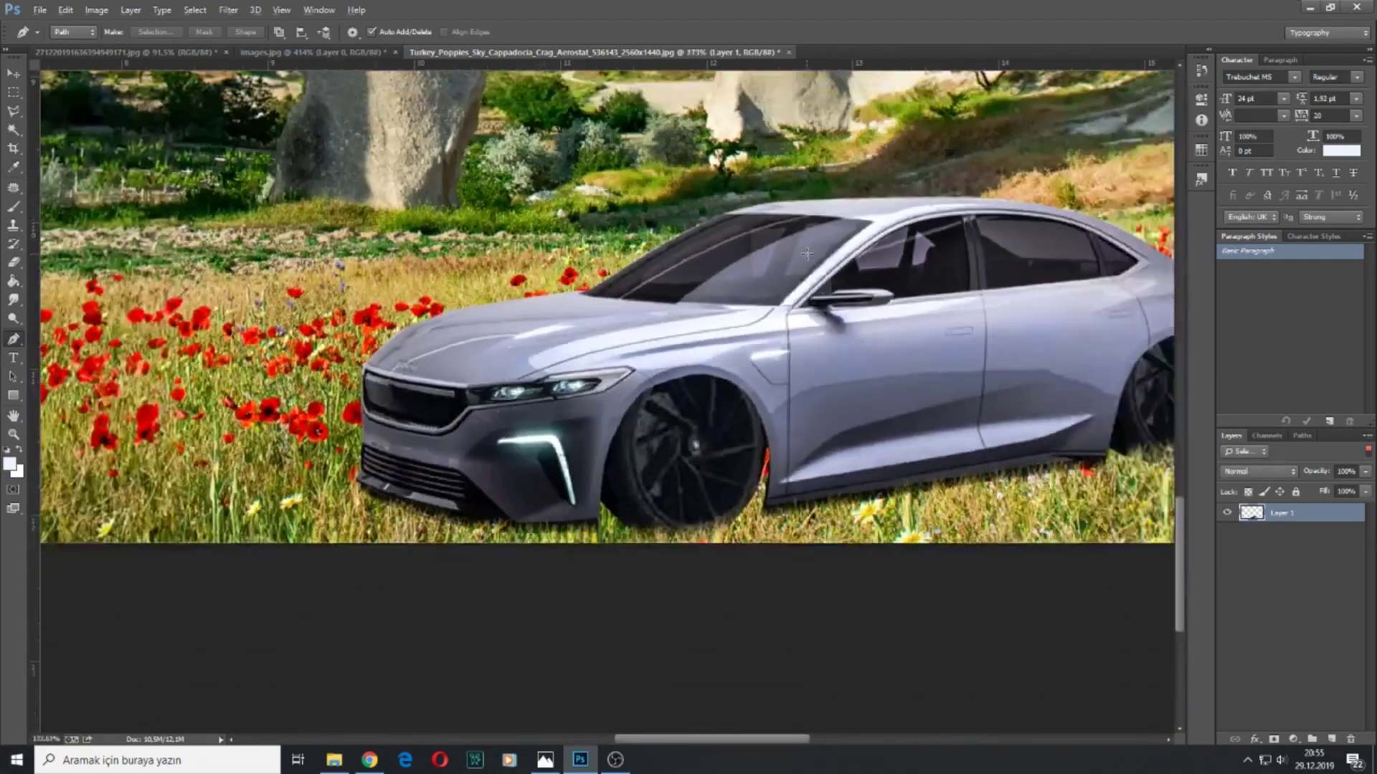
scroll(769, 328, right, 1)
scroll(769, 328, down, 6)
key(ctrl+0)
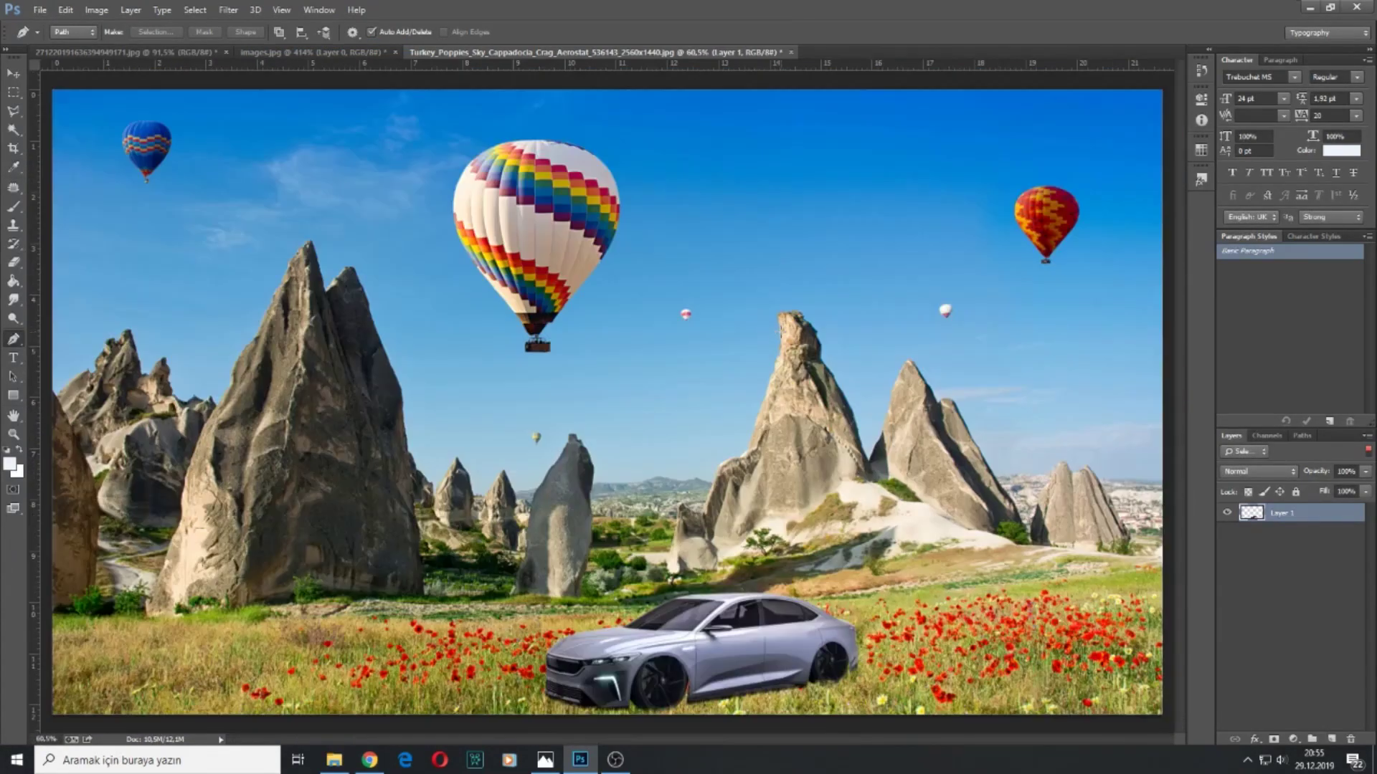
- Draw a rectangle covering the whole canvas with no stroke and an orange fill
click(13, 396)
mouse_move(48, 92)
mouse_down()
mouse_move(647, 401)
mouse_move(1165, 573)
mouse_move(1171, 713)
mouse_up()
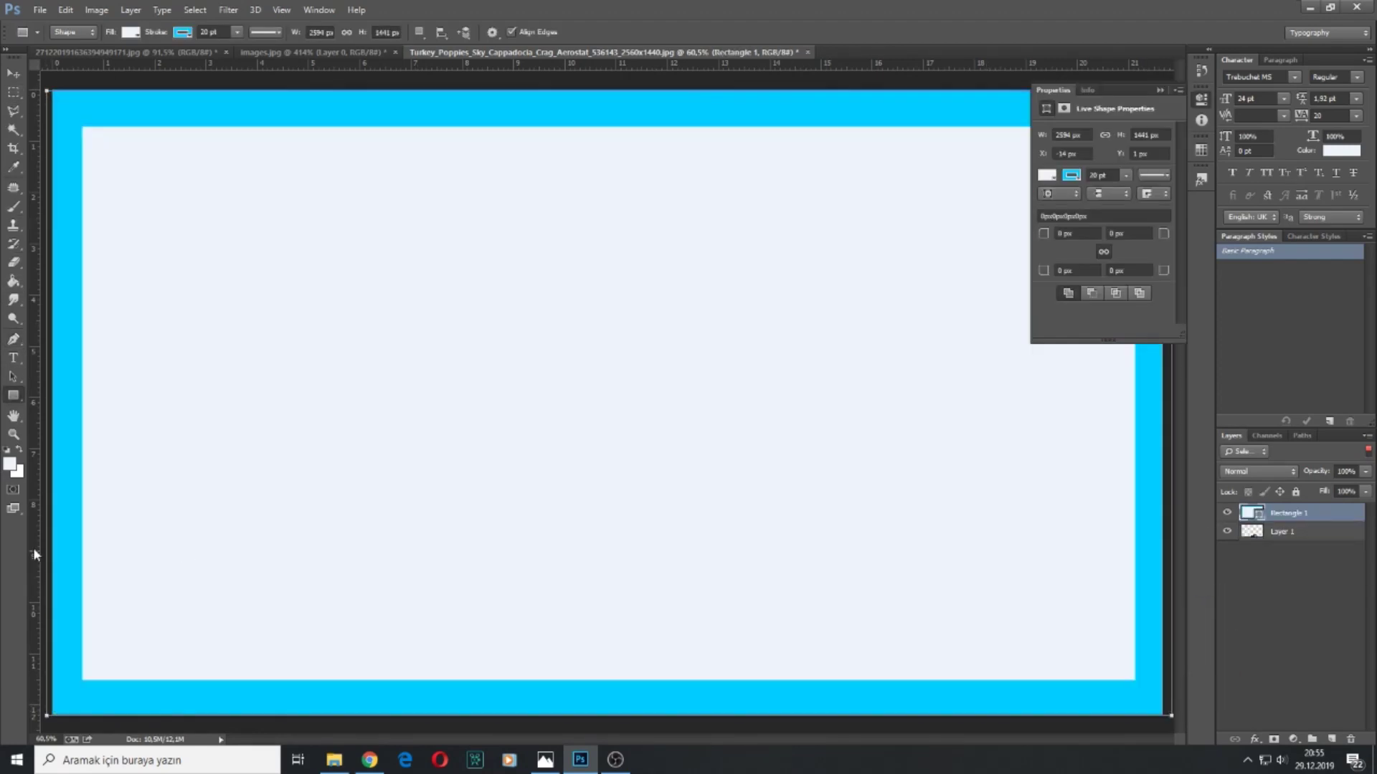
click(1072, 175)
click(1056, 203)
click(1052, 176)
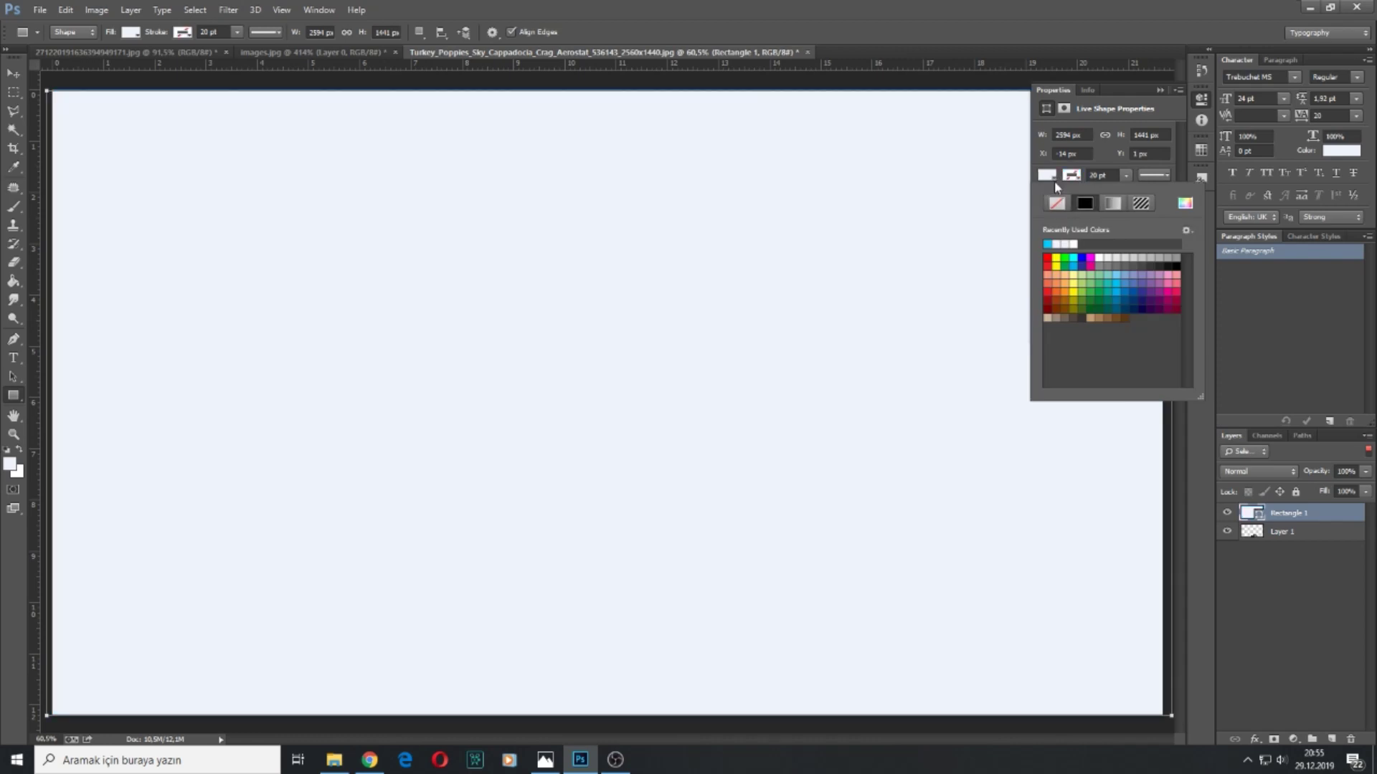
click(1062, 291)
key(v)
- Rasterize the orange rectangle and apply a Gaussian Blur with a very large radius so it becomes a translucent warm overlay
click(97, 11)
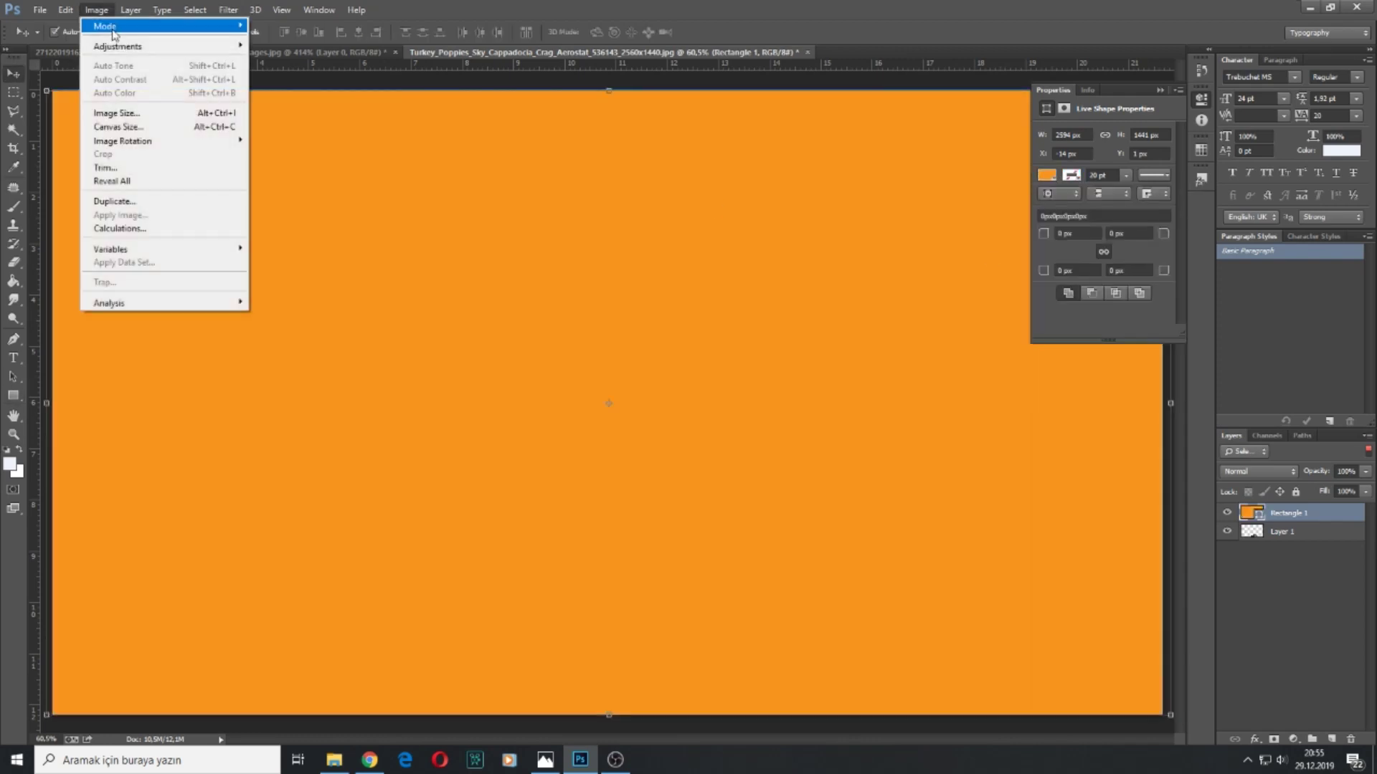
click(591, 264)
scroll(592, 265, down, 1)
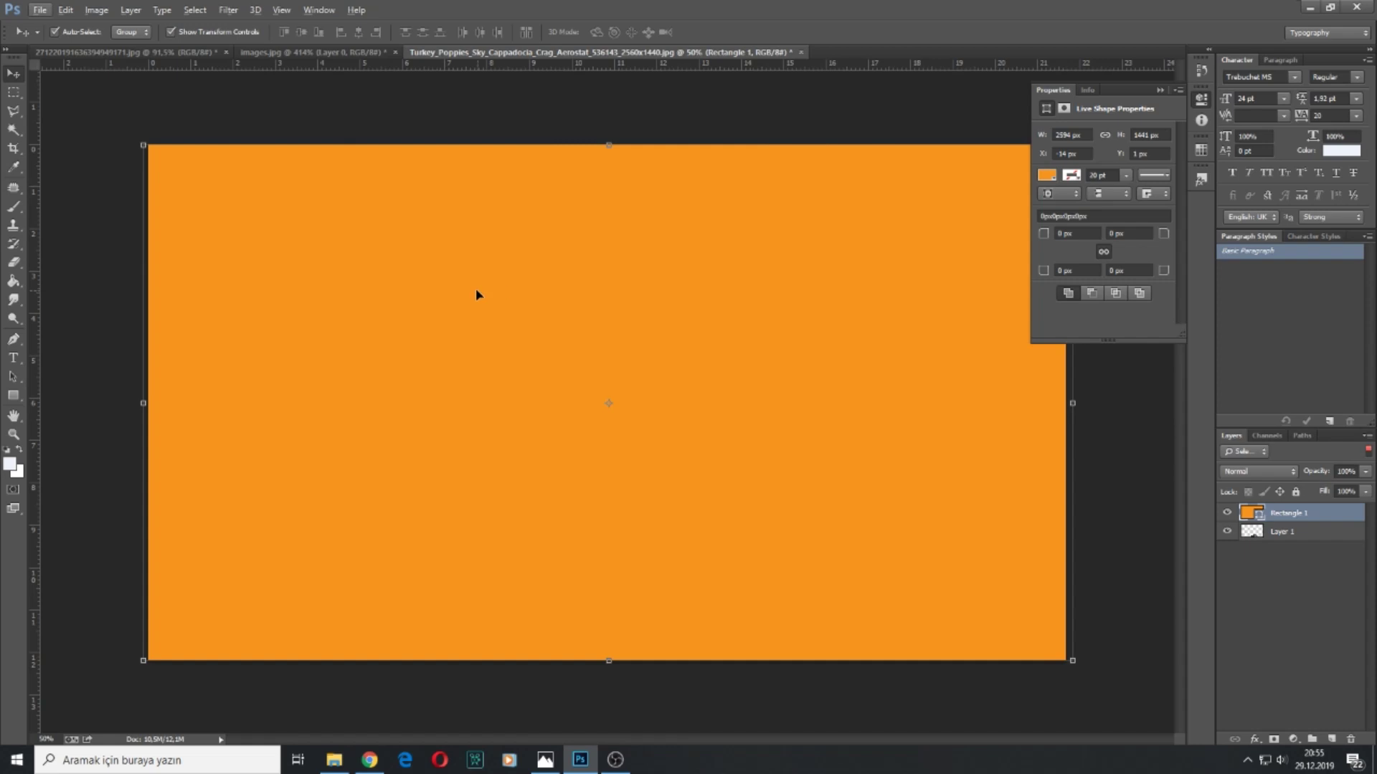
click(96, 11)
mouse_move(228, 10)
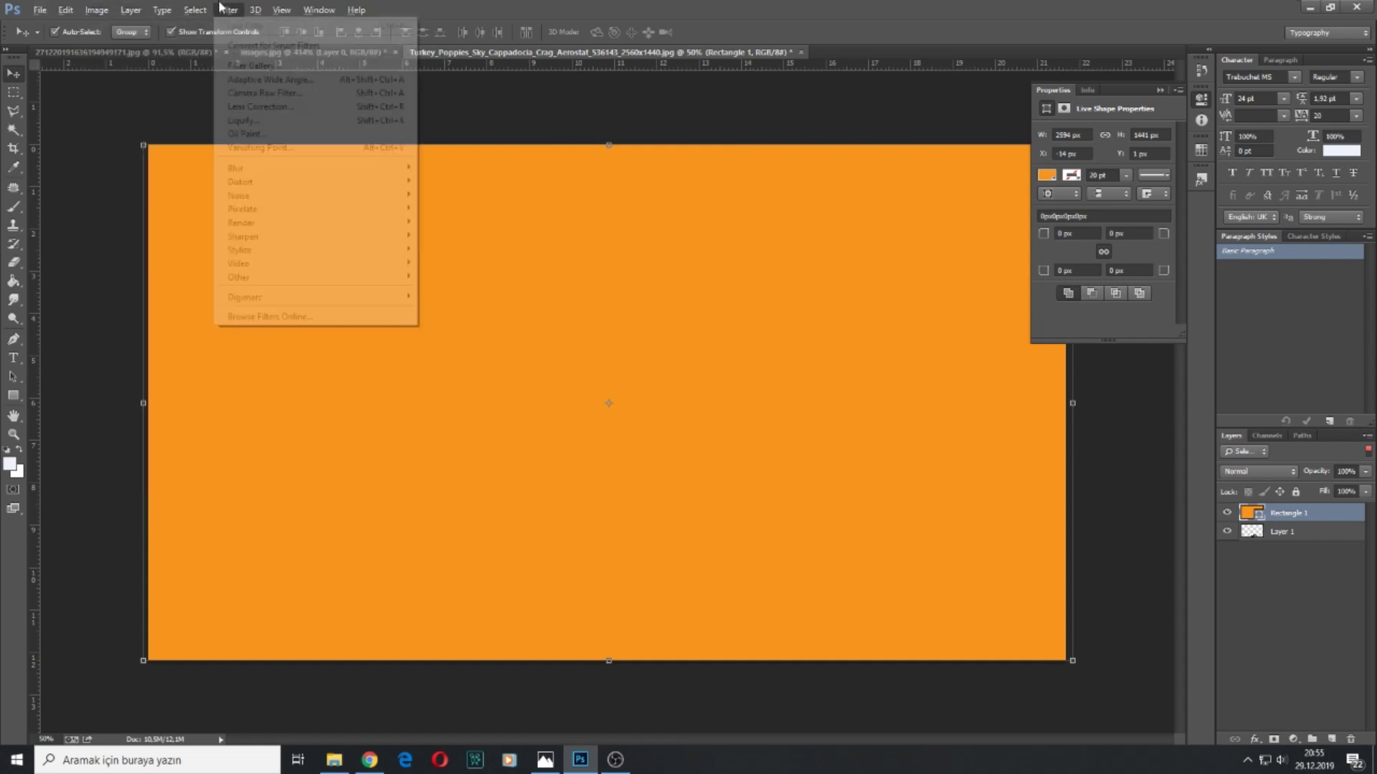
mouse_move(323, 167)
click(477, 271)
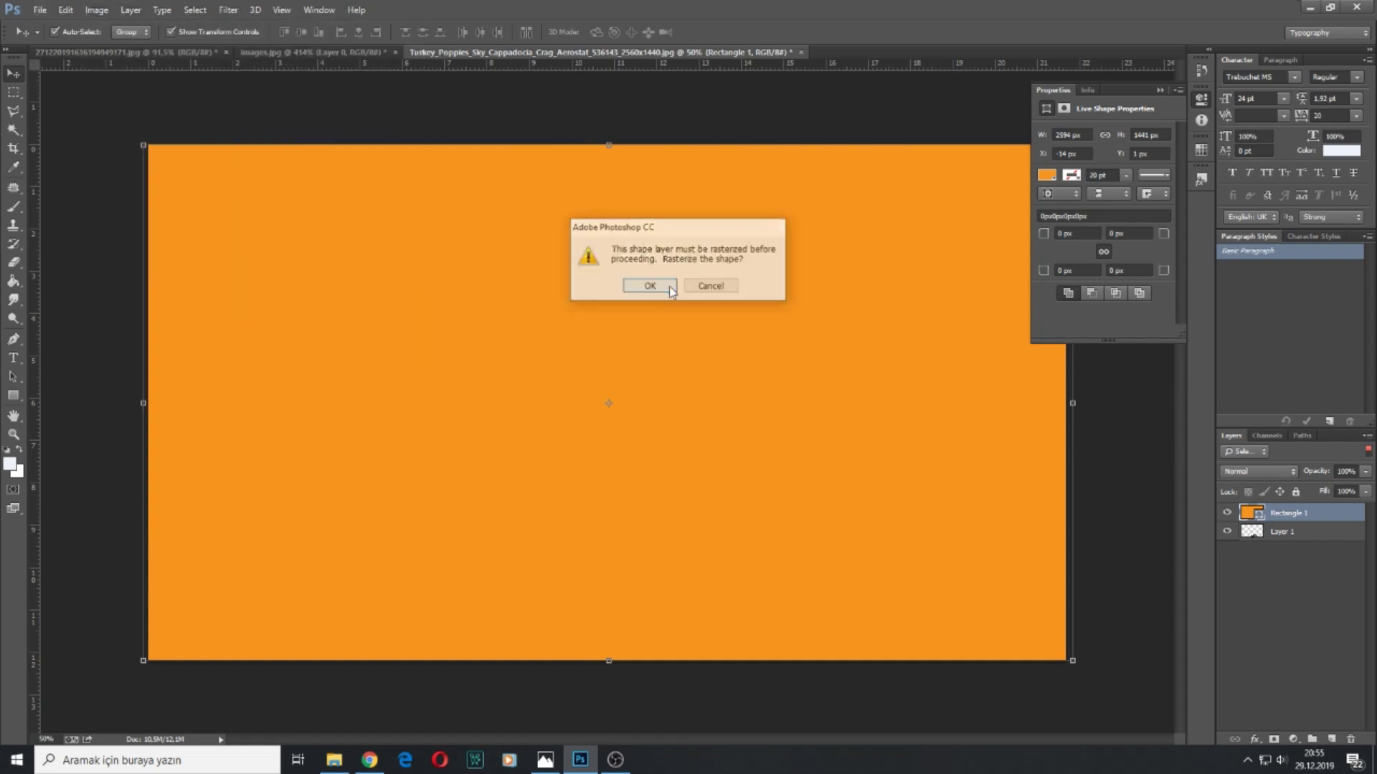
click(669, 289)
click(1052, 586)
drag(1052, 587, 1053, 587)
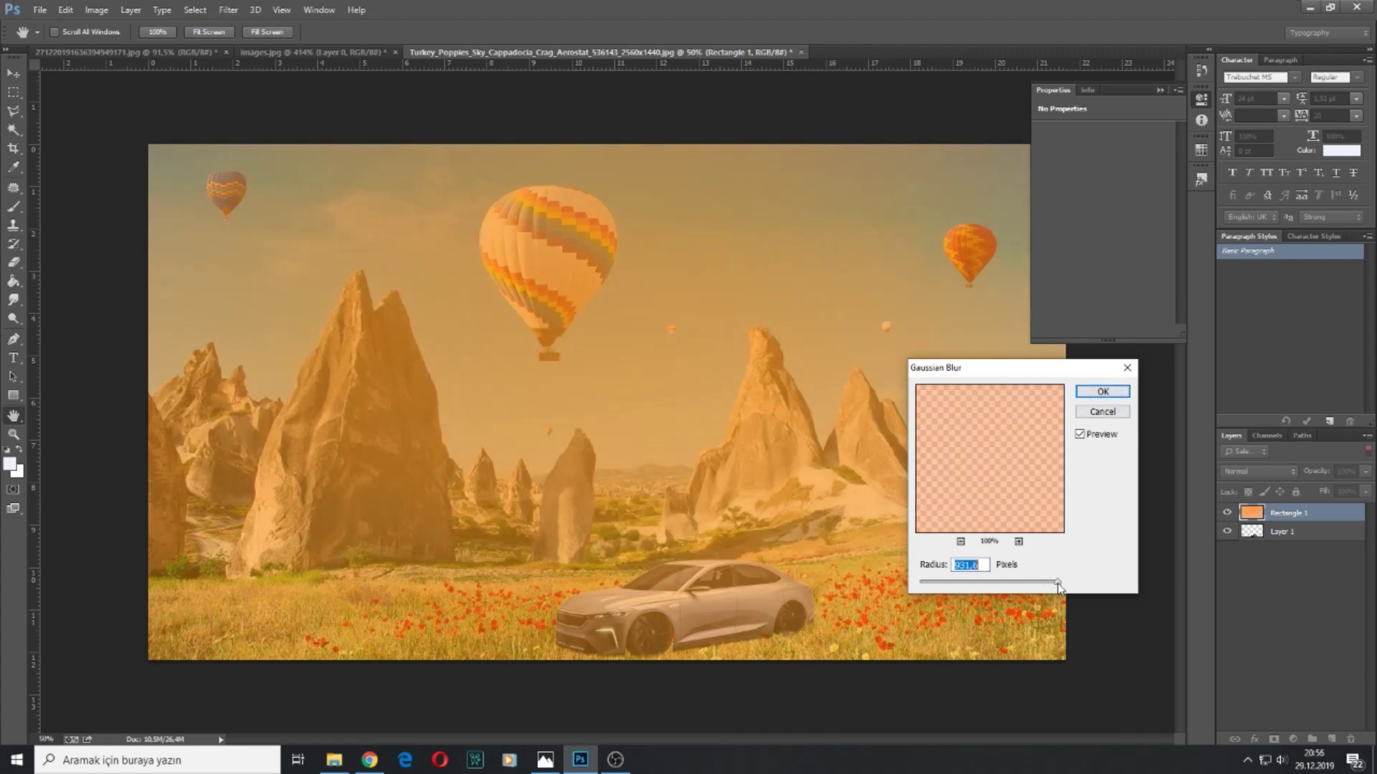
click(1102, 391)
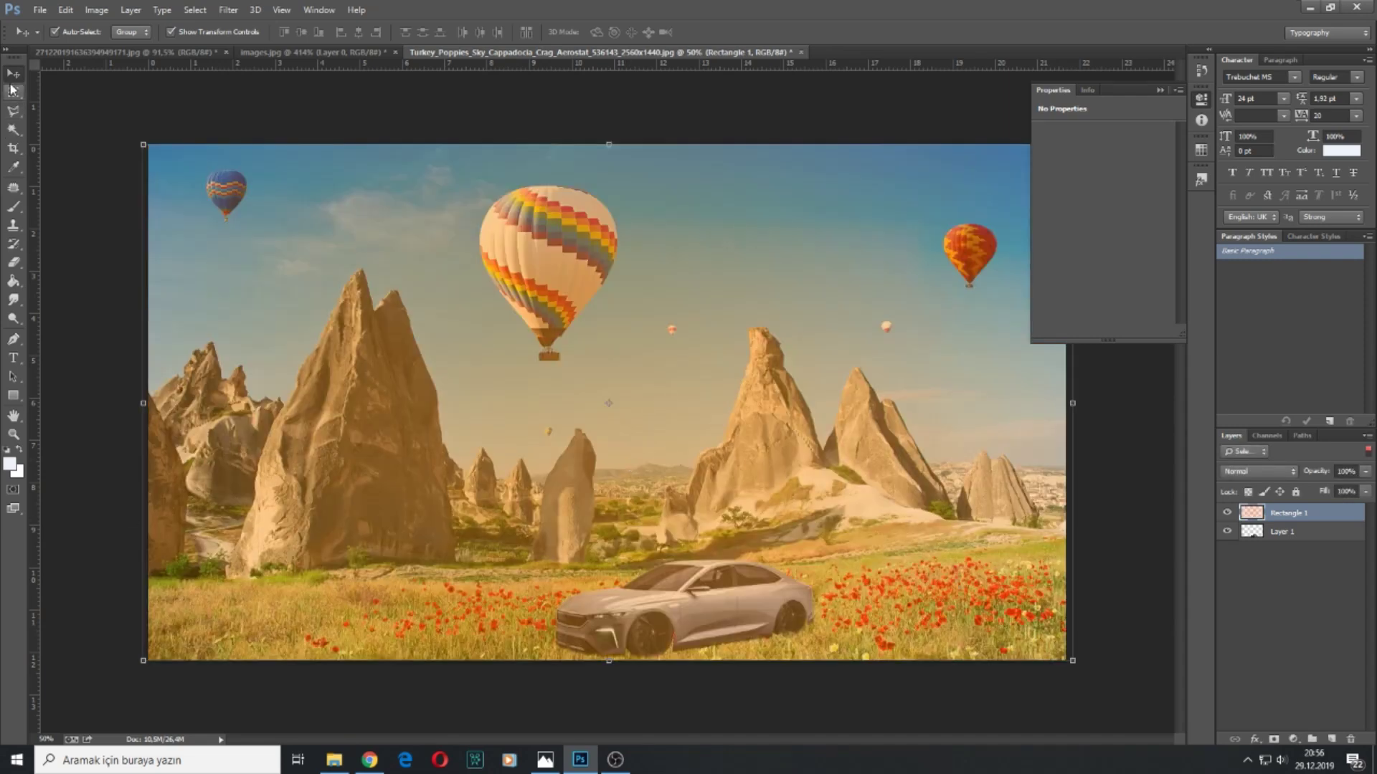
- Raise the orange overlay's lower edge to about the car's roofline and soften that edge with a large soft Eraser
drag(644, 667, 619, 558)
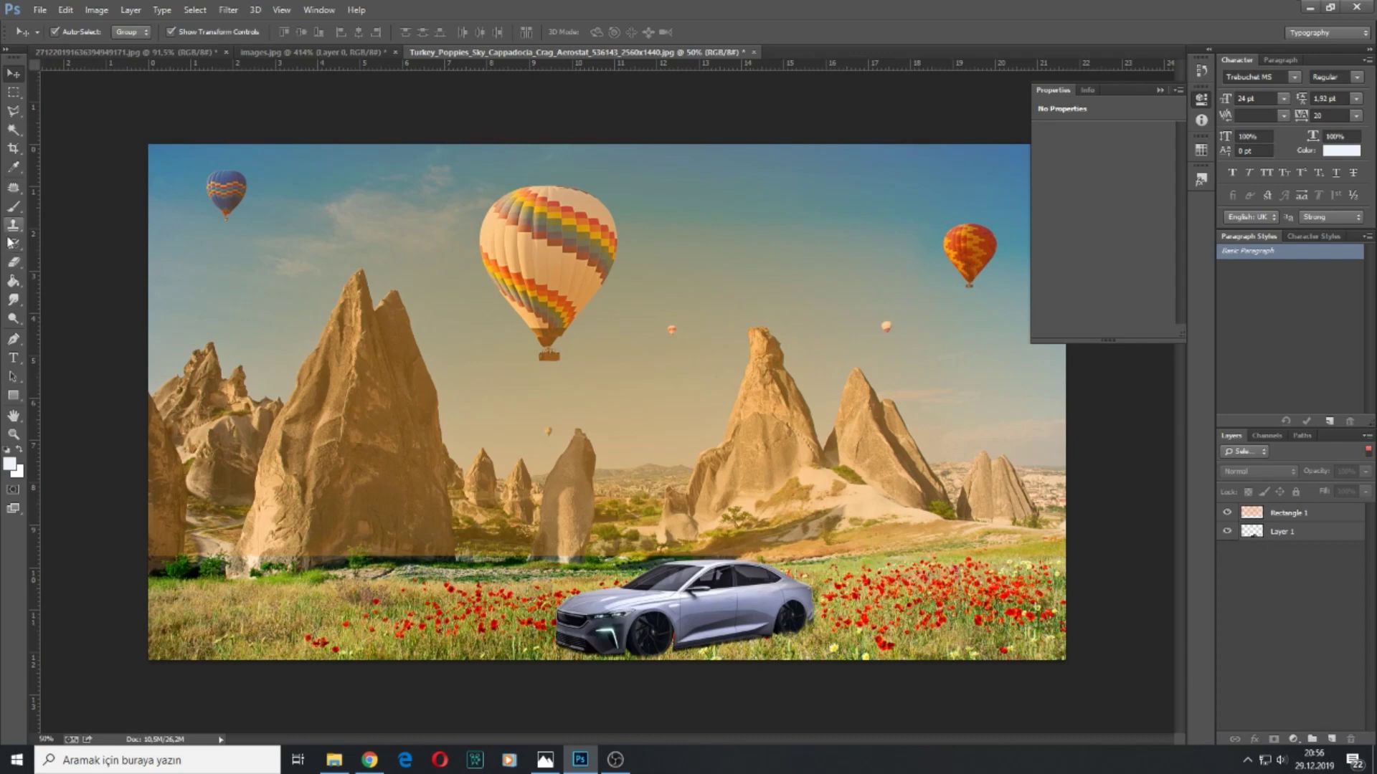
click(13, 264)
right_click(679, 306)
click(686, 287)
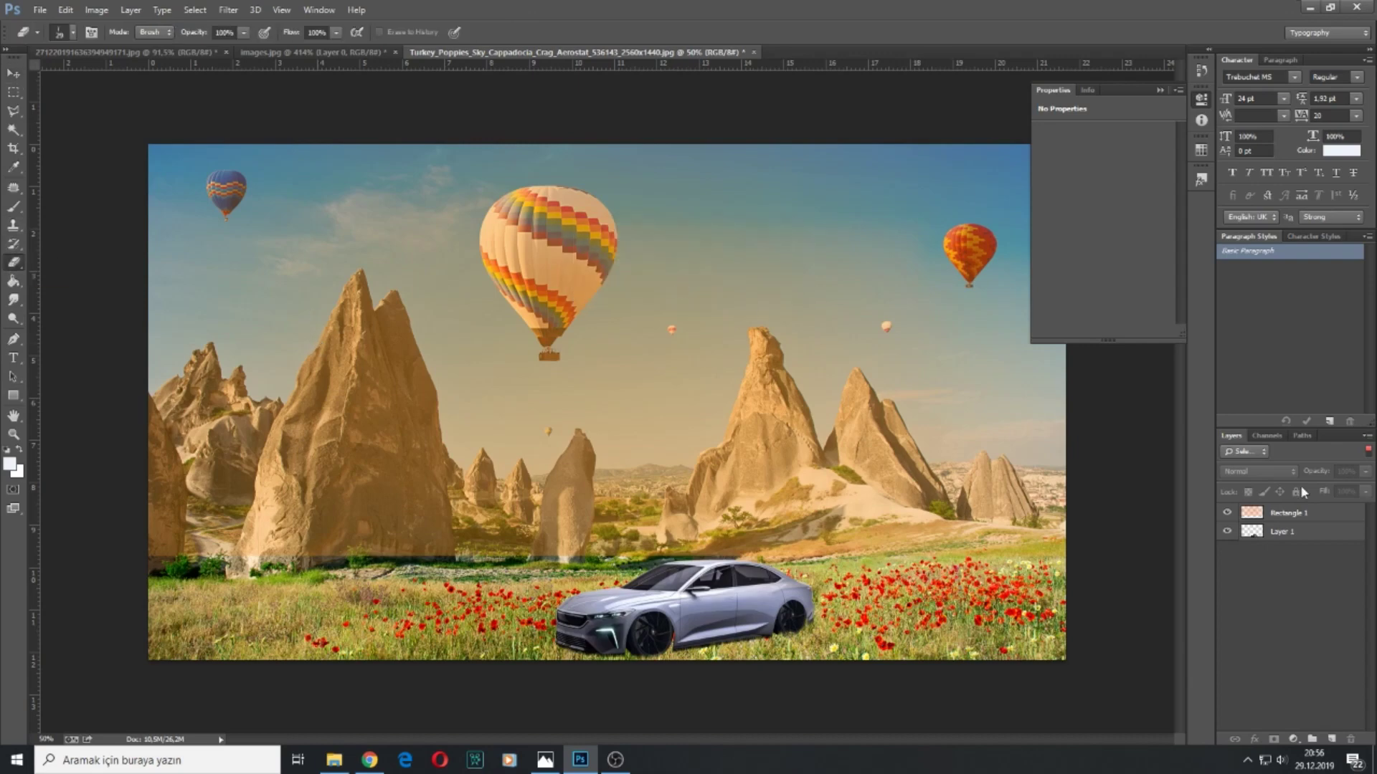
click(1299, 513)
right_click(849, 432)
drag(1003, 579, 1002, 529)
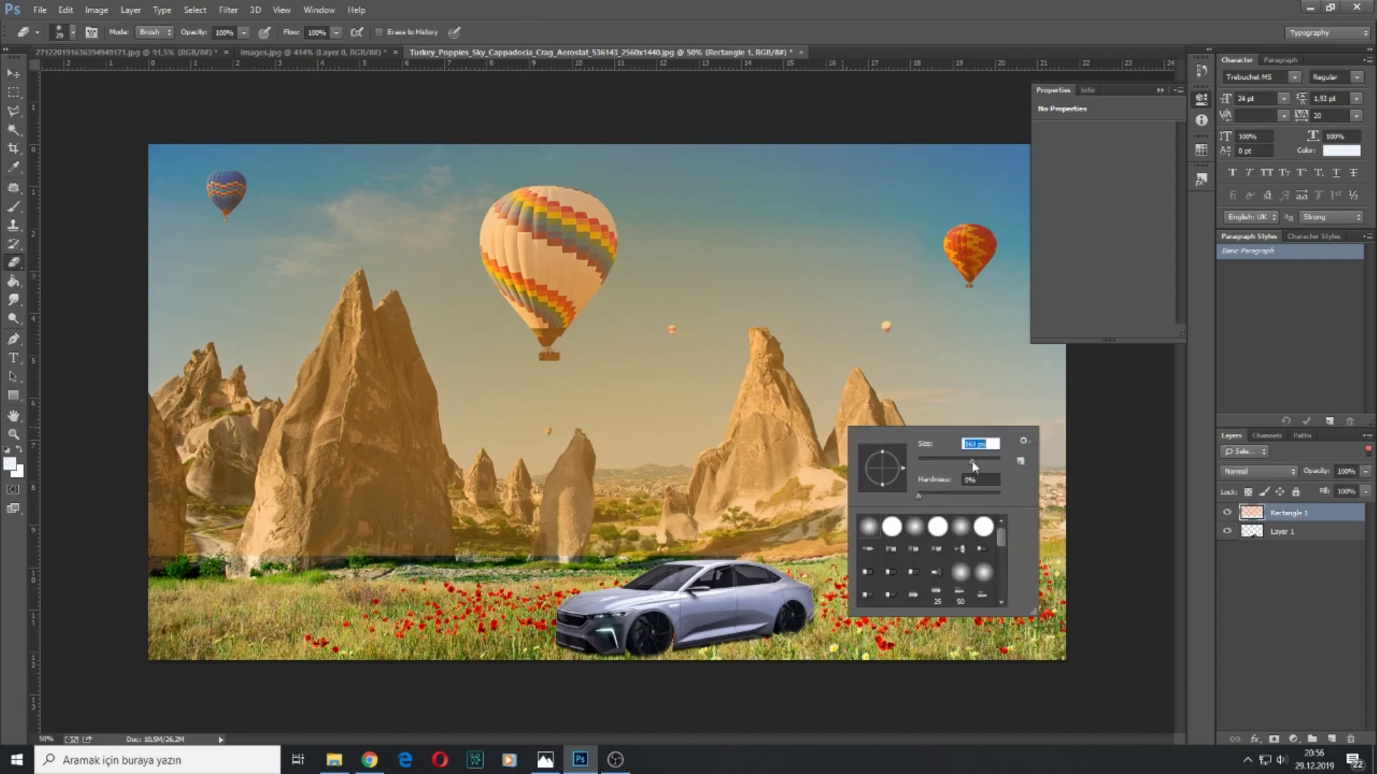
drag(971, 462, 967, 463)
click(180, 586)
drag(160, 571, 889, 558)
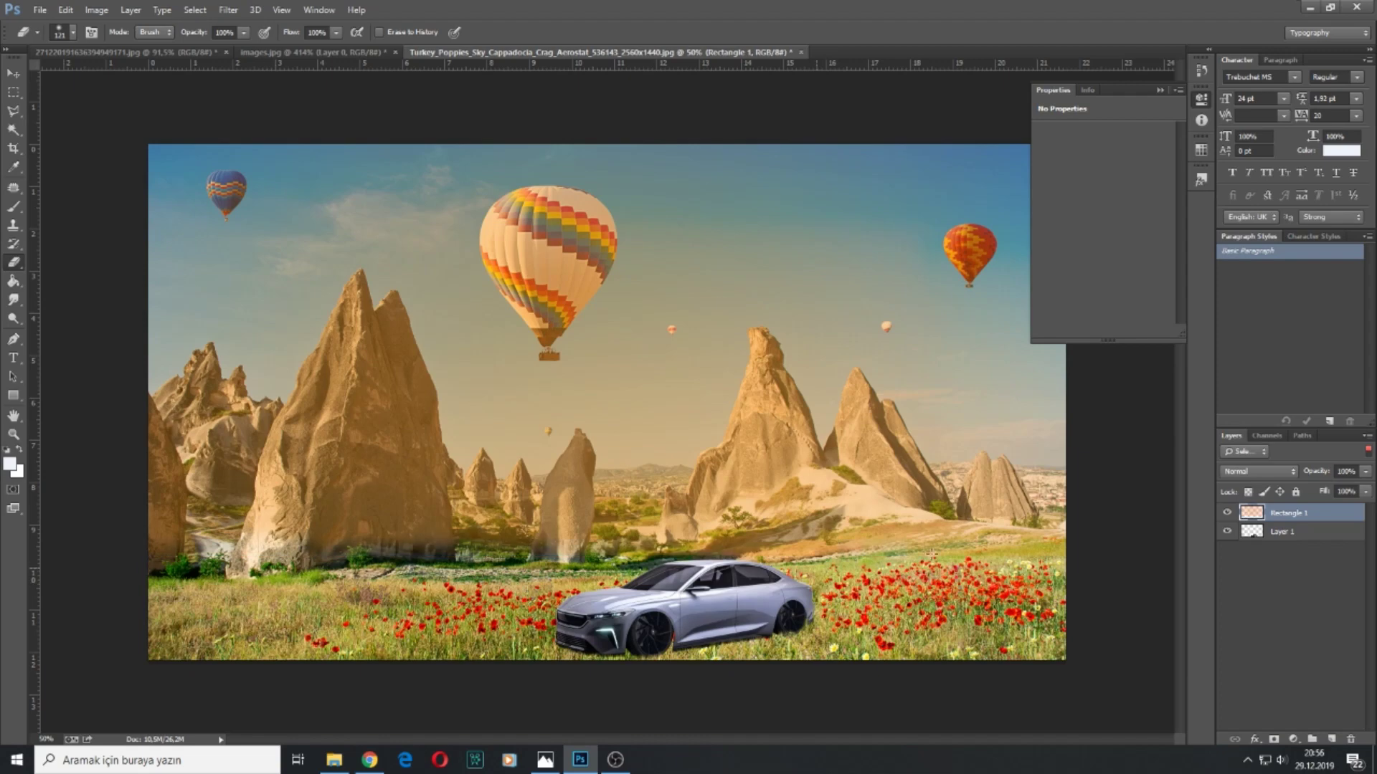
- Merge the orange overlay with Layer 1 into a single layer
click(11, 70)
click(69, 424)
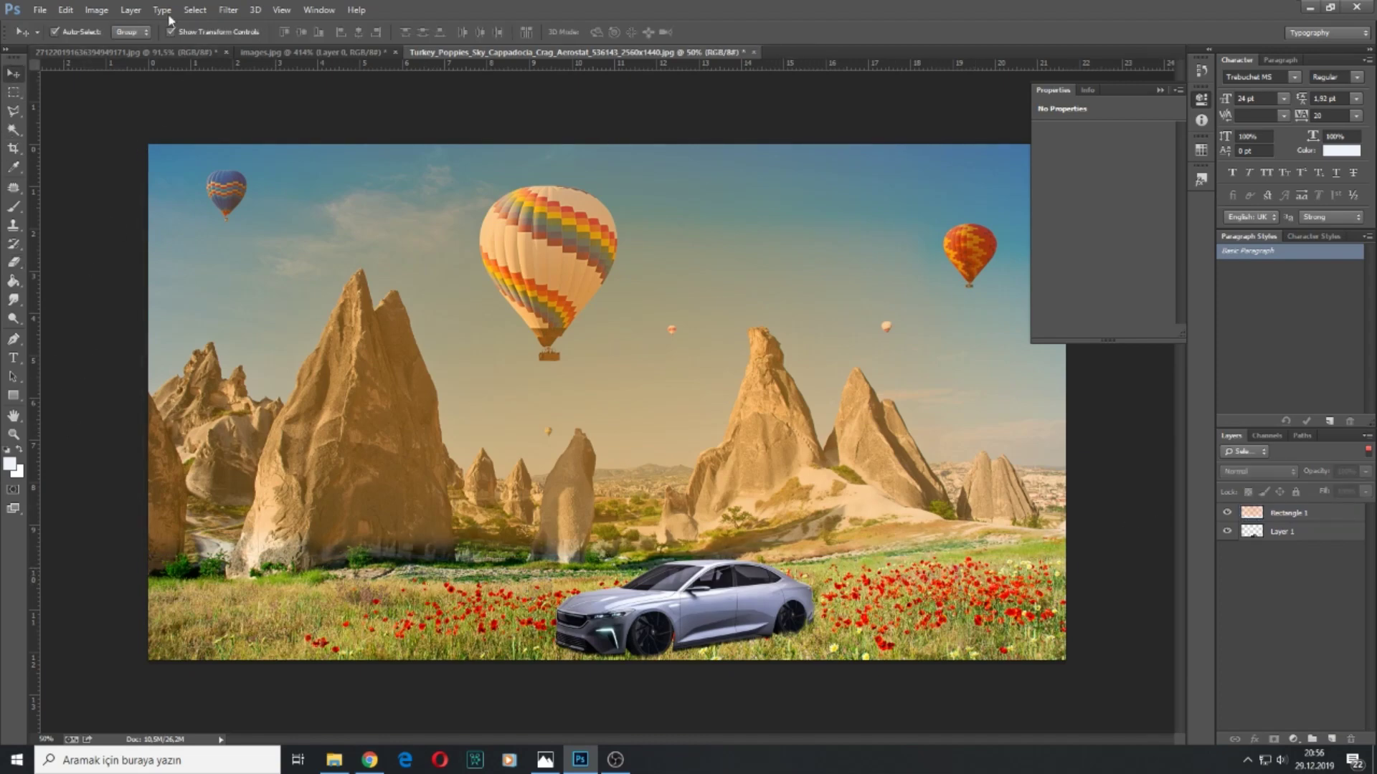
click(107, 11)
click(1280, 532)
shift+click(1287, 513)
right_click(1291, 513)
click(1163, 527)
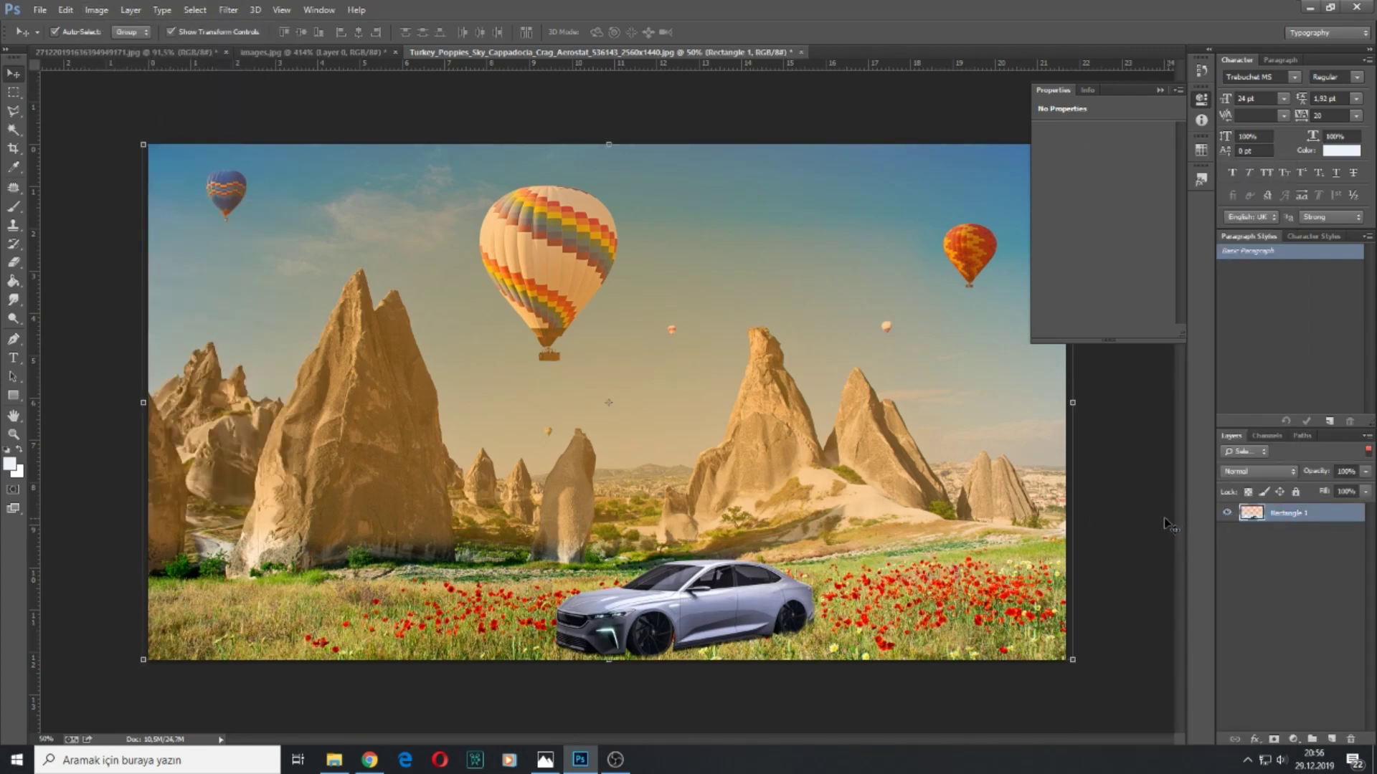
- Apply HDR Toning with radius 100 px, strength 1.26, gamma 0.67, exposure +0.23 and increased detail and saturation, and close the properties display
click(96, 10)
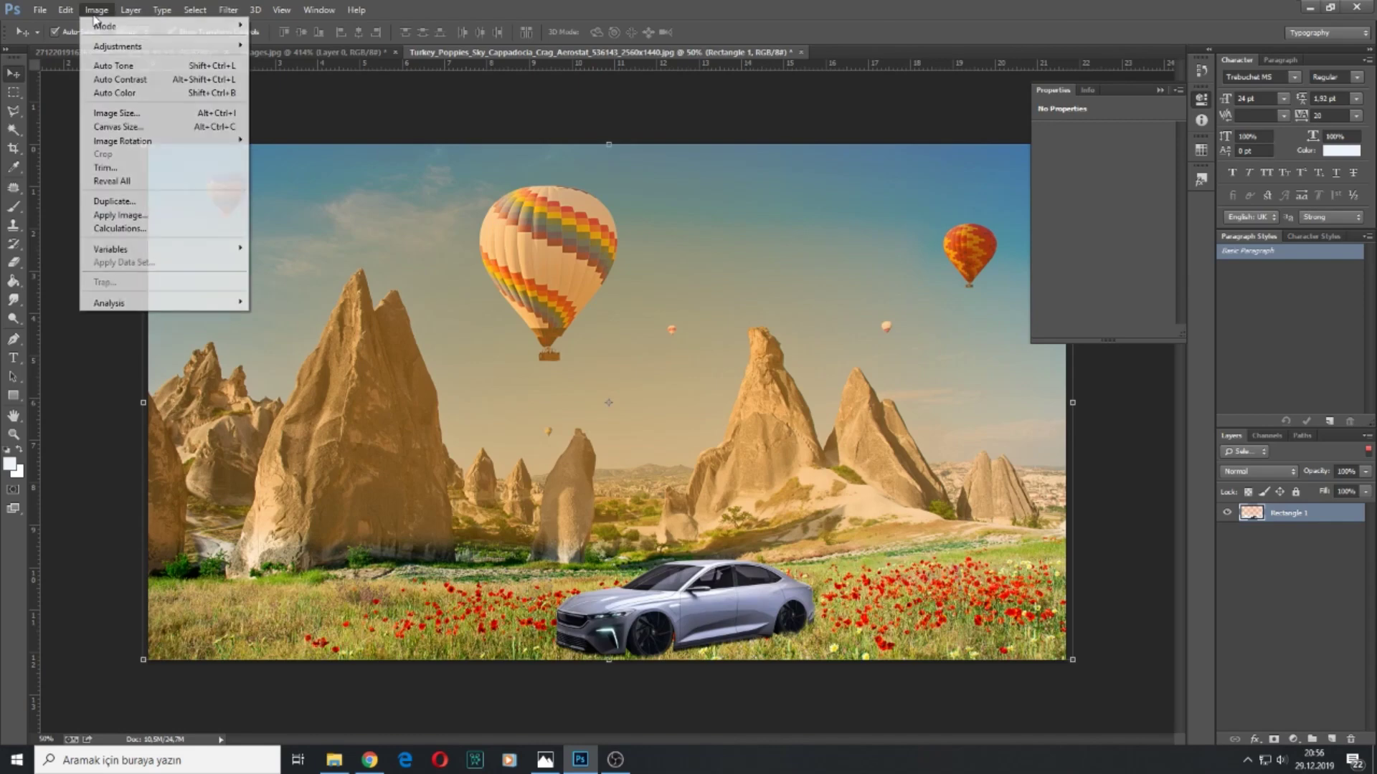
mouse_move(173, 48)
click(344, 299)
click(720, 427)
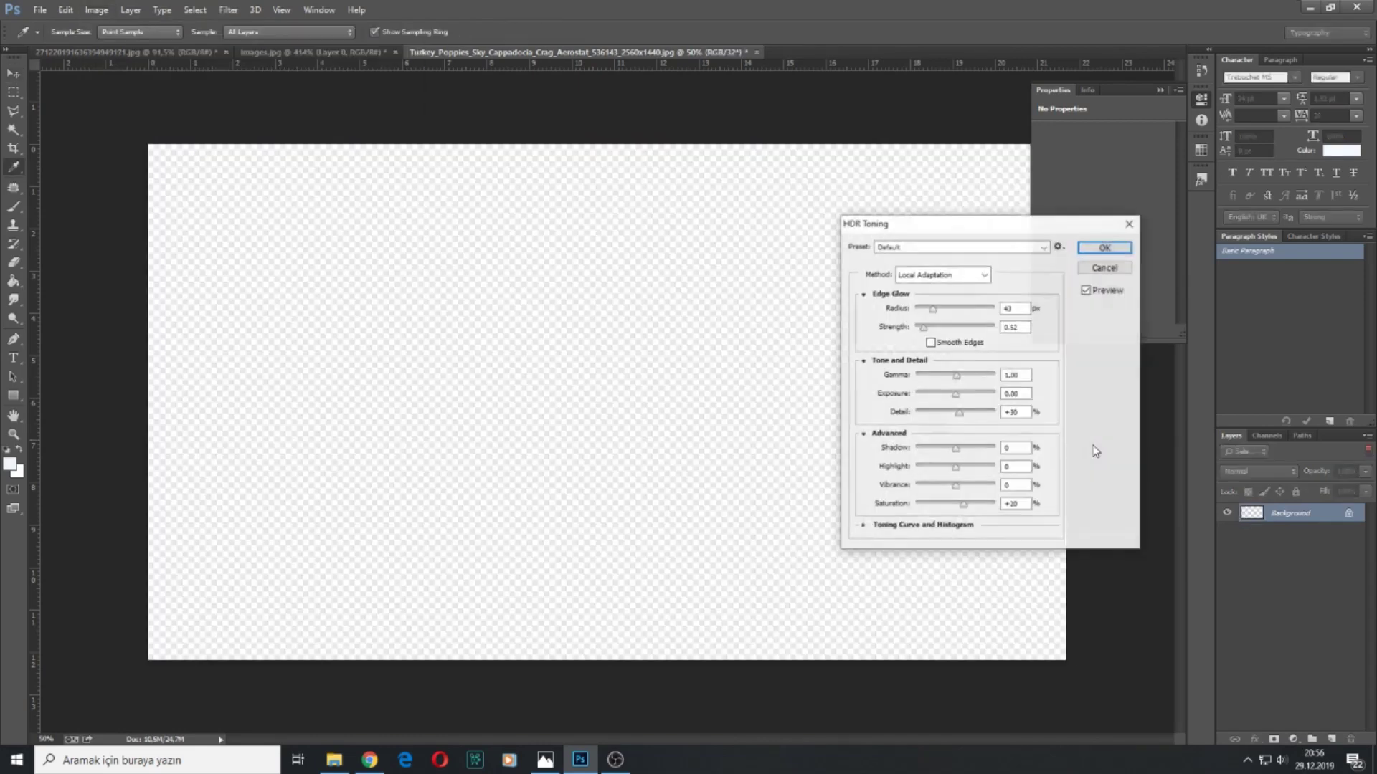
drag(922, 332, 950, 309)
drag(962, 380, 938, 419)
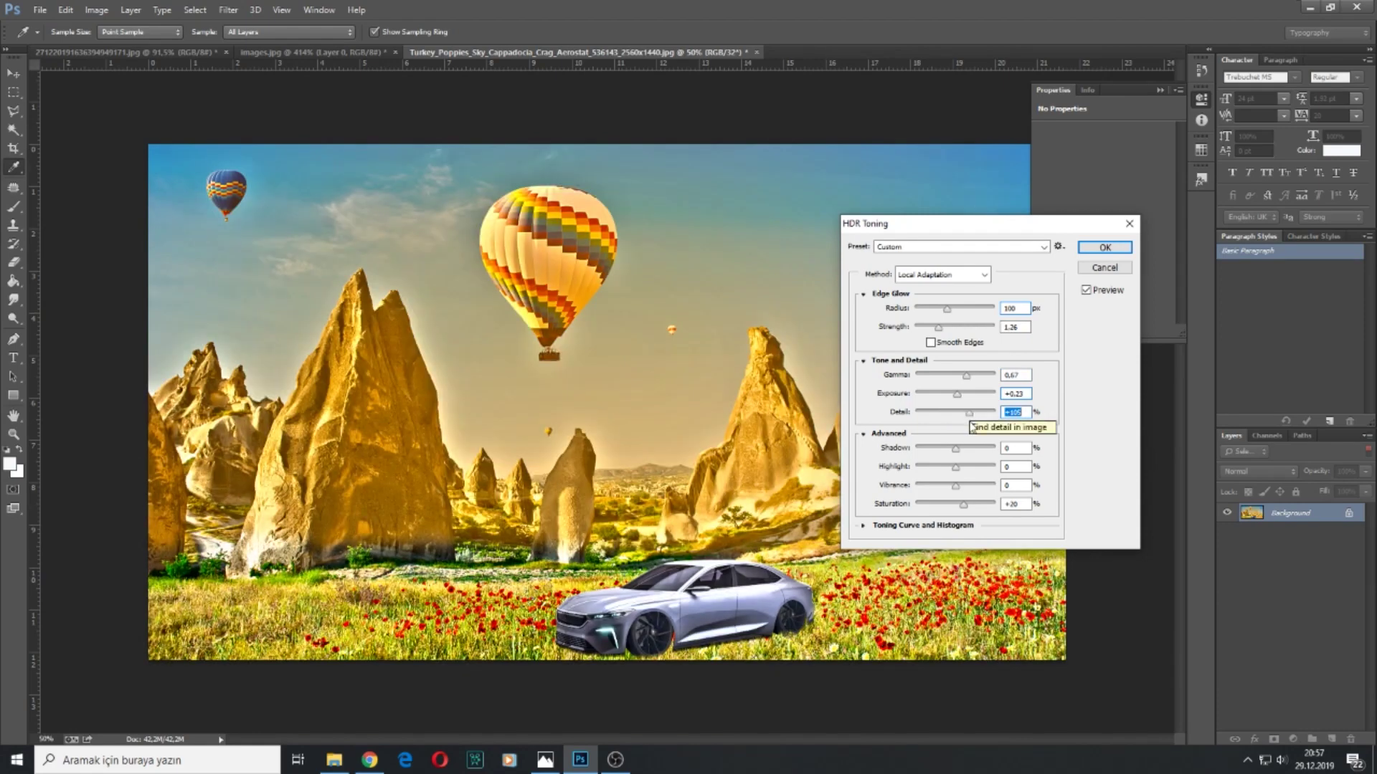
mouse_move(963, 505)
mouse_down()
mouse_move(946, 508)
mouse_move(982, 508)
mouse_up()
click(1105, 247)
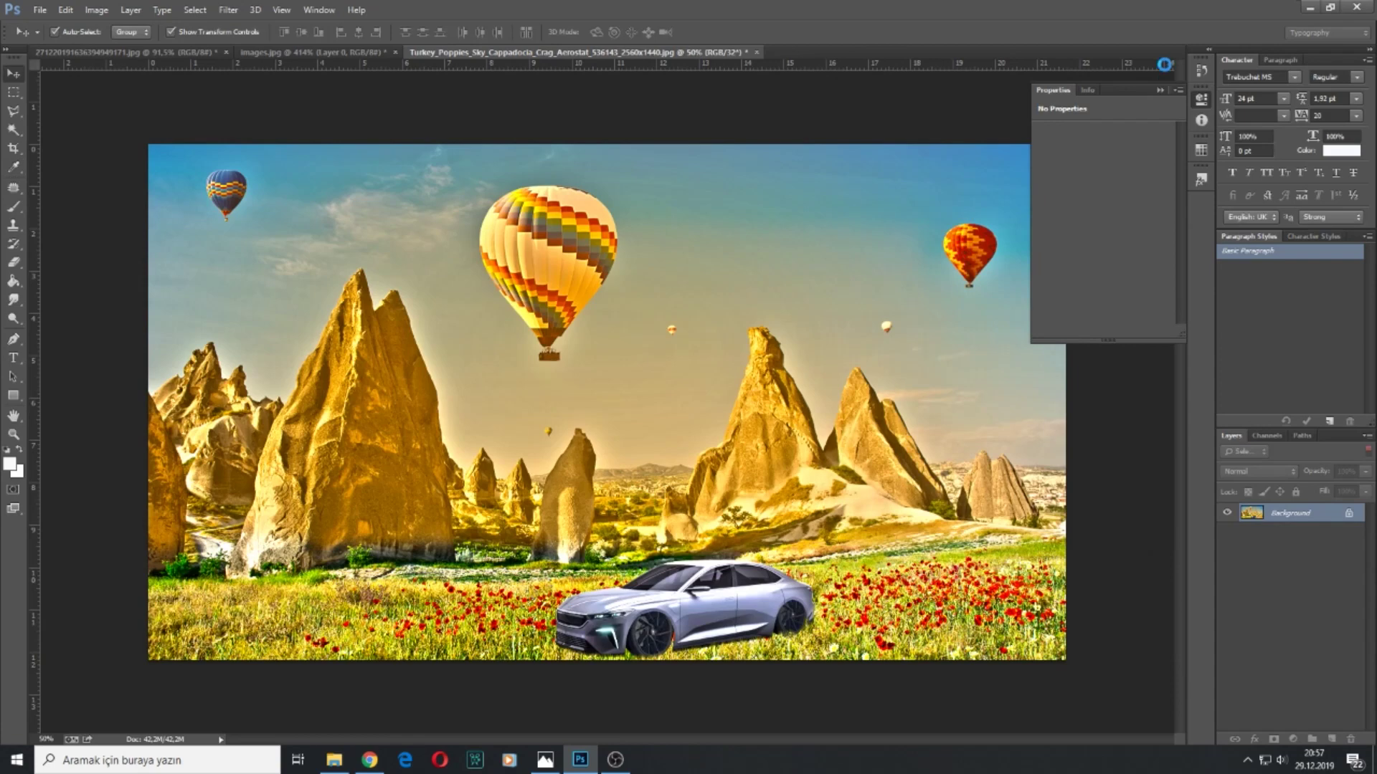
click(1159, 91)
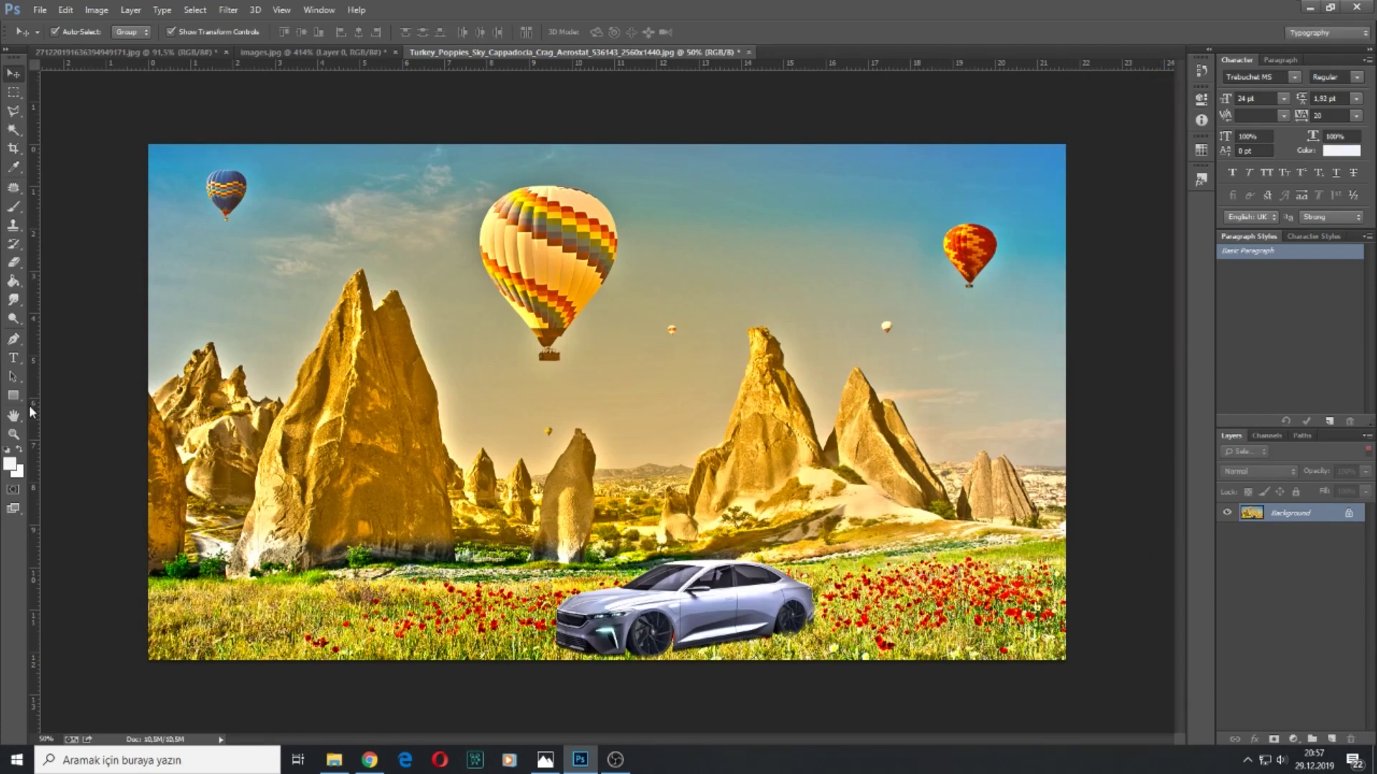
- Convert the locked Background into a regular layer named Layer 0
click(13, 395)
click(10, 71)
double_click(1305, 508)
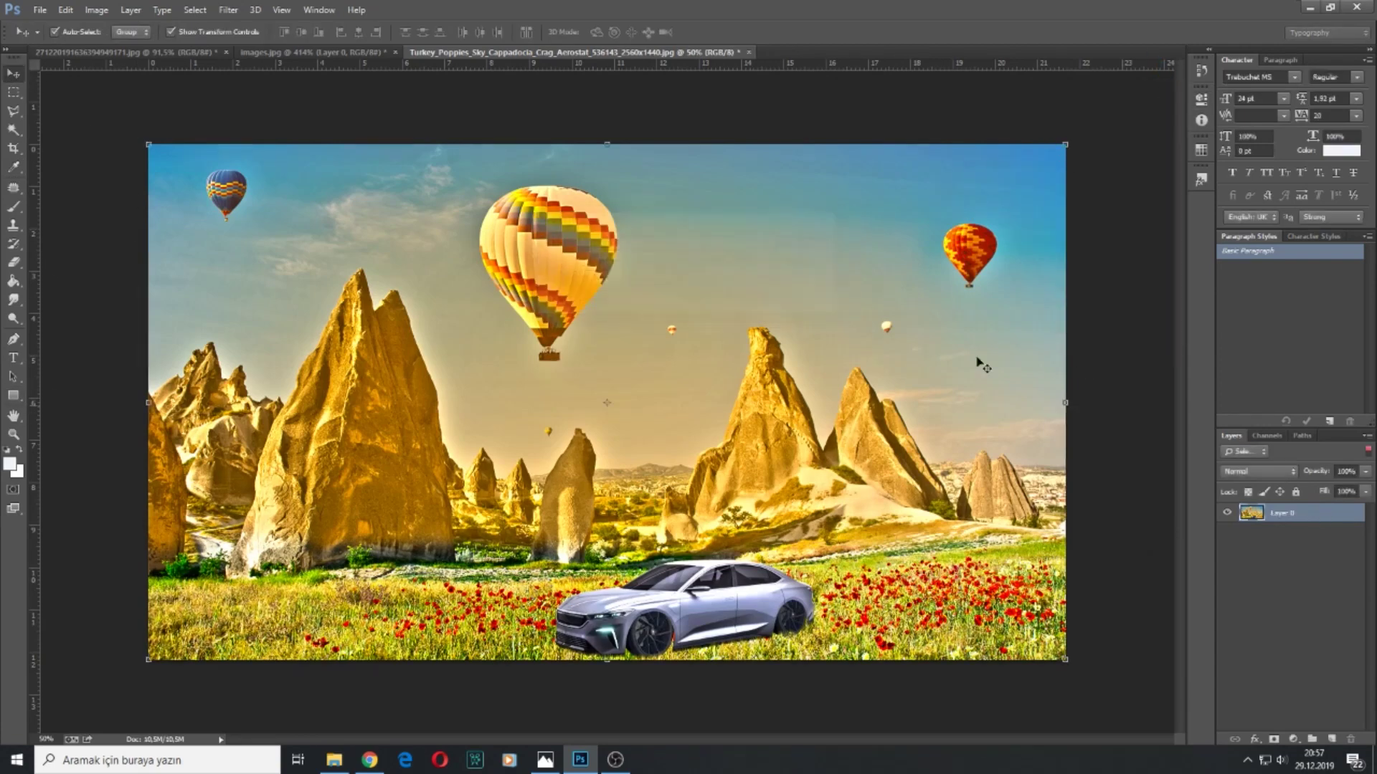
key(Return)
- Darken the image's tones with a Curves adjustment
click(97, 11)
mouse_move(115, 49)
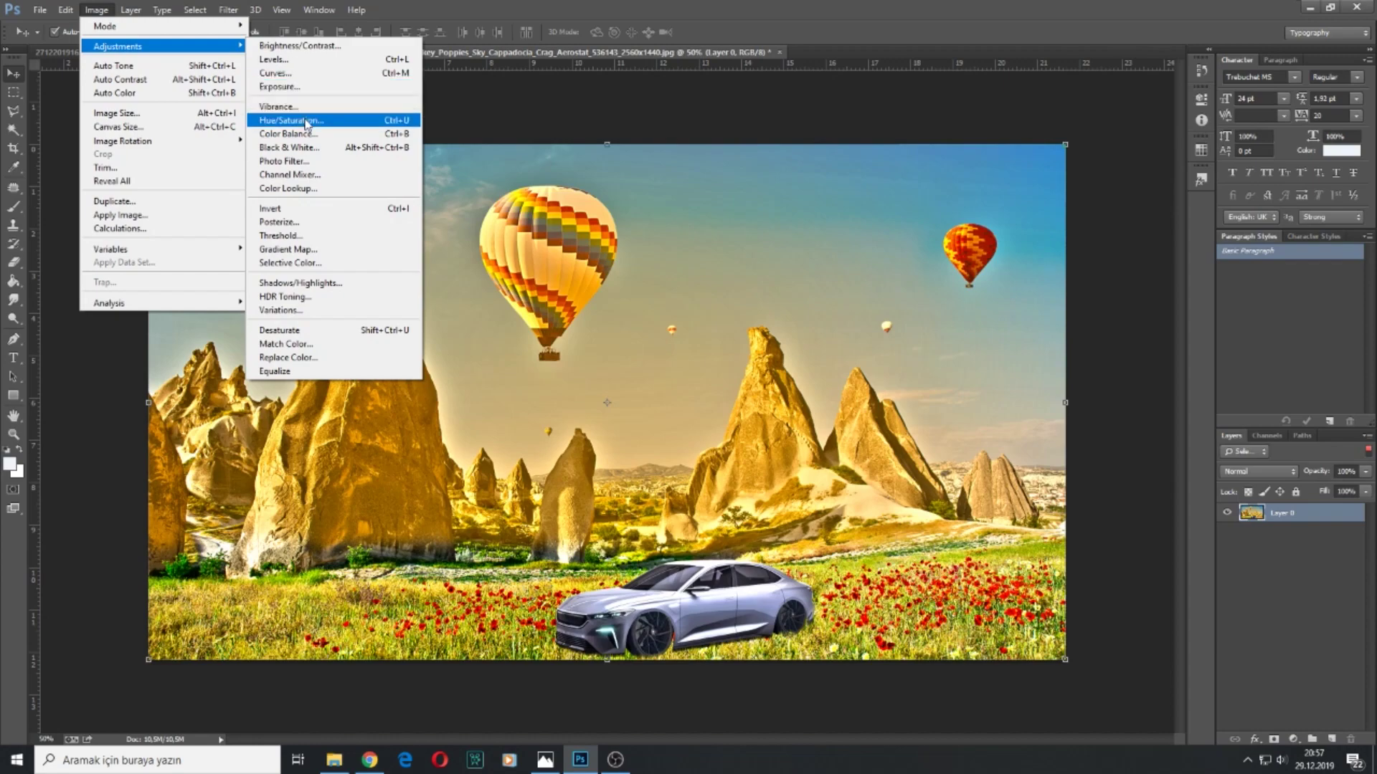
click(281, 75)
drag(1028, 334, 1052, 319)
click(1169, 217)
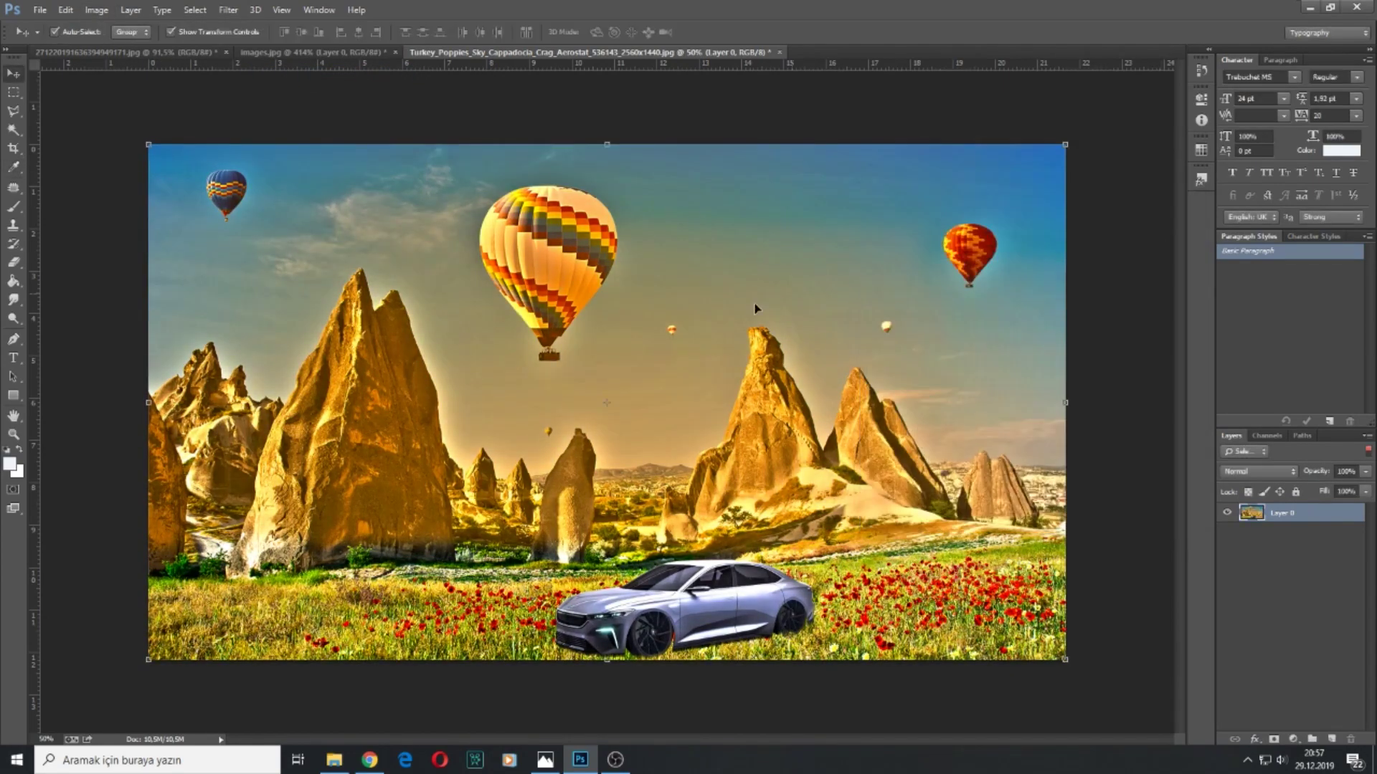
- Try adding a Lens Flare to the image with the Render filter
click(227, 9)
mouse_move(244, 222)
click(462, 262)
click(578, 414)
drag(613, 355, 610, 355)
click(578, 403)
click(631, 276)
click(753, 190)
key(ctrl+z)
click(96, 10)
mouse_move(122, 43)
click(294, 46)
drag(865, 249, 897, 288)
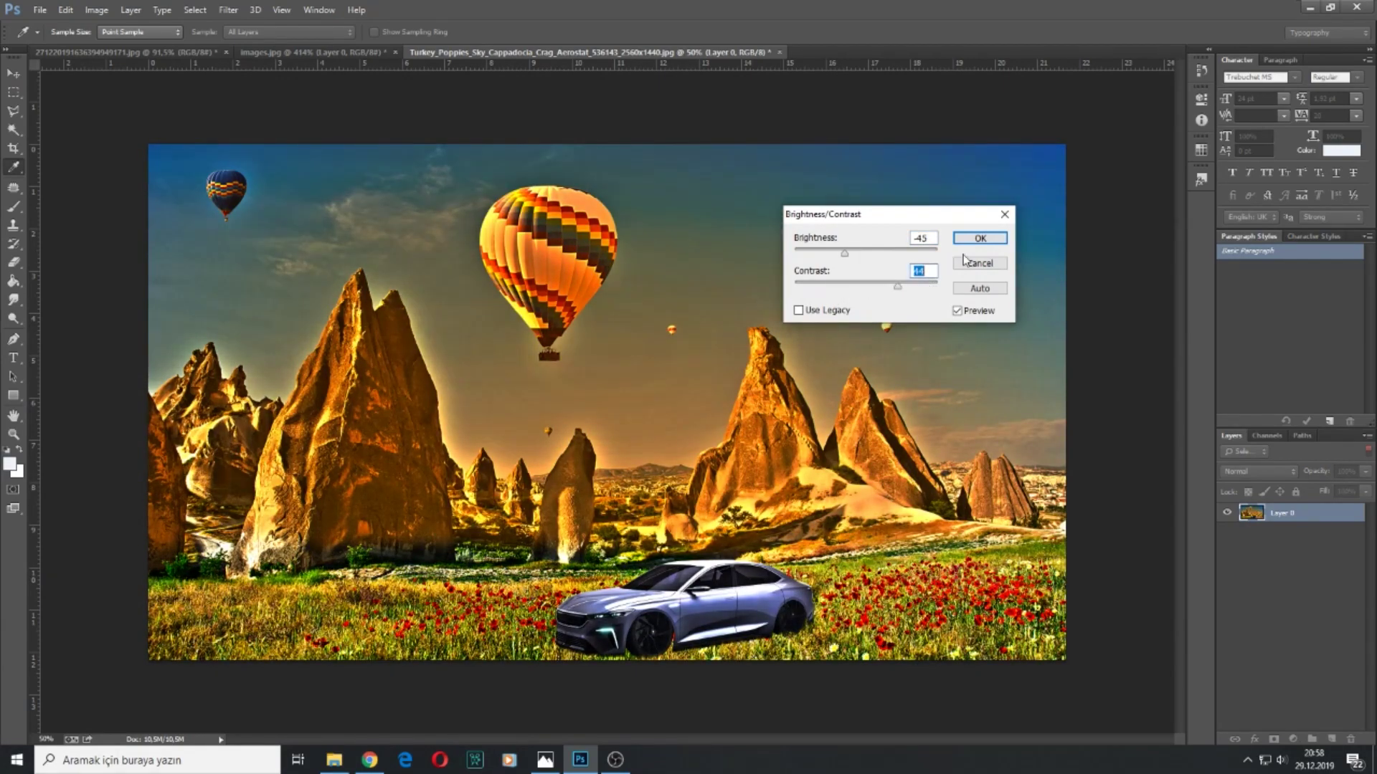
click(968, 263)
- Save the finished composite in JPEG format under its existing file name, accepting the overwrite and the JPEG options
scroll(653, 653, up, 2)
scroll(846, 703, up, 5)
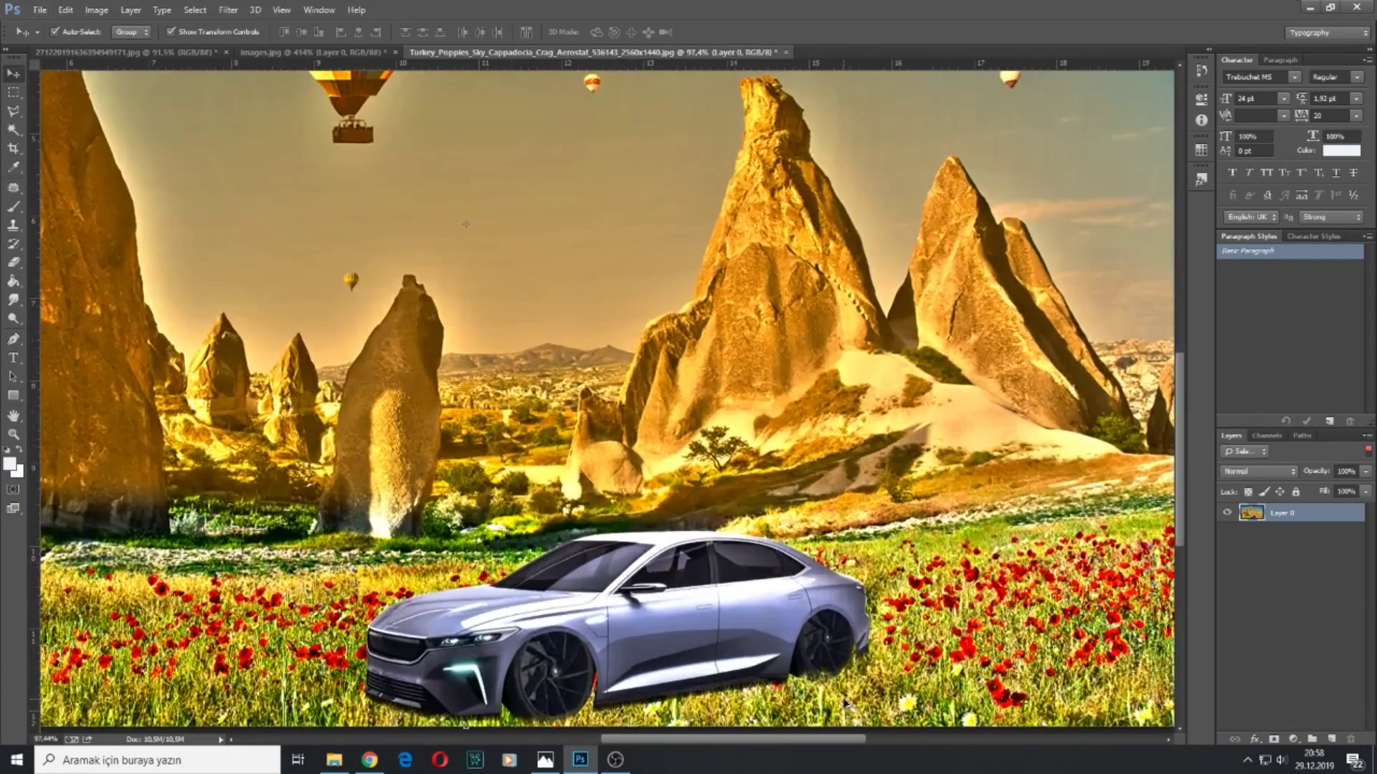
scroll(846, 702, down, 3)
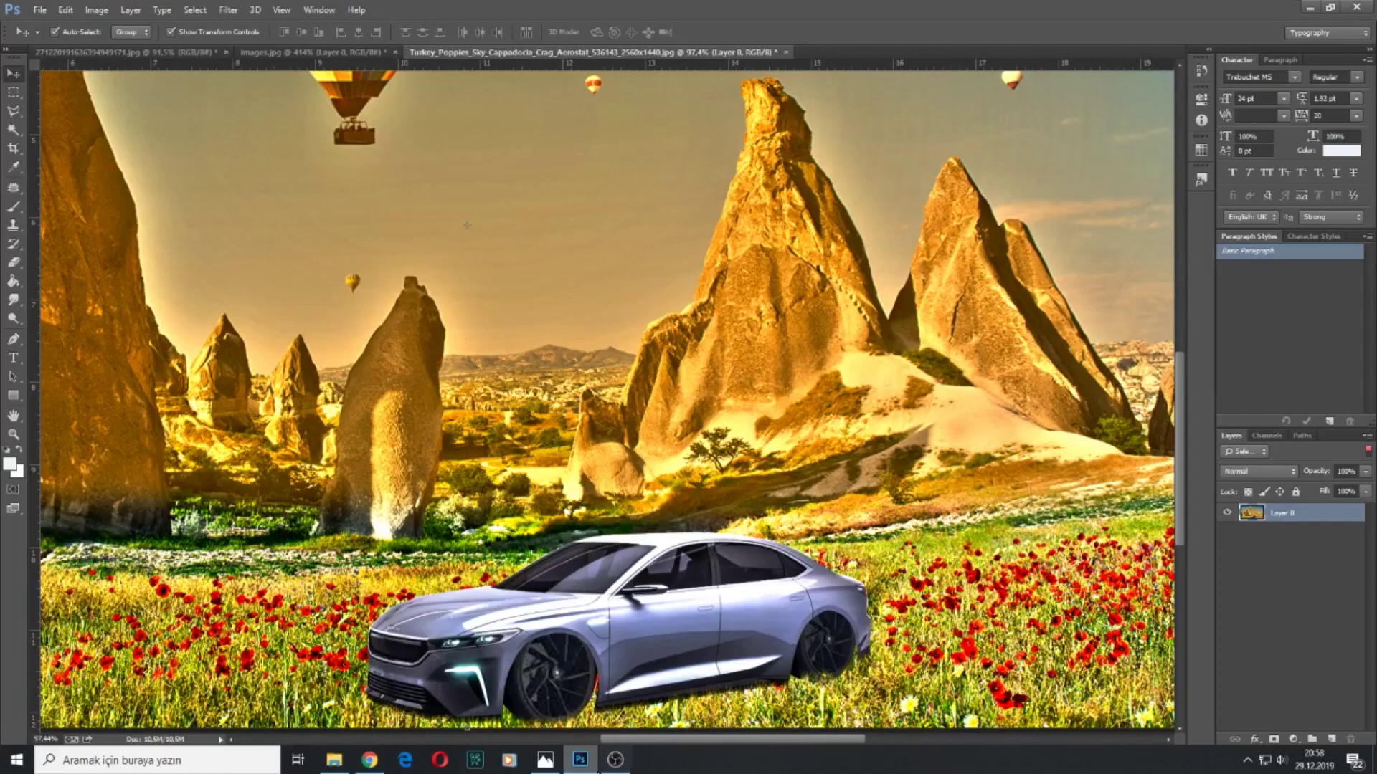
click(39, 10)
click(119, 195)
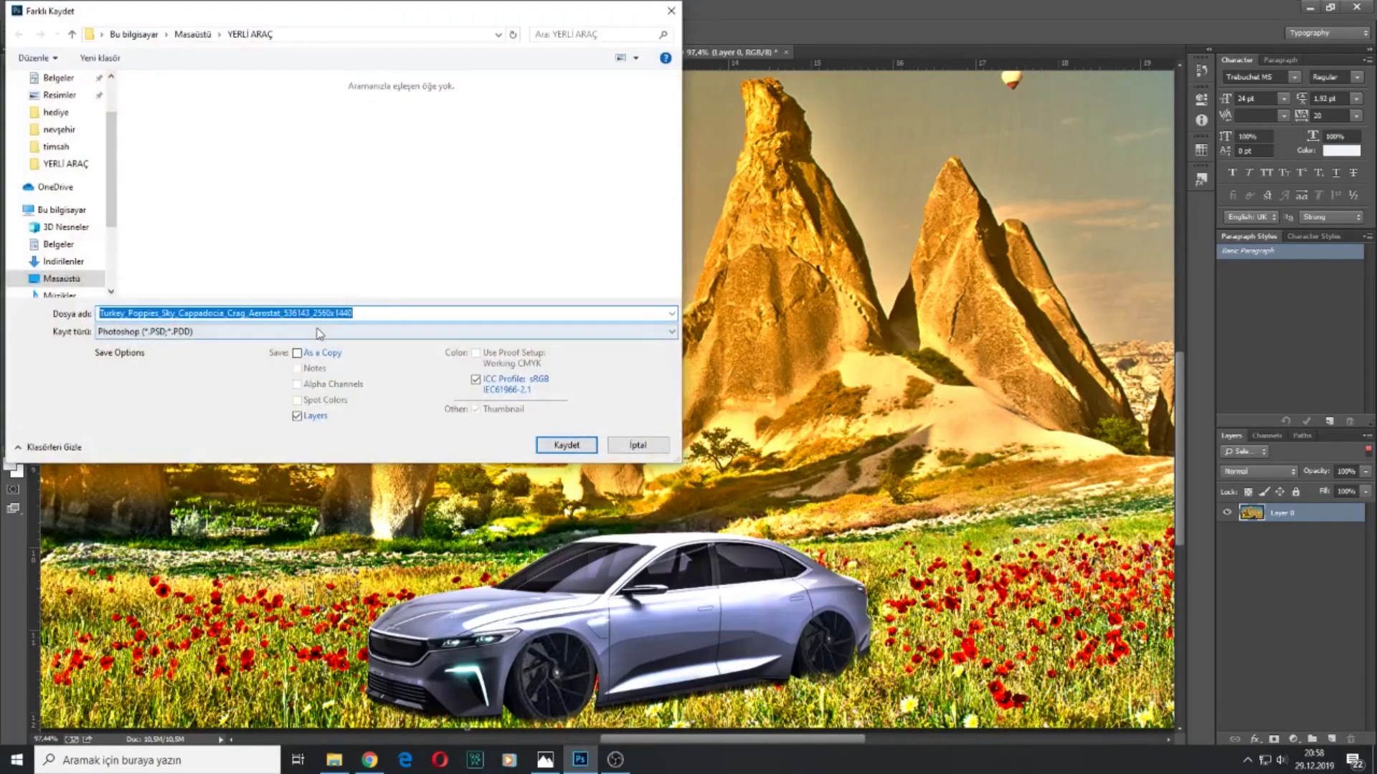
click(488, 332)
click(221, 444)
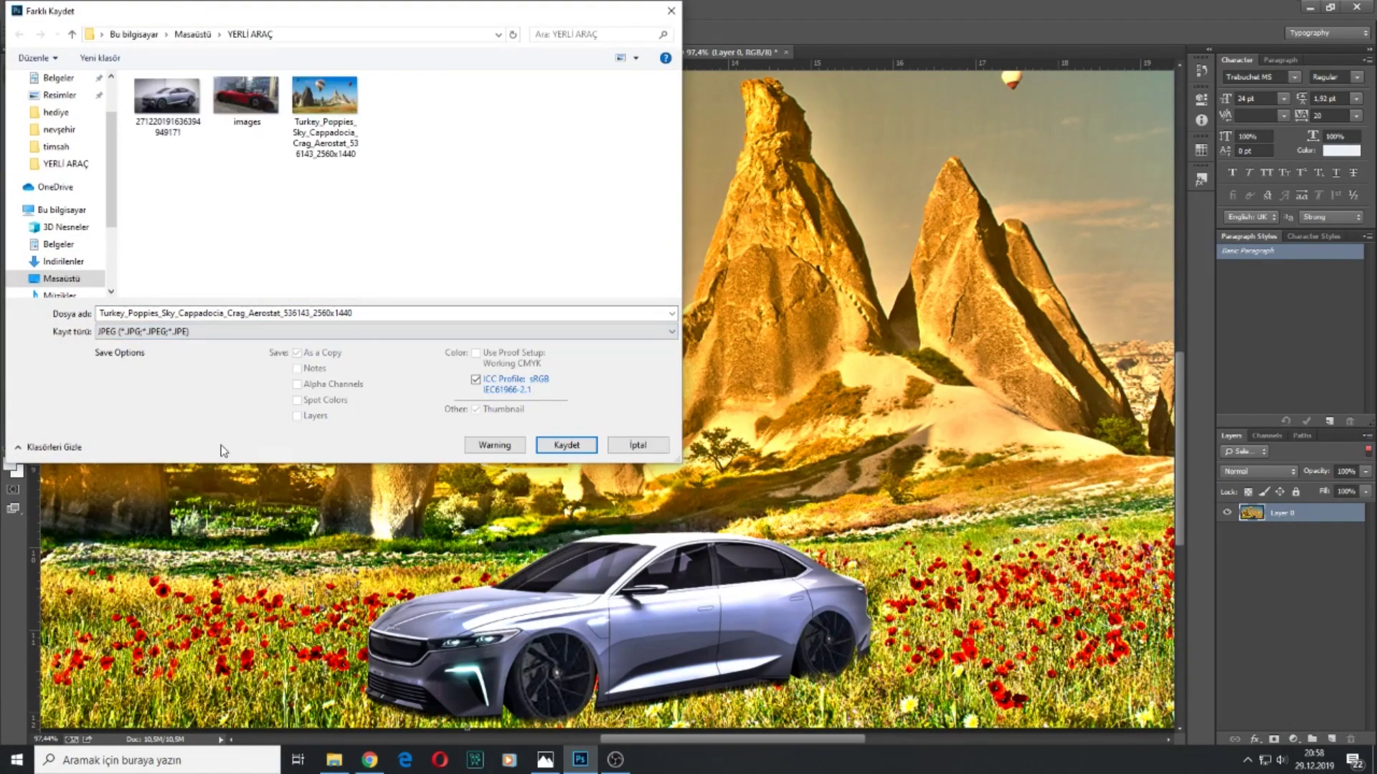
click(558, 443)
click(786, 385)
click(777, 206)
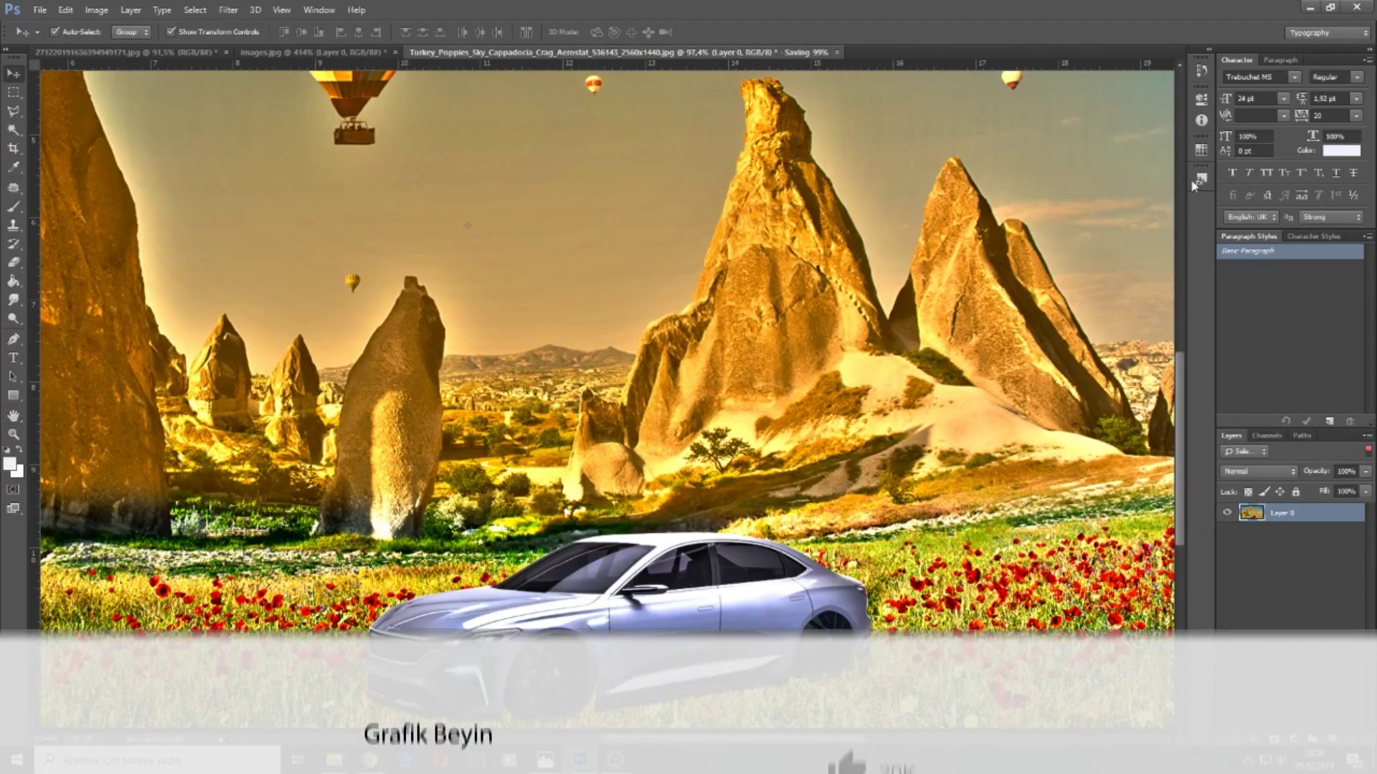